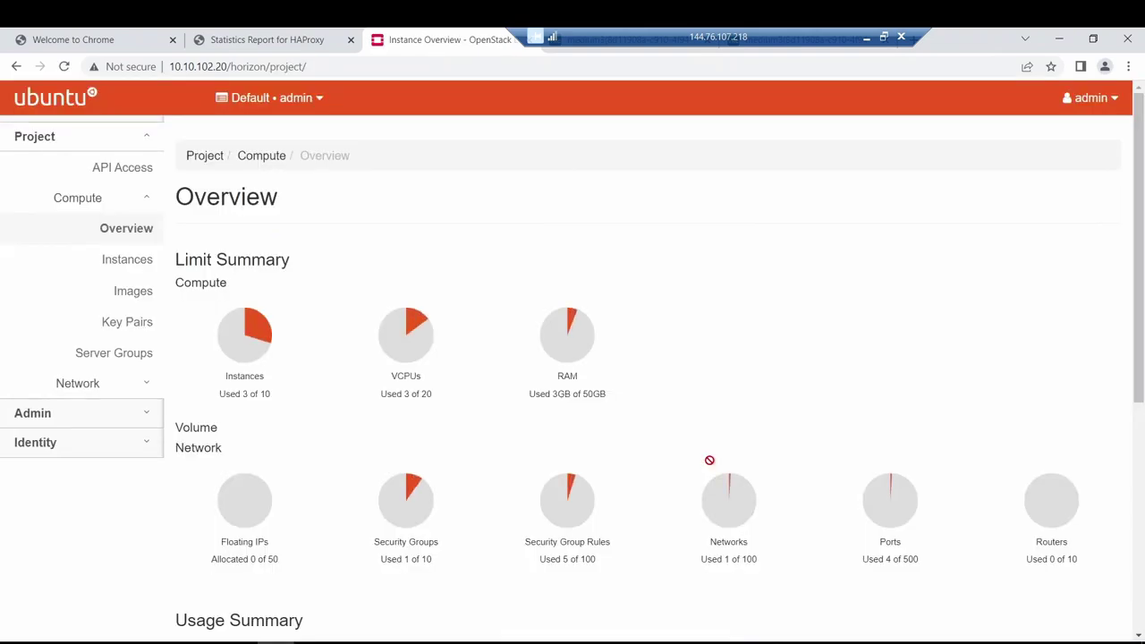
Switch to the controller02 PuTTY session and run openstack network agent list.
{"action": "scroll", "coordinate": [281, 358], "scroll_direction": "down", "scroll_amount": 2}
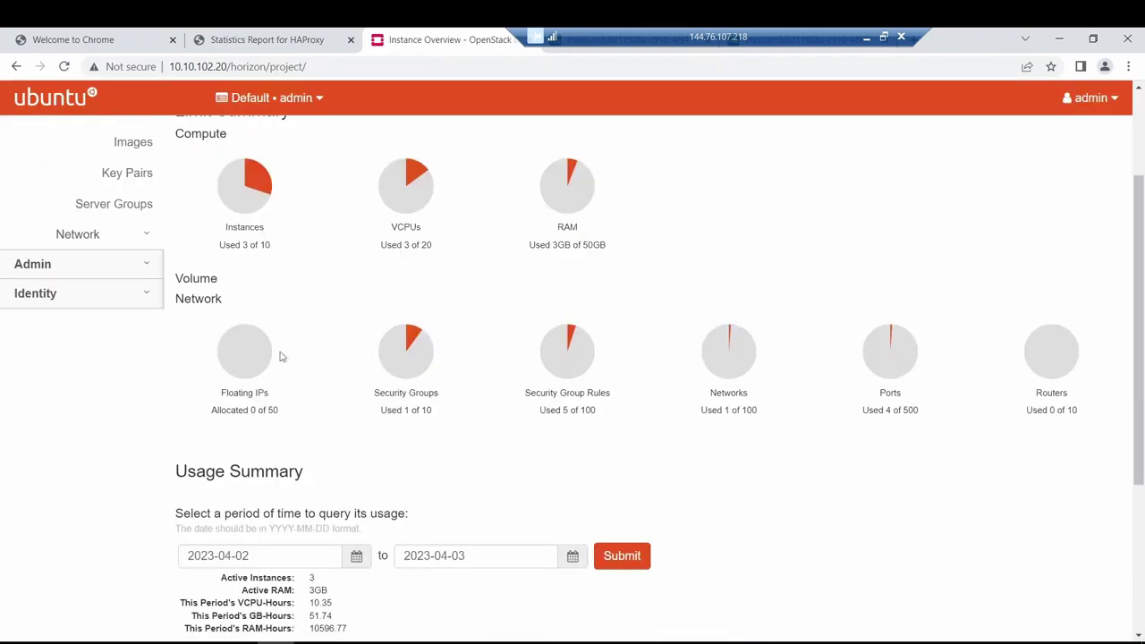
{"action": "scroll", "coordinate": [281, 358], "scroll_direction": "up", "scroll_amount": 2}
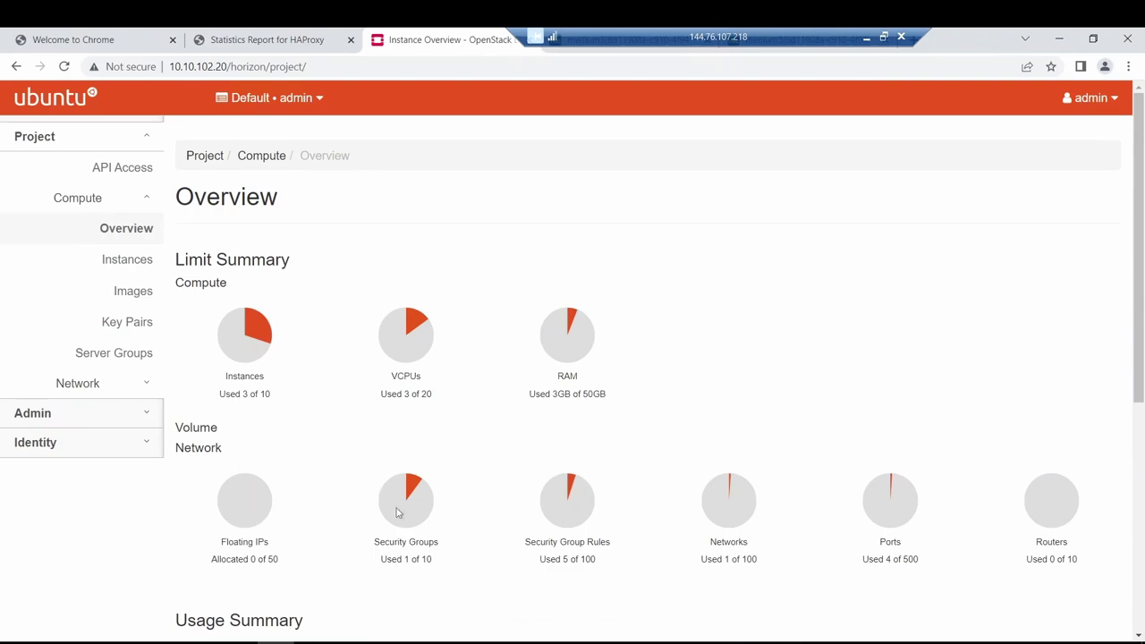
{"action": "mouse_move", "coordinate": [240, 642]}
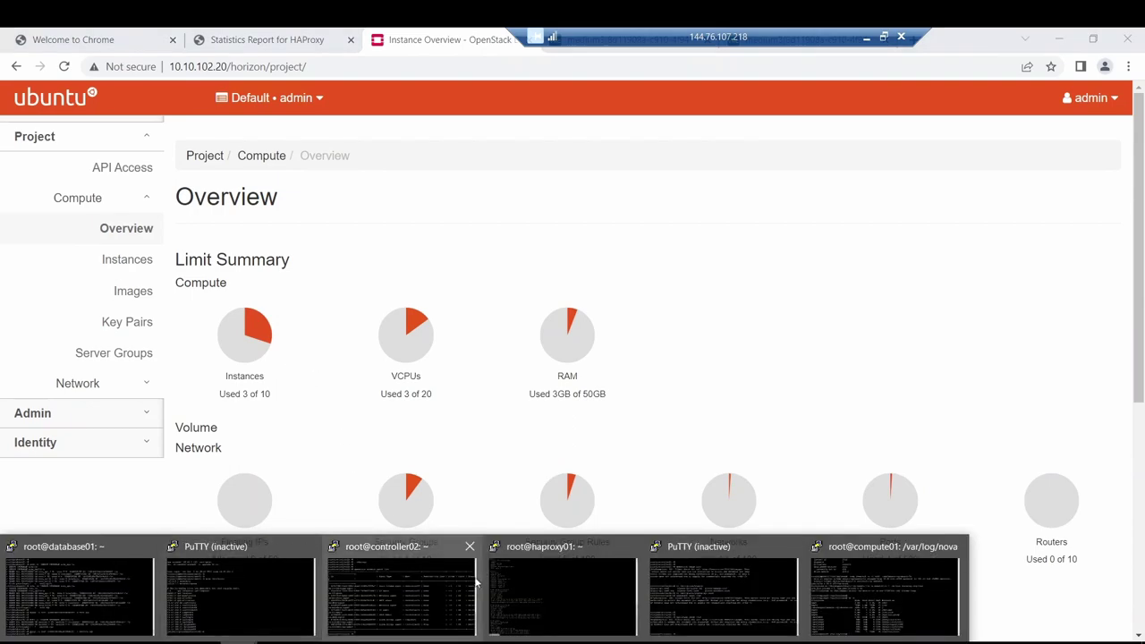
{"action": "left_click", "coordinate": [381, 606]}
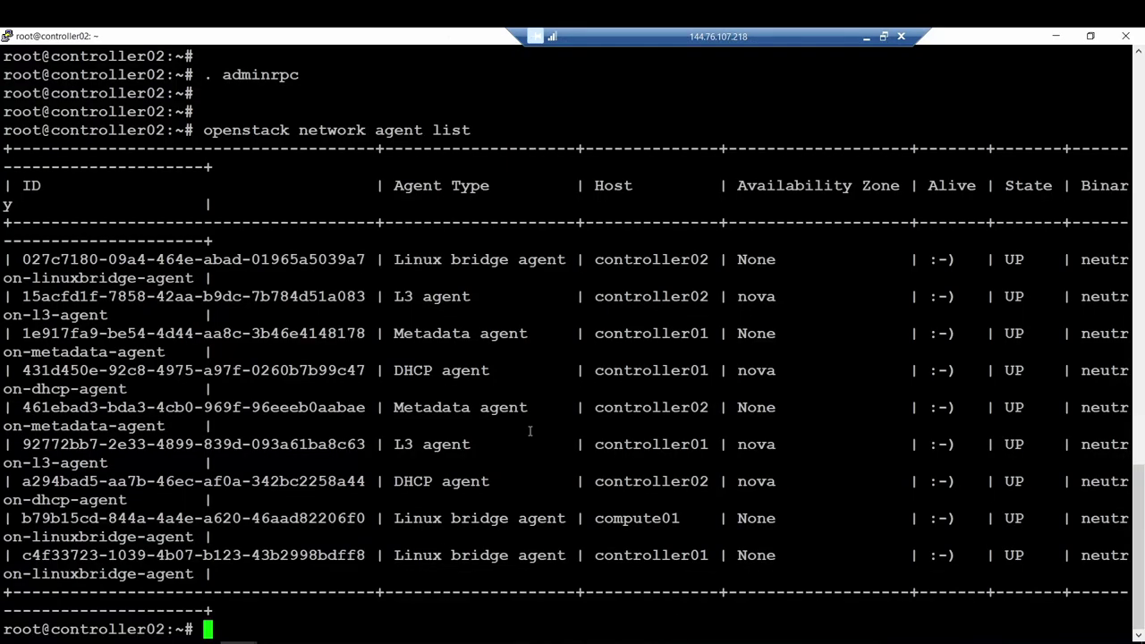
{"action": "key", "text": "Return"}
{"action": "key", "text": "Return"}
{"action": "key", "text": "Return"}
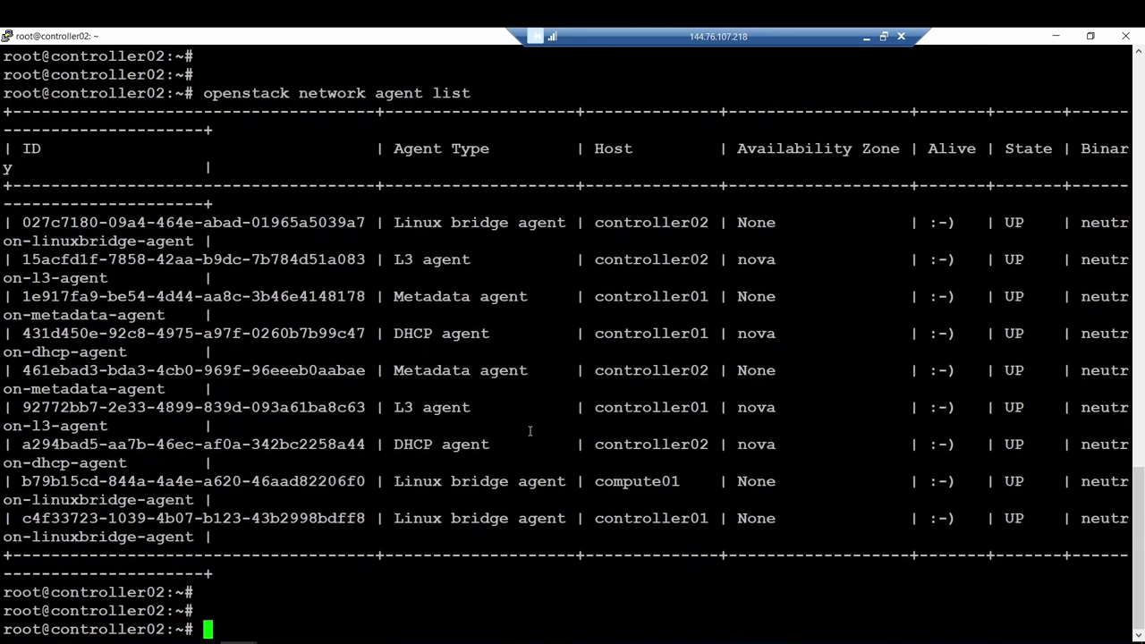
{"action": "key", "text": "Up"}
{"action": "key", "text": "Up"}
{"action": "key", "text": "Down"}
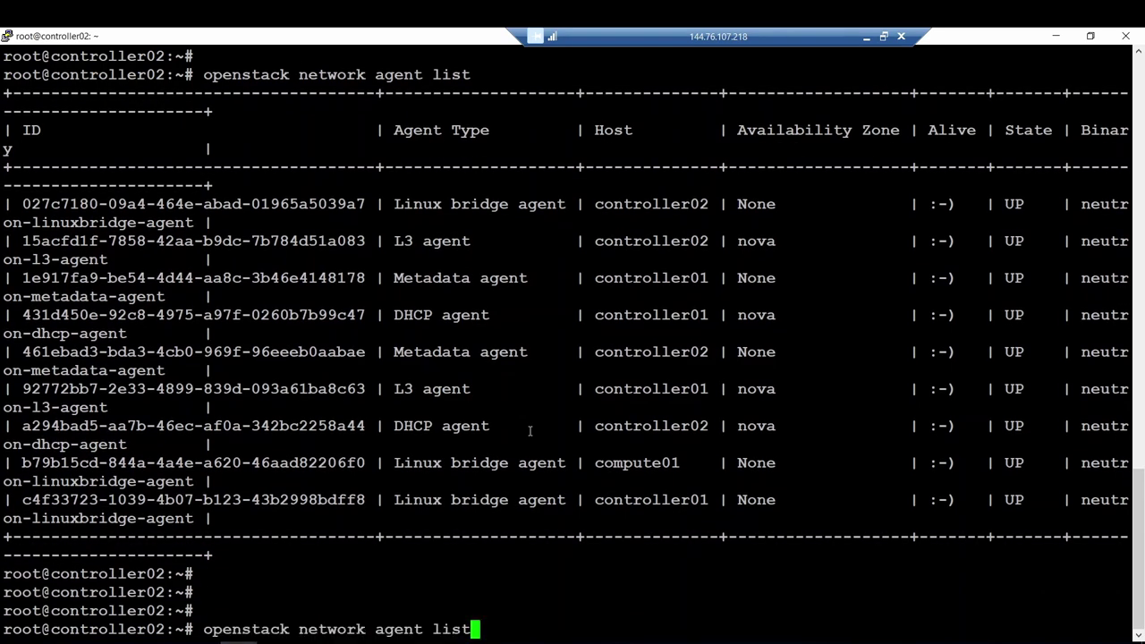
{"action": "key", "text": "Return"}
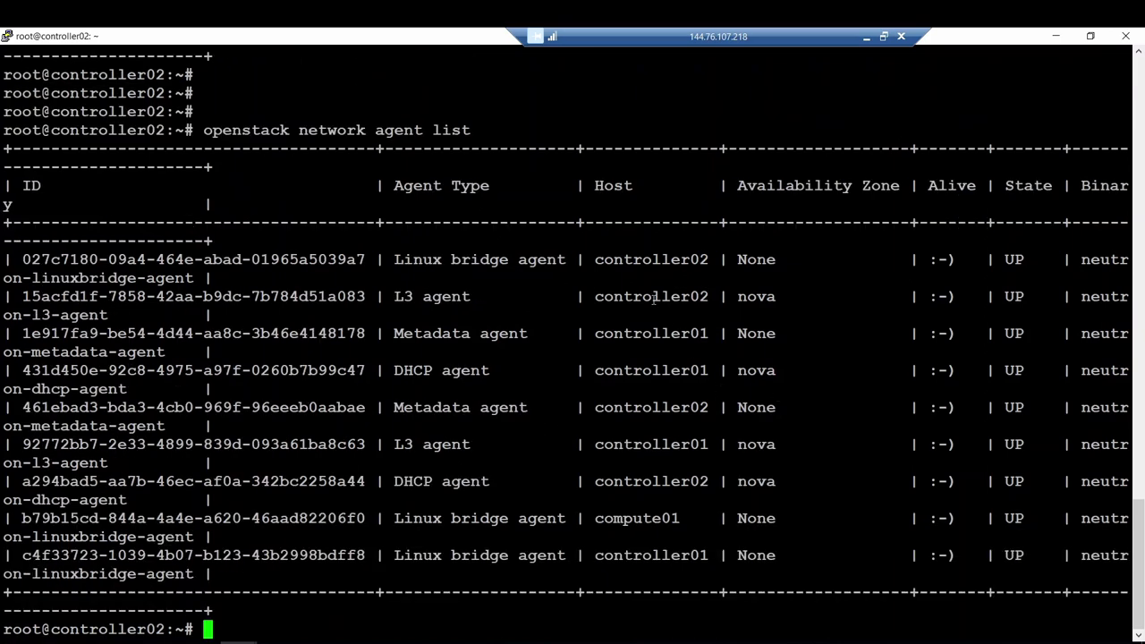
Examine which hosts run the network agents, highlighting the controller02, compute01 and controller01 entries in the Host column.
{"action": "double_click", "coordinate": [651, 260]}
{"action": "double_click", "coordinate": [655, 296]}
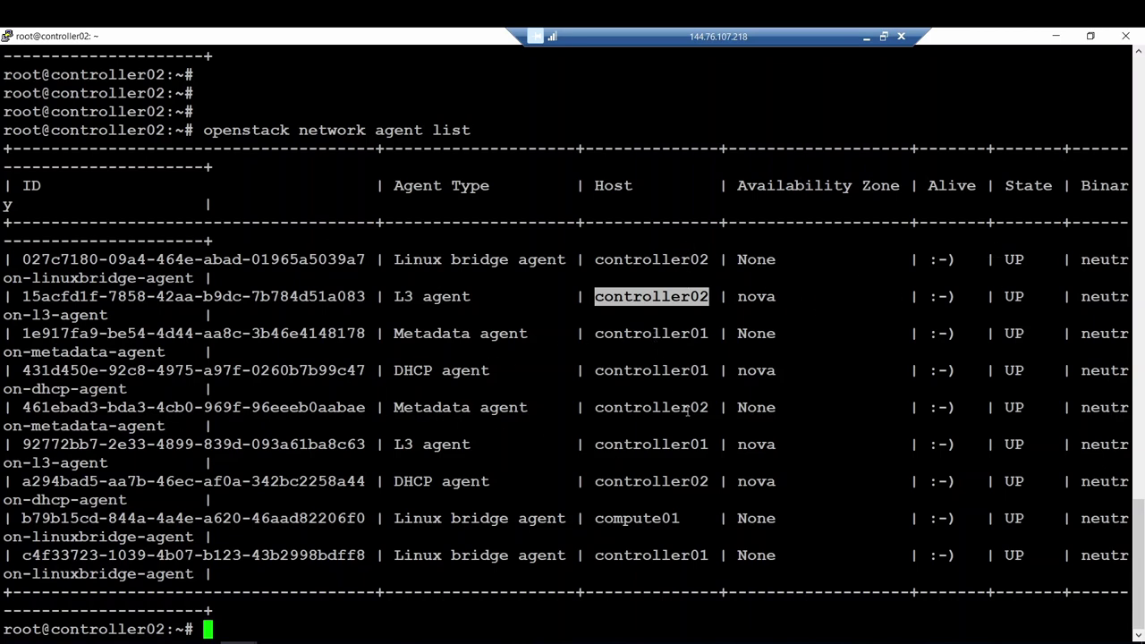
{"action": "double_click", "coordinate": [642, 518]}
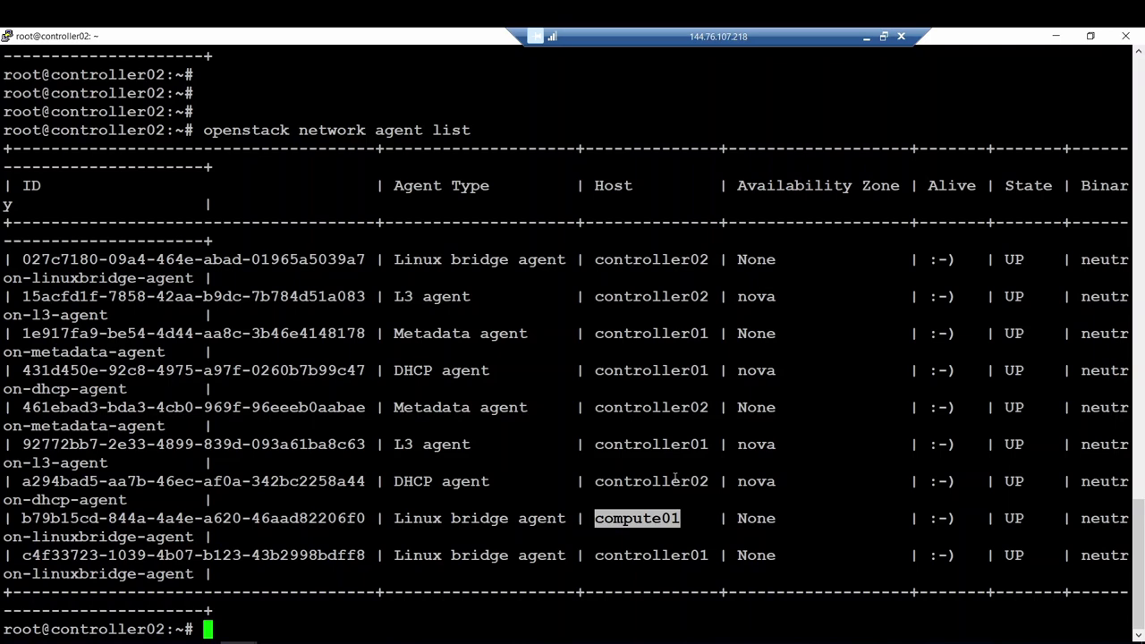
{"action": "triple_click", "coordinate": [634, 444]}
{"action": "double_click", "coordinate": [652, 443]}
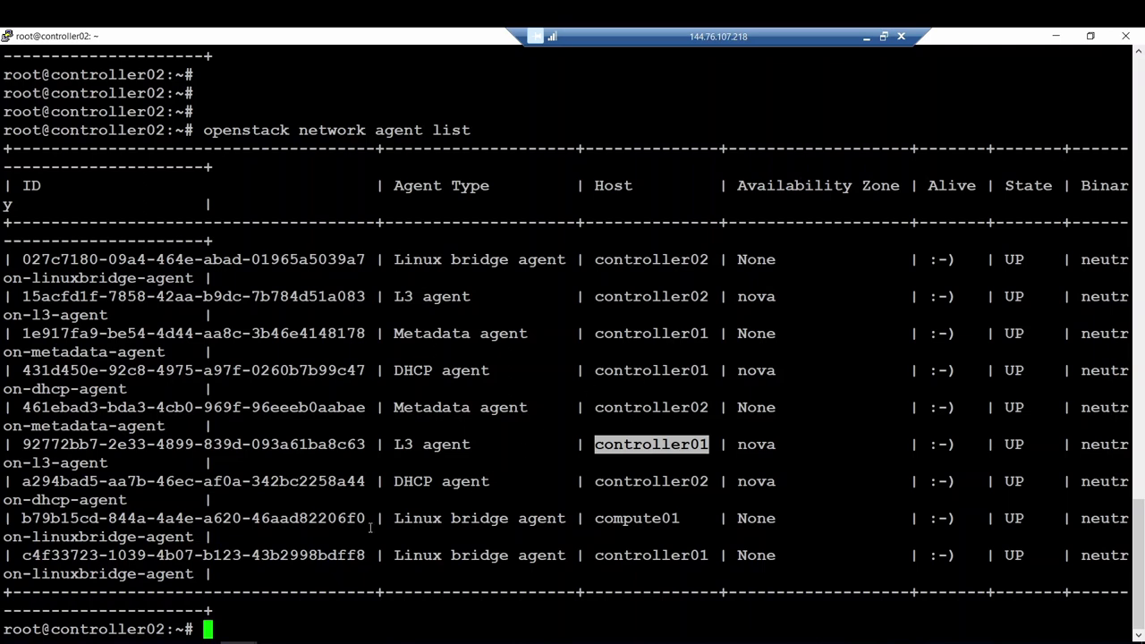
Open the Instances list in the OpenStack dashboard and restart the continuous ping to 192.168.10.144 in the Command Prompt.
{"action": "key", "text": "alt+Tab"}
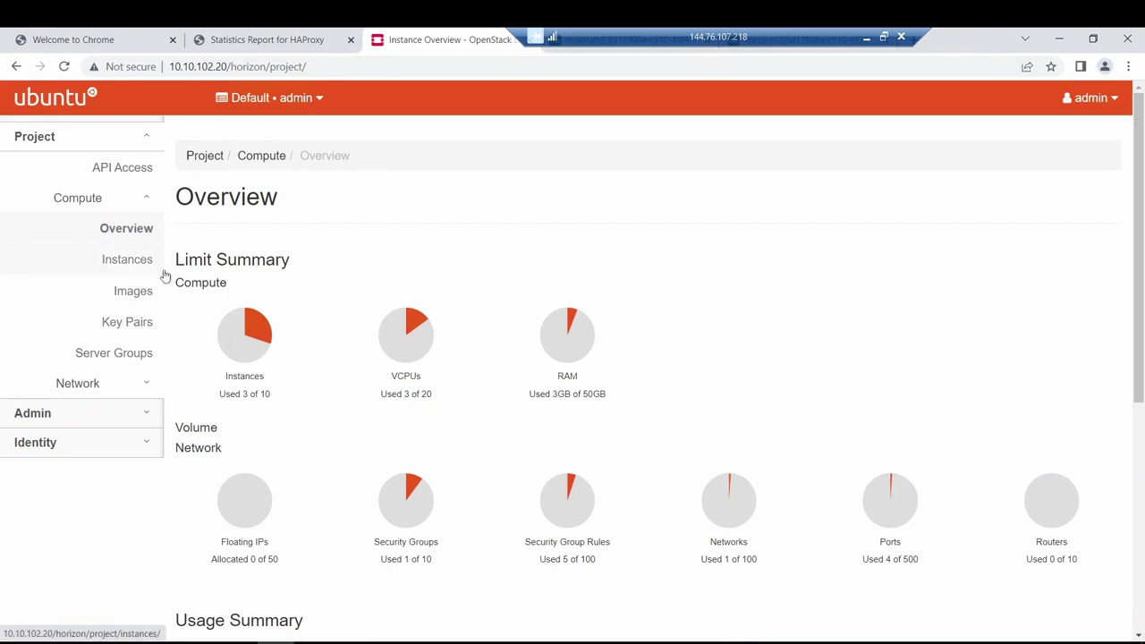
{"action": "left_click", "coordinate": [122, 263]}
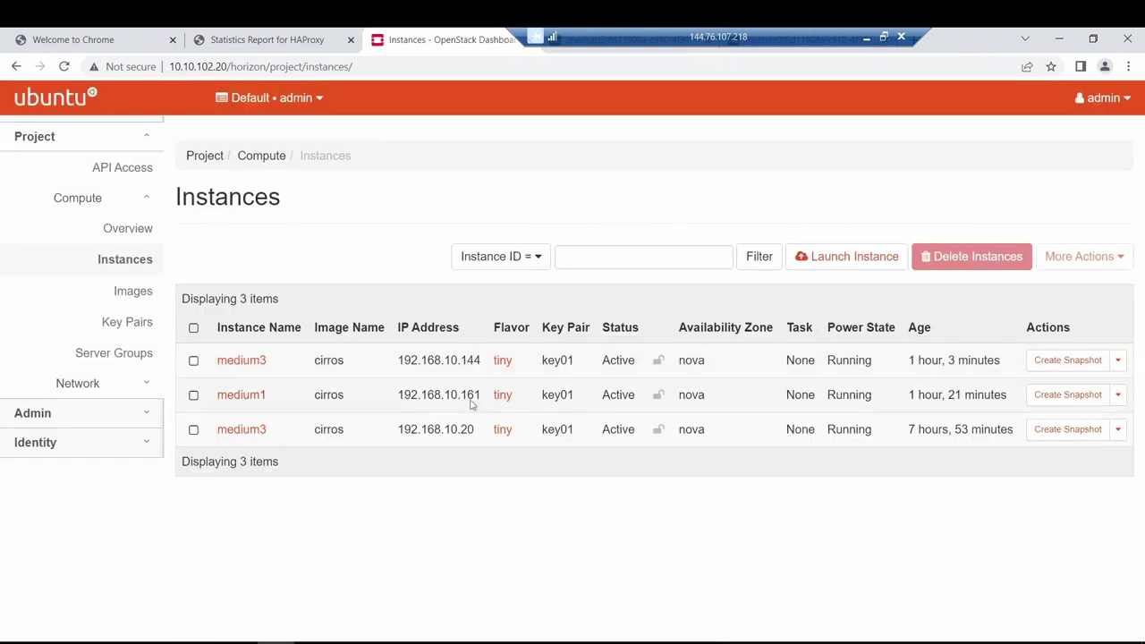
{"action": "left_click", "coordinate": [389, 642]}
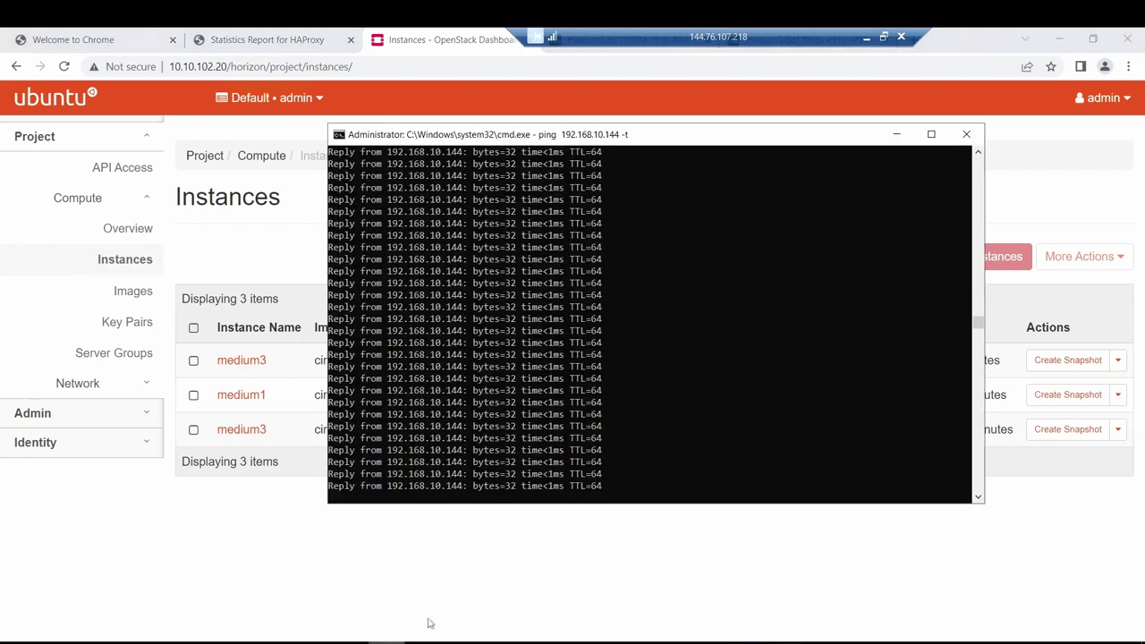
{"action": "key", "text": "ctrl+c"}
{"action": "key", "text": "Return"}
{"action": "key", "text": "Return"}
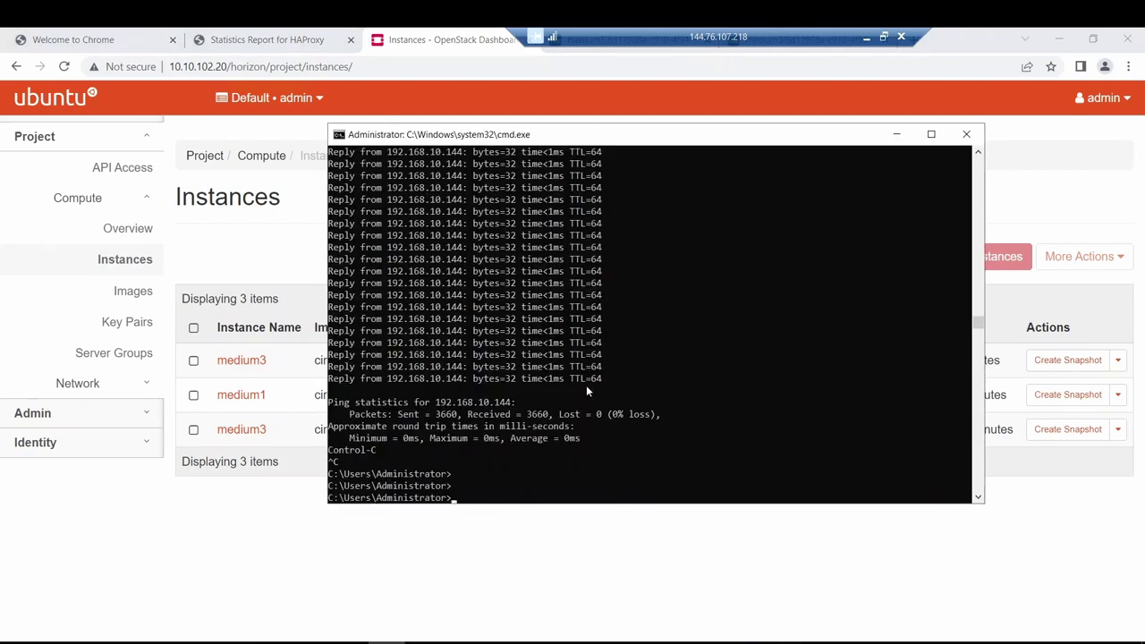
{"action": "key", "text": "Return"}
{"action": "key", "text": "Return"}
{"action": "key", "text": "Up"}
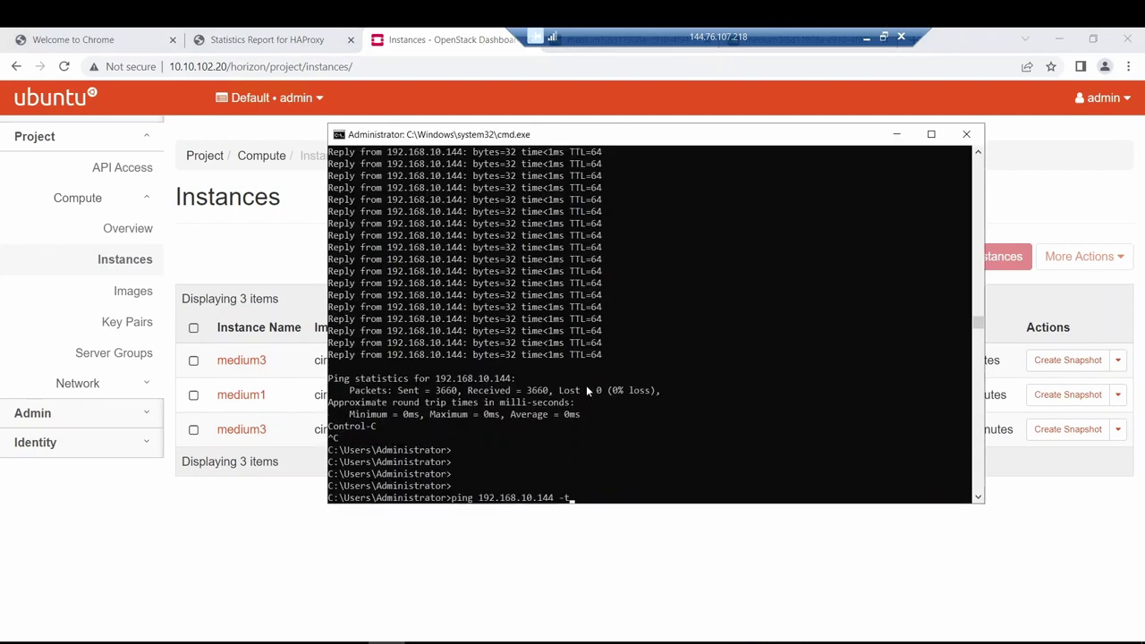
{"action": "key", "text": "Return"}
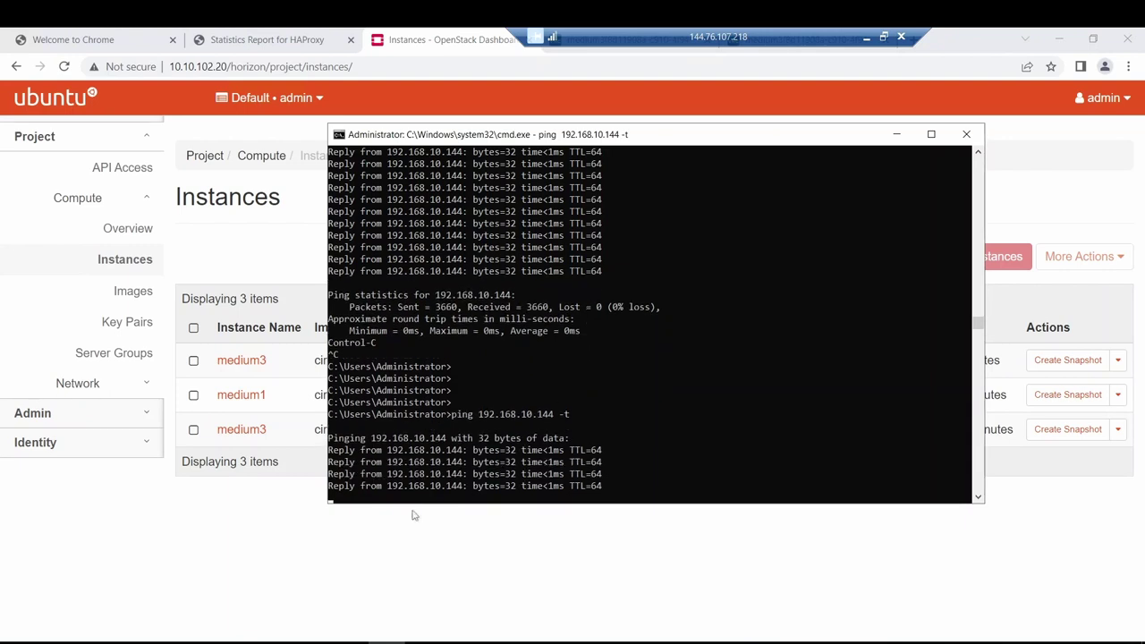
Leave the remote desktop for the ECI LABS portal and select the CONTROLLER_UBUNTU20_1 machine.
{"action": "left_click", "coordinate": [268, 539]}
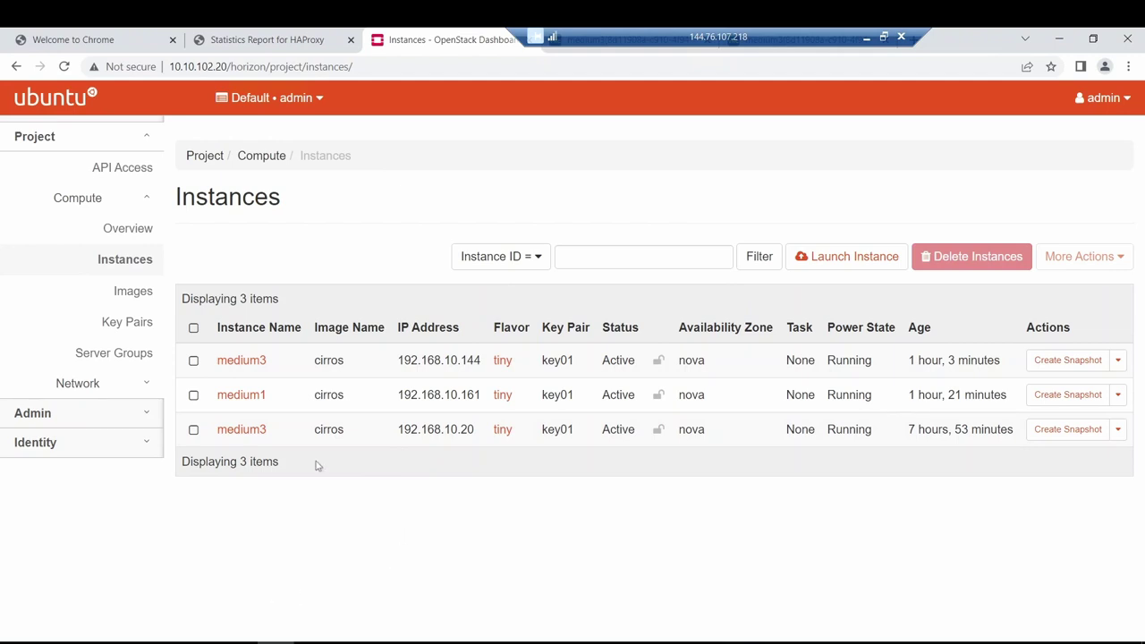
{"action": "left_click", "coordinate": [866, 43]}
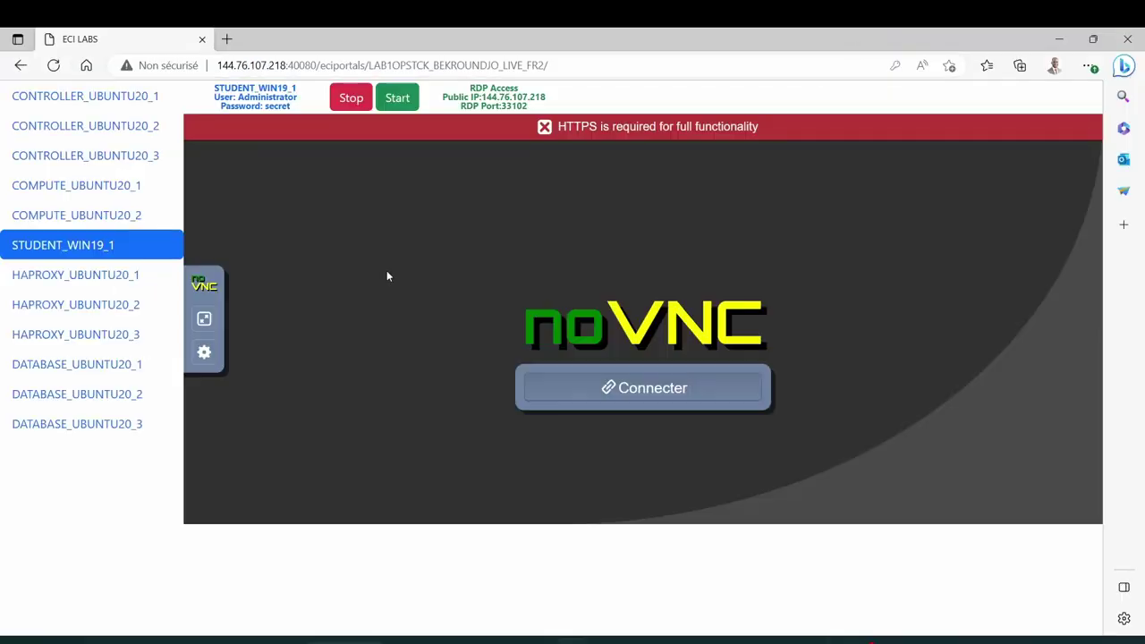
{"action": "left_click", "coordinate": [95, 98]}
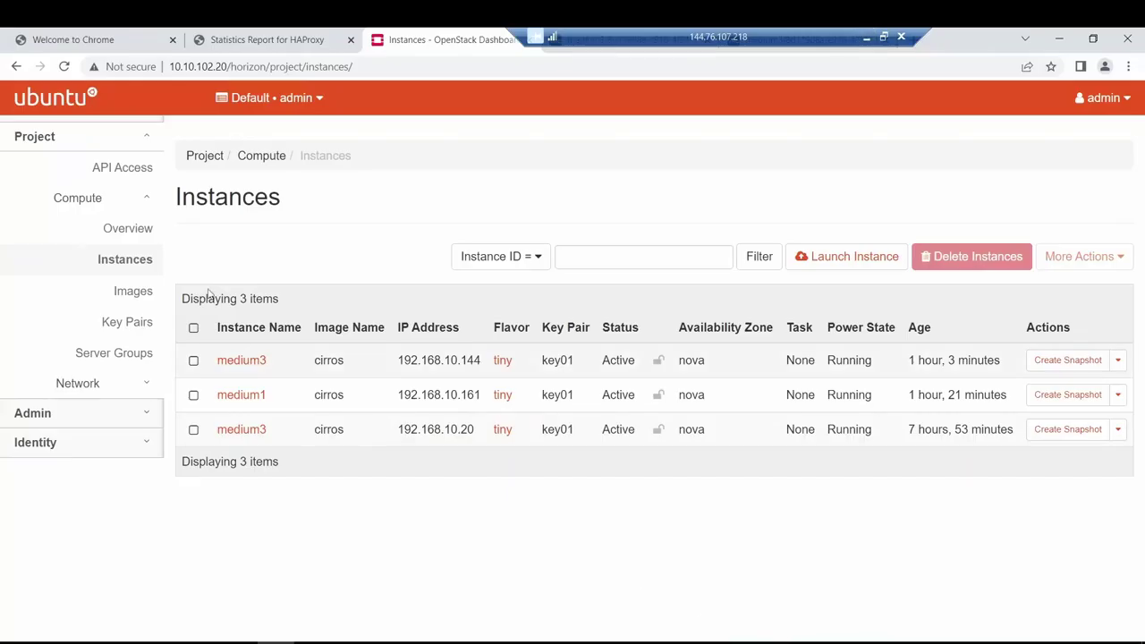
Reload the HAProxy statistics report in the remote desktop and review the controllers' status in the rabbitmq, memcache and etcd sections.
{"action": "left_click", "coordinate": [268, 37]}
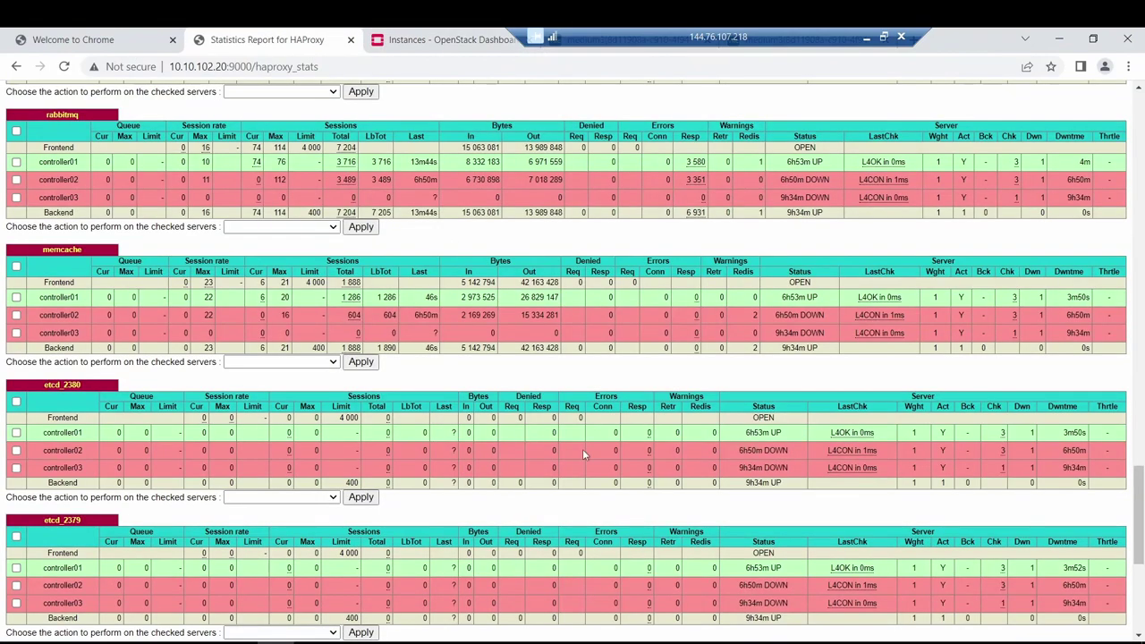
{"action": "left_click", "coordinate": [64, 67]}
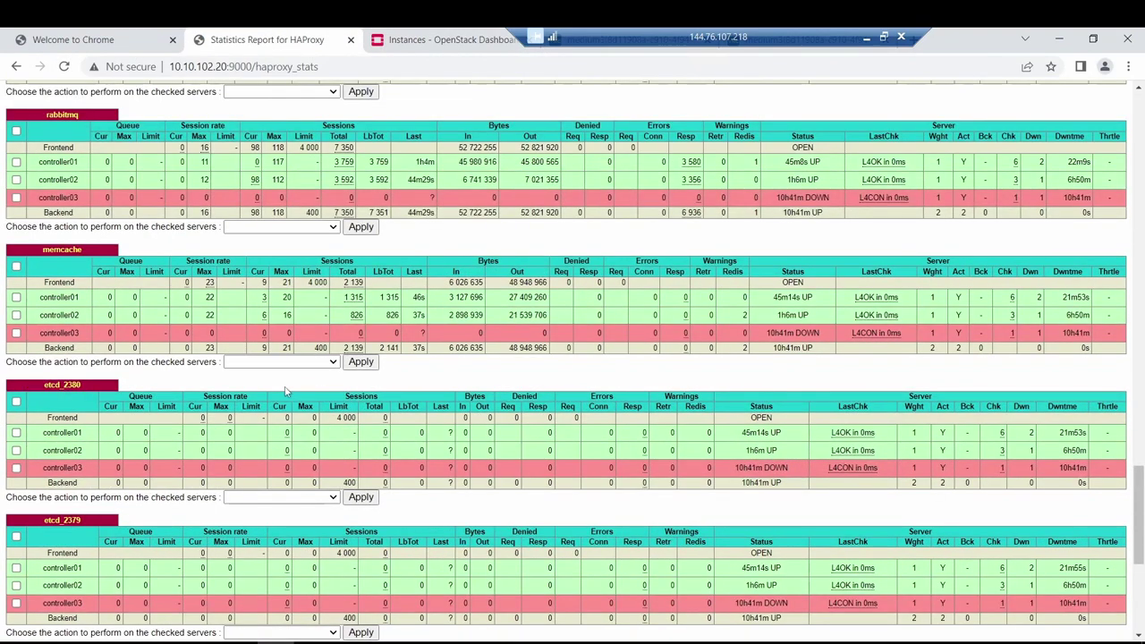
{"action": "scroll", "coordinate": [287, 392], "scroll_direction": "up", "scroll_amount": 1}
{"action": "scroll", "coordinate": [307, 377], "scroll_direction": "up", "scroll_amount": 1}
{"action": "scroll", "coordinate": [307, 377], "scroll_direction": "down", "scroll_amount": 1}
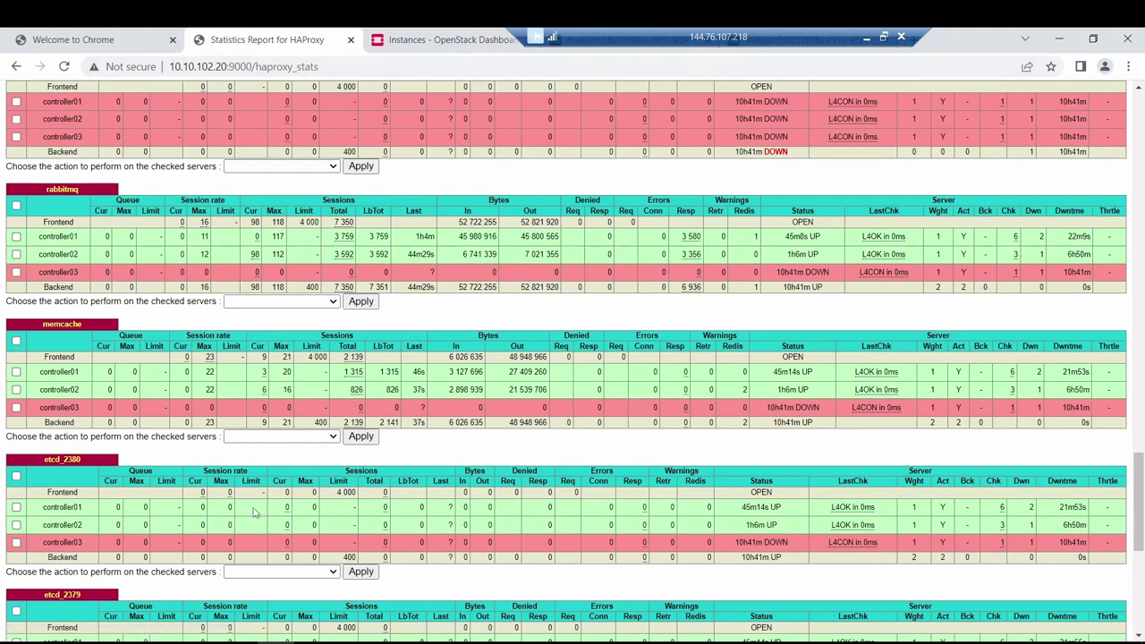
Return to the ECI LABS portal and stop the CONTROLLER_UBUNTU20_1 machine.
{"action": "left_click", "coordinate": [865, 40]}
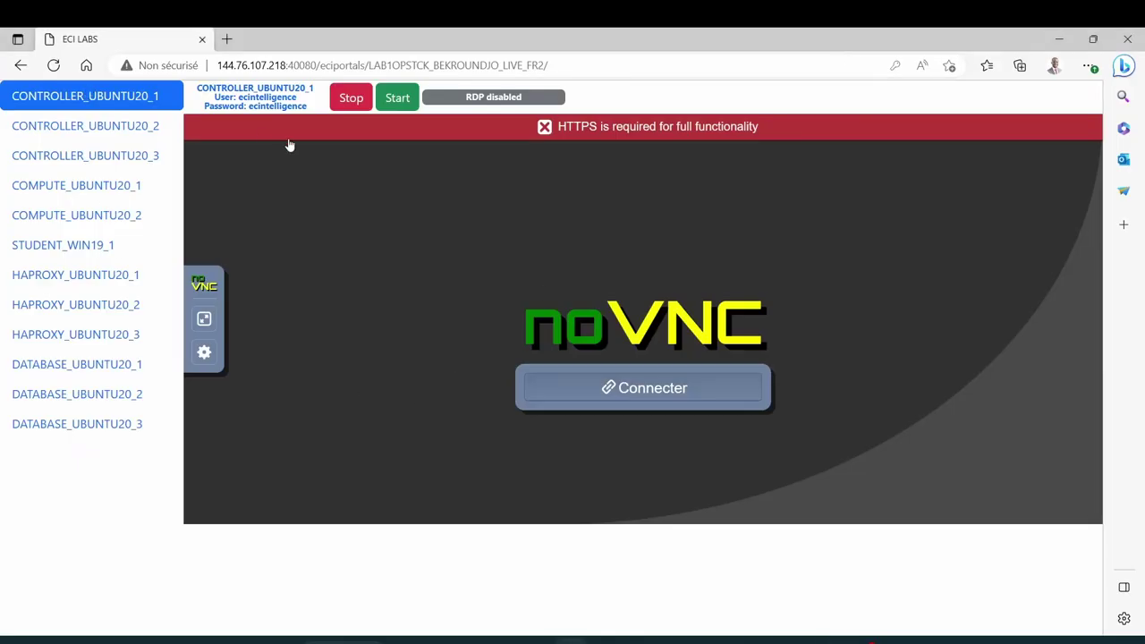
{"action": "left_click", "coordinate": [351, 99]}
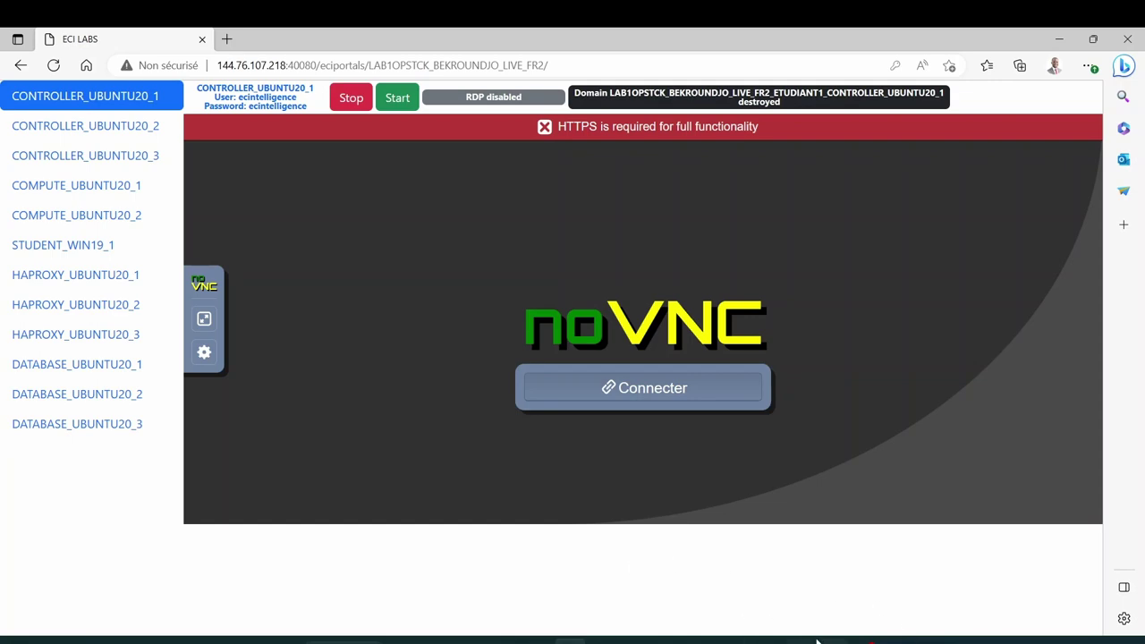
Go back to the HAProxy statistics report and reload it twice to check the status of controller01.
{"action": "left_click", "coordinate": [732, 639]}
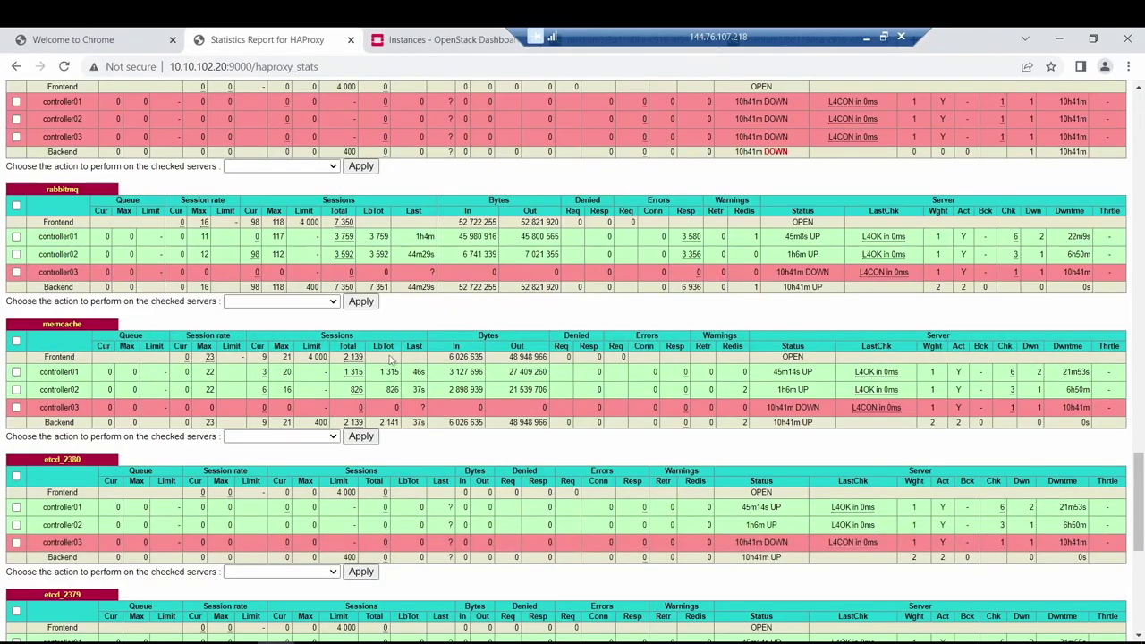
{"action": "left_click", "coordinate": [64, 66]}
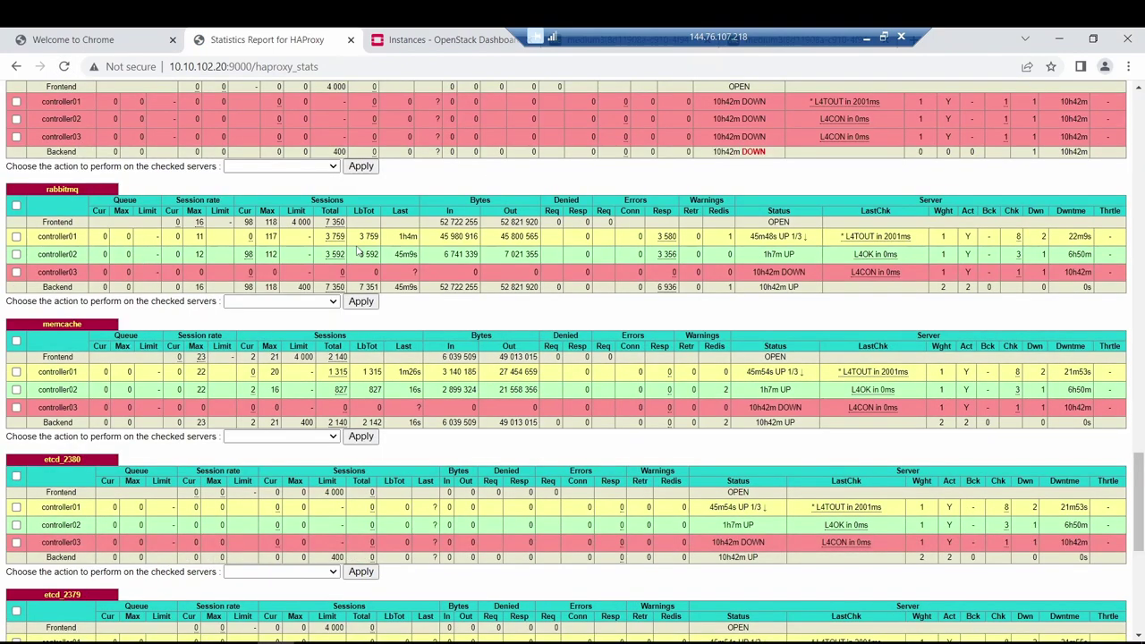
{"action": "left_click", "coordinate": [63, 66]}
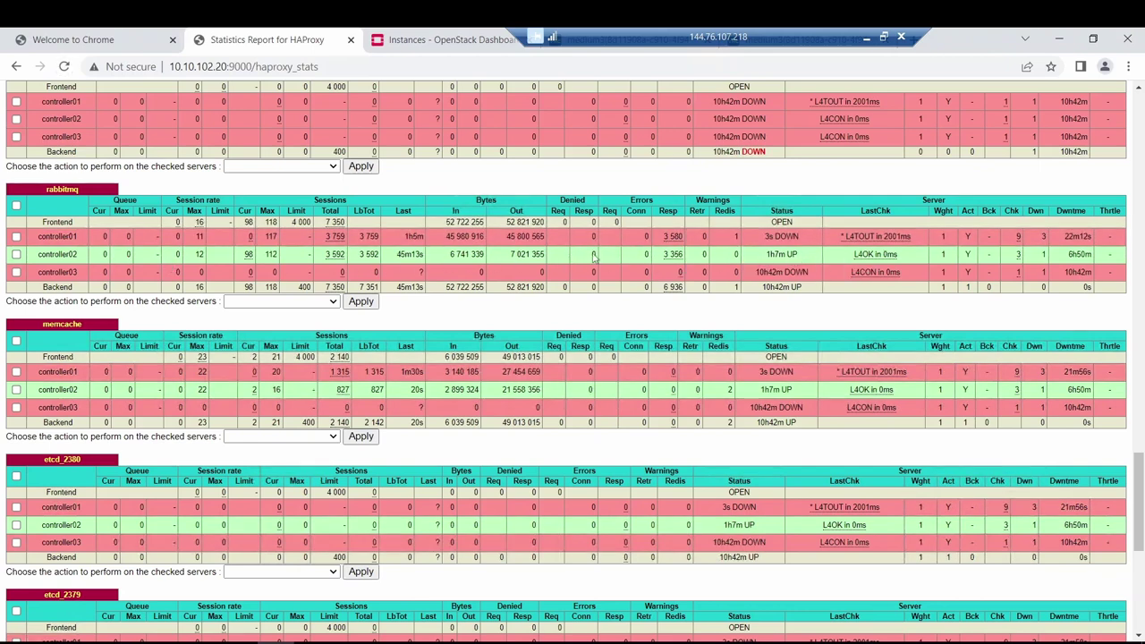
Check that the OpenStack dashboard still responds by loading the project Overview and the Instances list.
{"action": "left_click", "coordinate": [407, 38]}
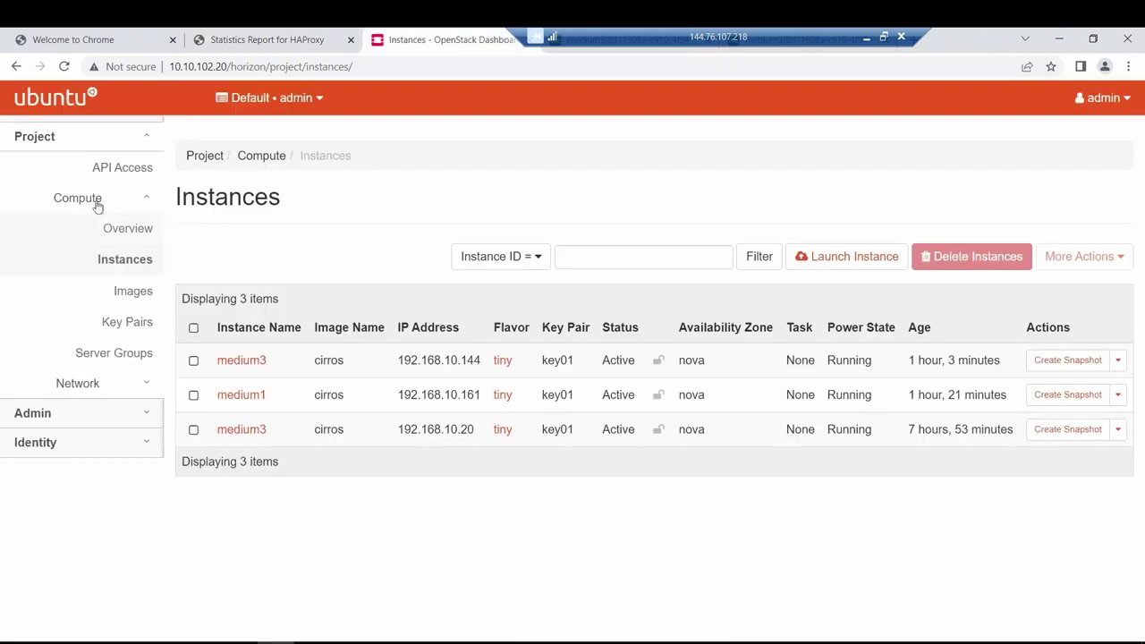
{"action": "left_click", "coordinate": [70, 106]}
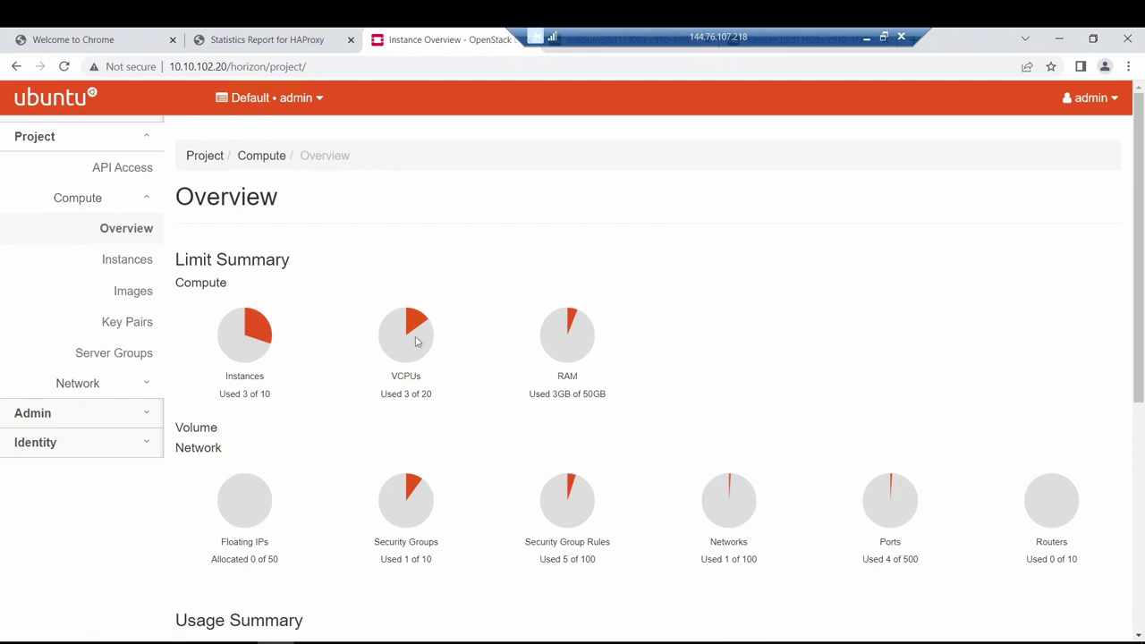
{"action": "left_click", "coordinate": [120, 259]}
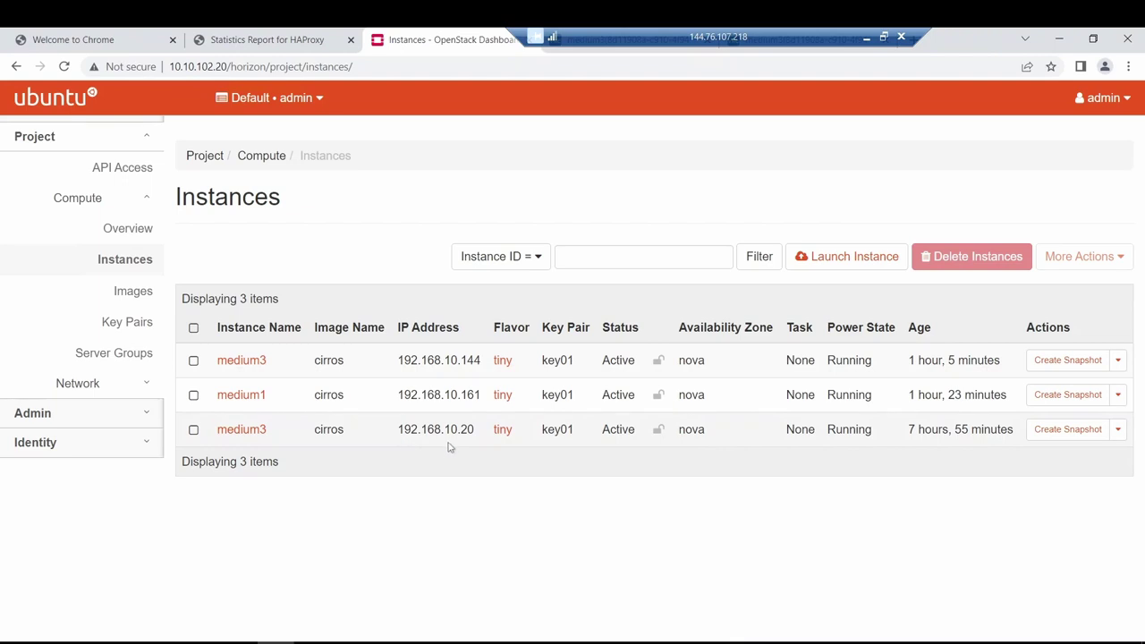
Start launching a new instance and name it medium5.
{"action": "left_click", "coordinate": [836, 262]}
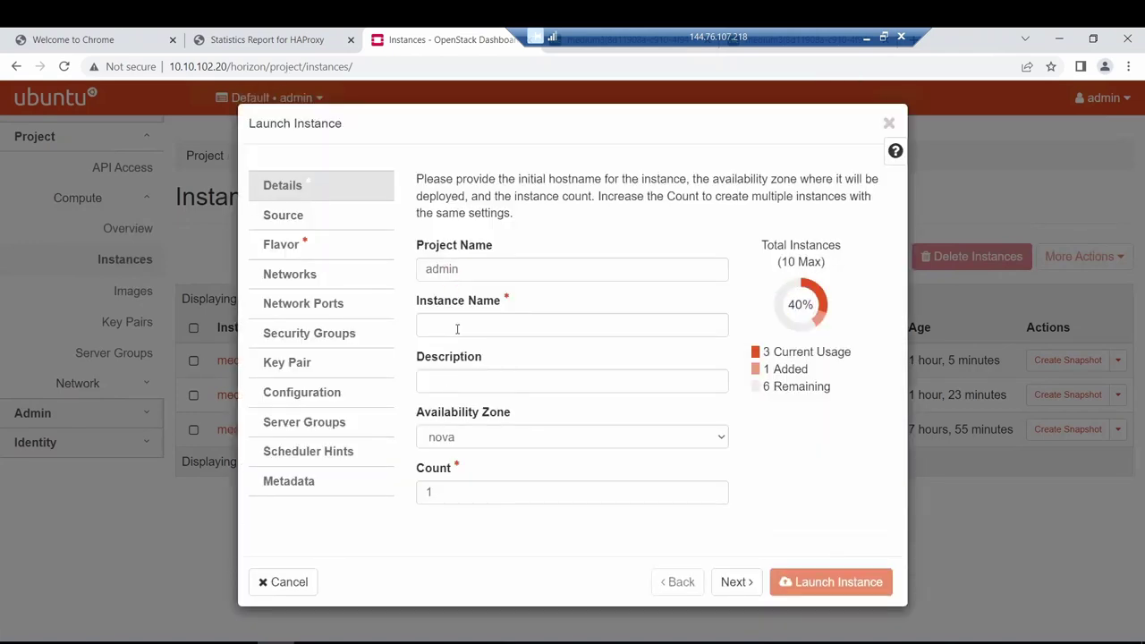
{"action": "left_click", "coordinate": [455, 327]}
{"action": "left_click", "coordinate": [512, 363]}
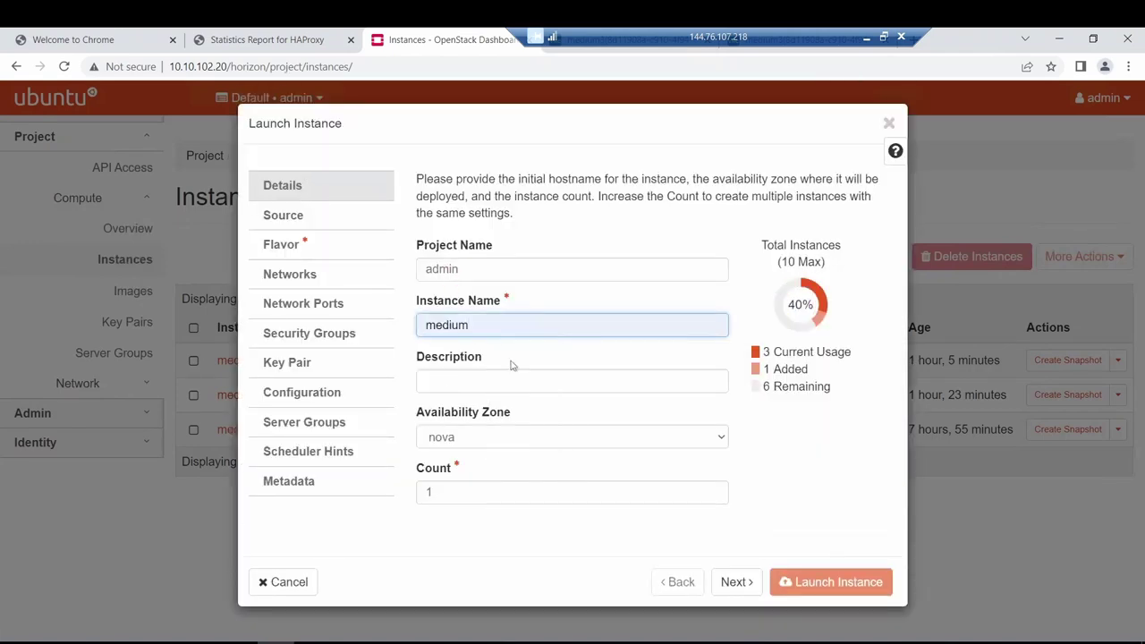
{"action": "type", "text": "5"}
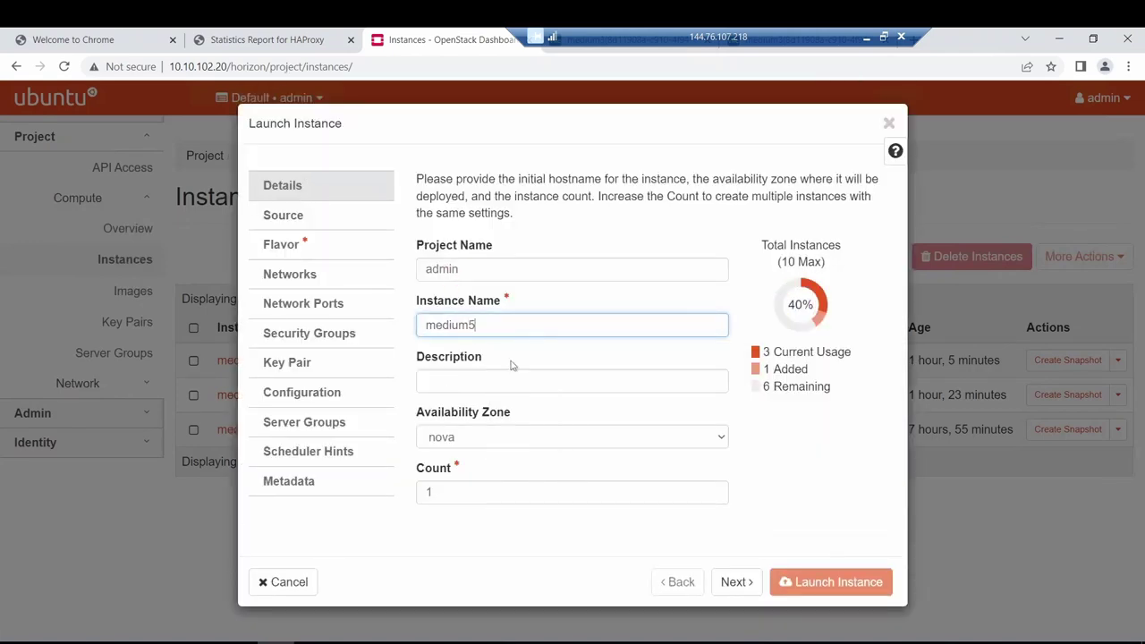
Choose the cirros image as the new instance's boot source.
{"action": "left_click", "coordinate": [737, 583]}
{"action": "scroll", "coordinate": [549, 446], "scroll_direction": "down", "scroll_amount": 3}
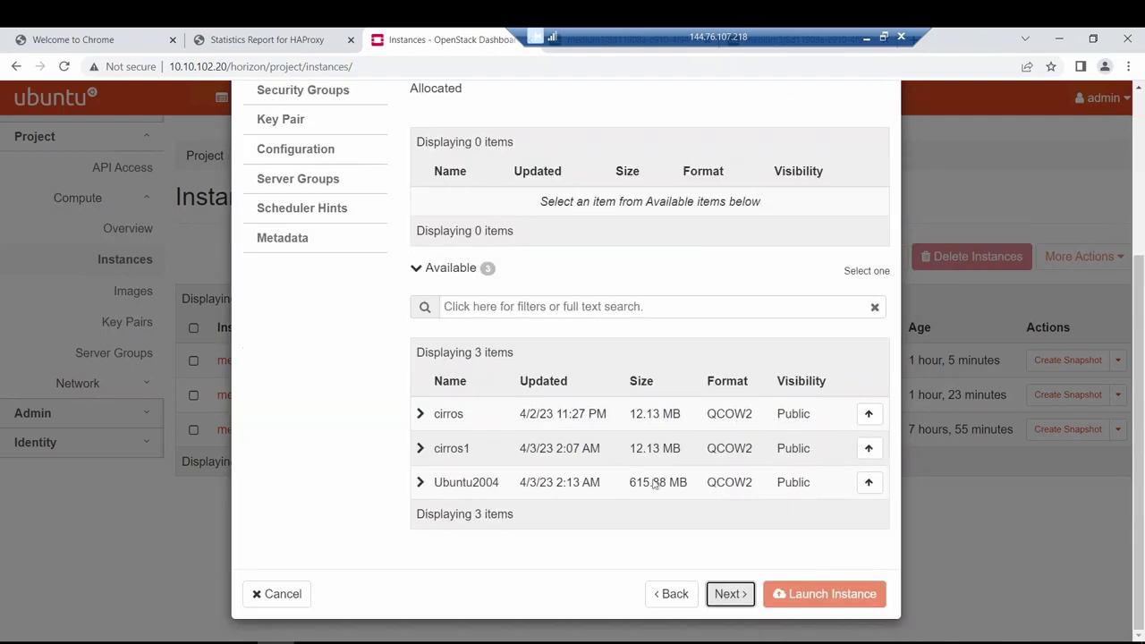
{"action": "left_click", "coordinate": [868, 413]}
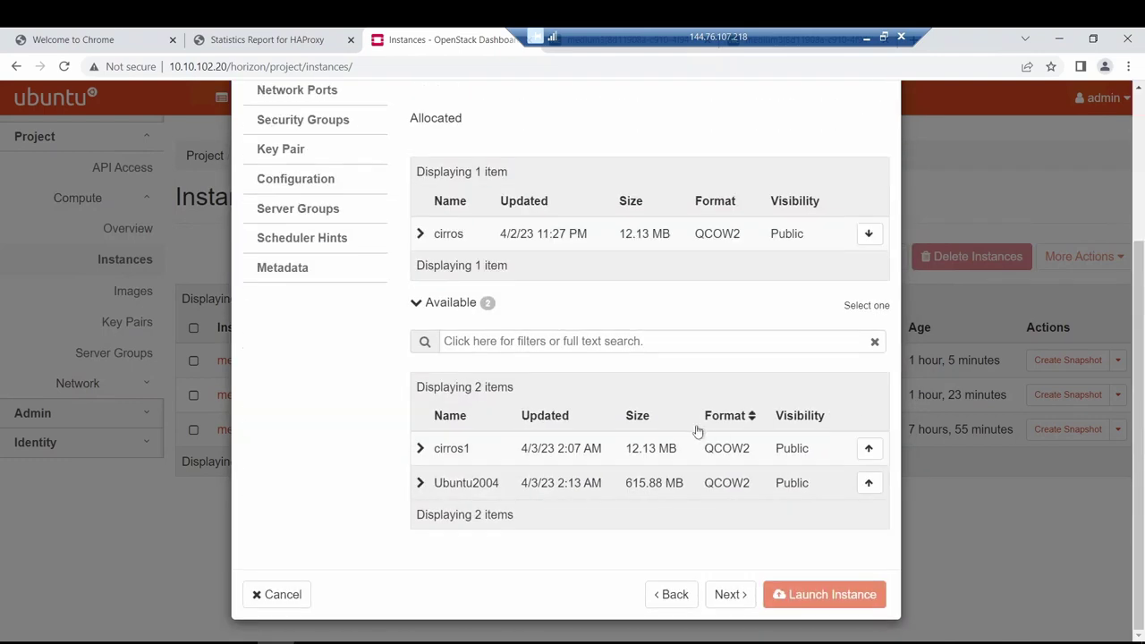
Assign the tiny flavor to the new instance.
{"action": "left_click", "coordinate": [729, 594]}
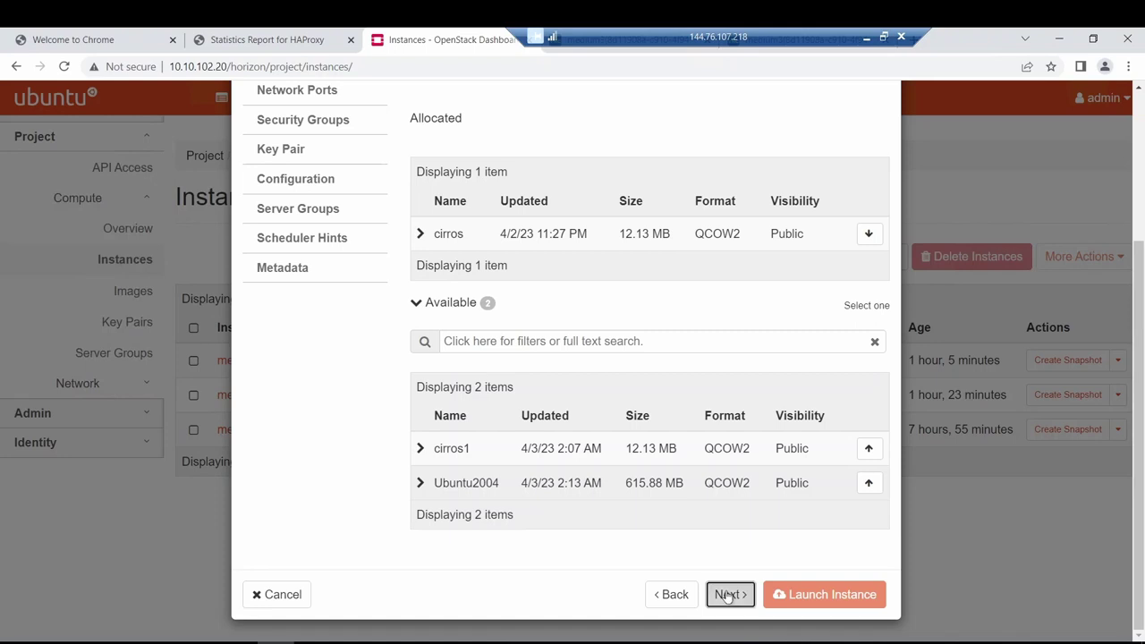
{"action": "left_click", "coordinate": [877, 436]}
{"action": "left_click", "coordinate": [741, 546]}
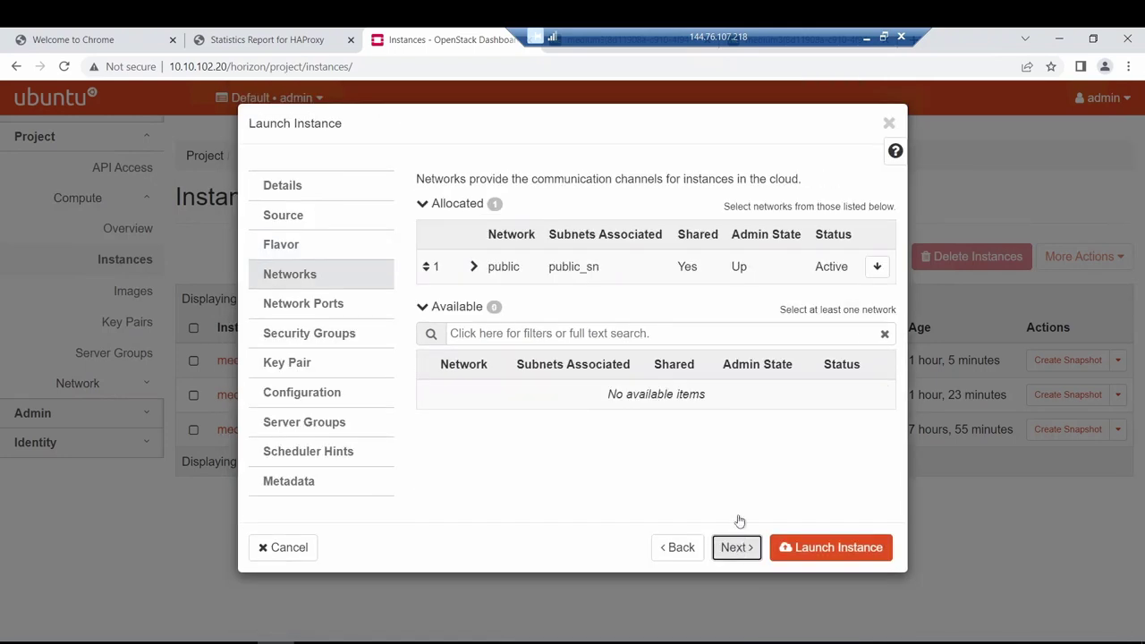
Launch the instance with the public network, default security group and key01 key pair, and reload the Instances list.
{"action": "left_click", "coordinate": [741, 546]}
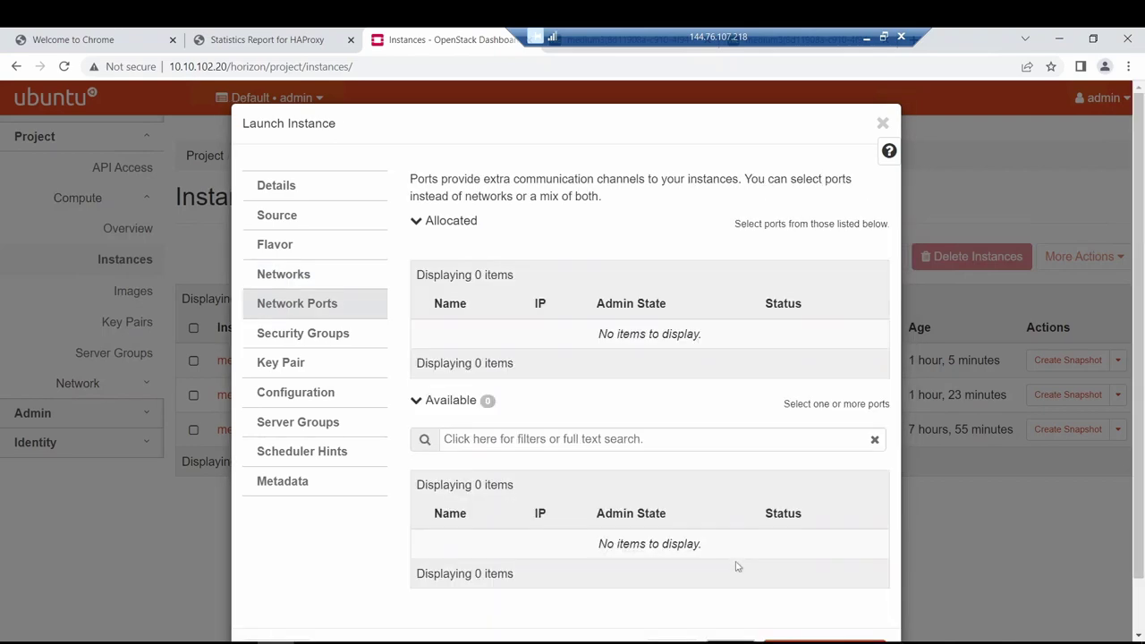
{"action": "scroll", "coordinate": [767, 550], "scroll_direction": "down", "scroll_amount": 1}
{"action": "left_click", "coordinate": [730, 595]}
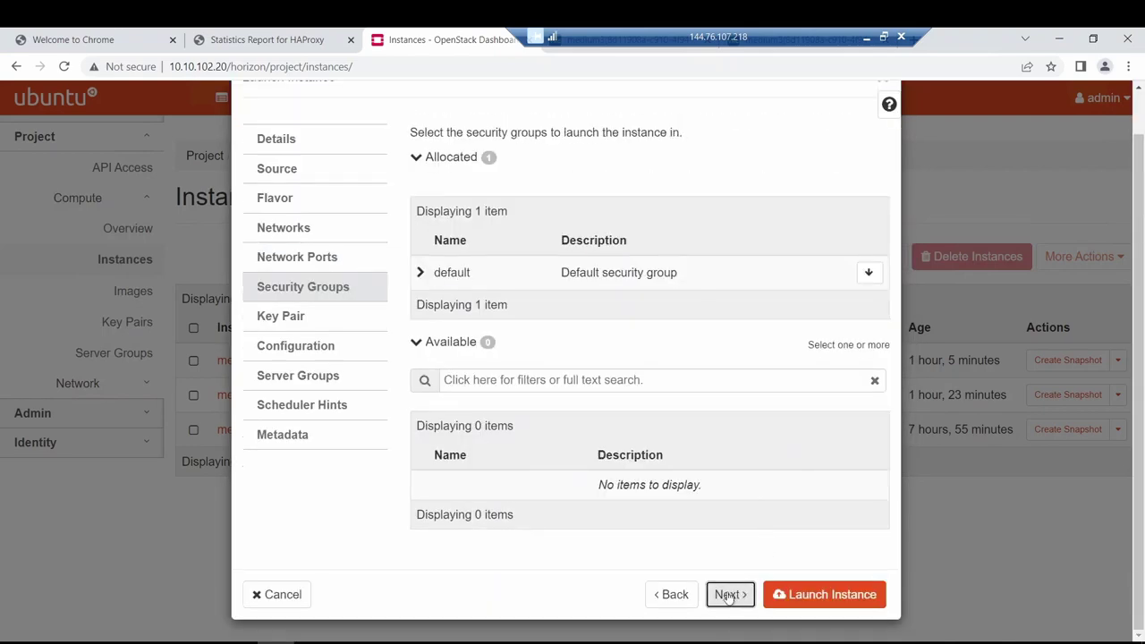
{"action": "left_click", "coordinate": [729, 595]}
{"action": "scroll", "coordinate": [781, 480], "scroll_direction": "down", "scroll_amount": 2}
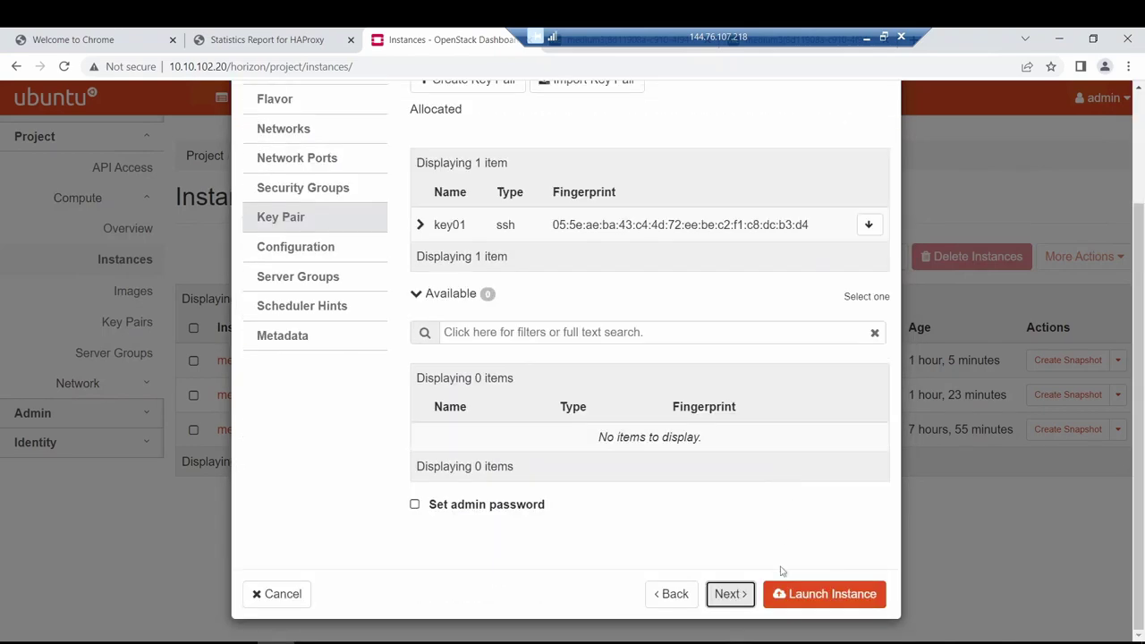
{"action": "left_click", "coordinate": [729, 593]}
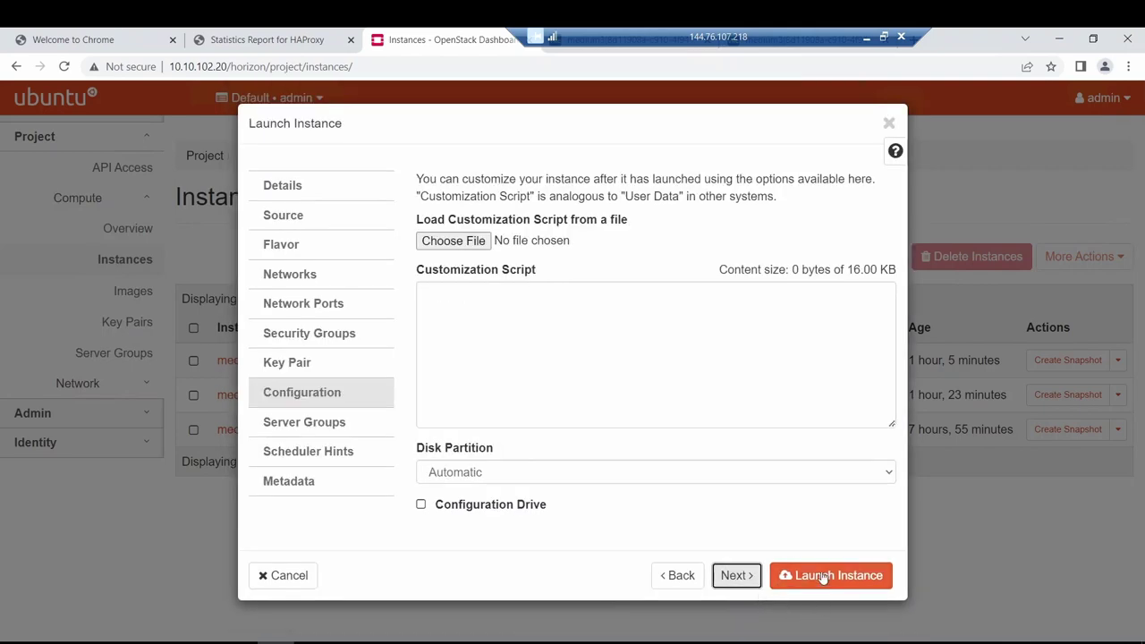
{"action": "left_click", "coordinate": [818, 577]}
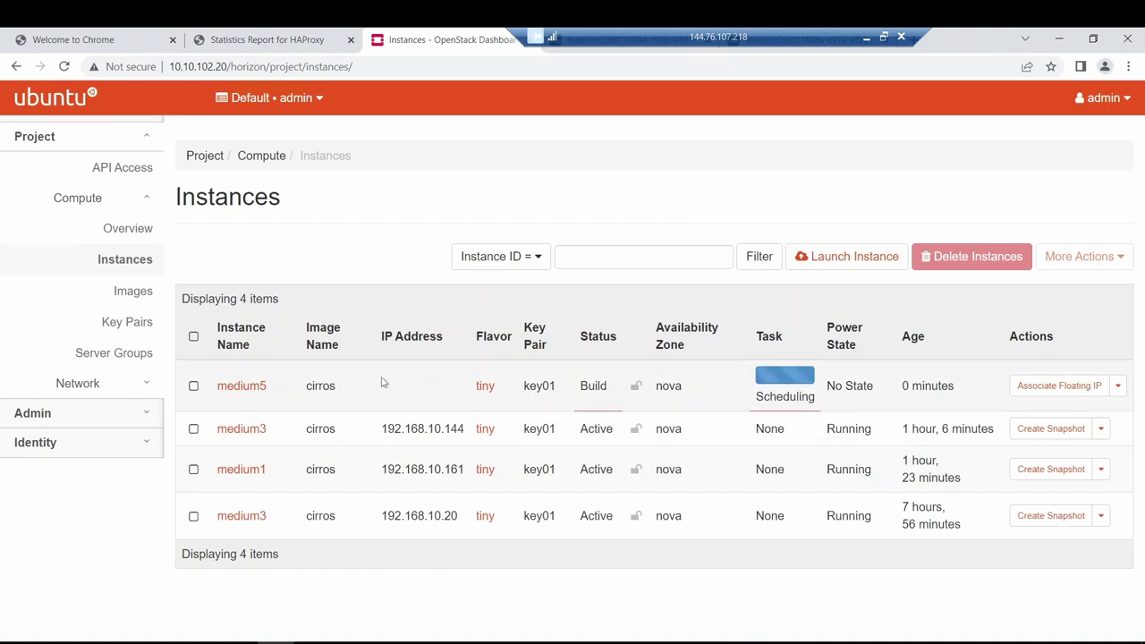
{"action": "left_click", "coordinate": [125, 261]}
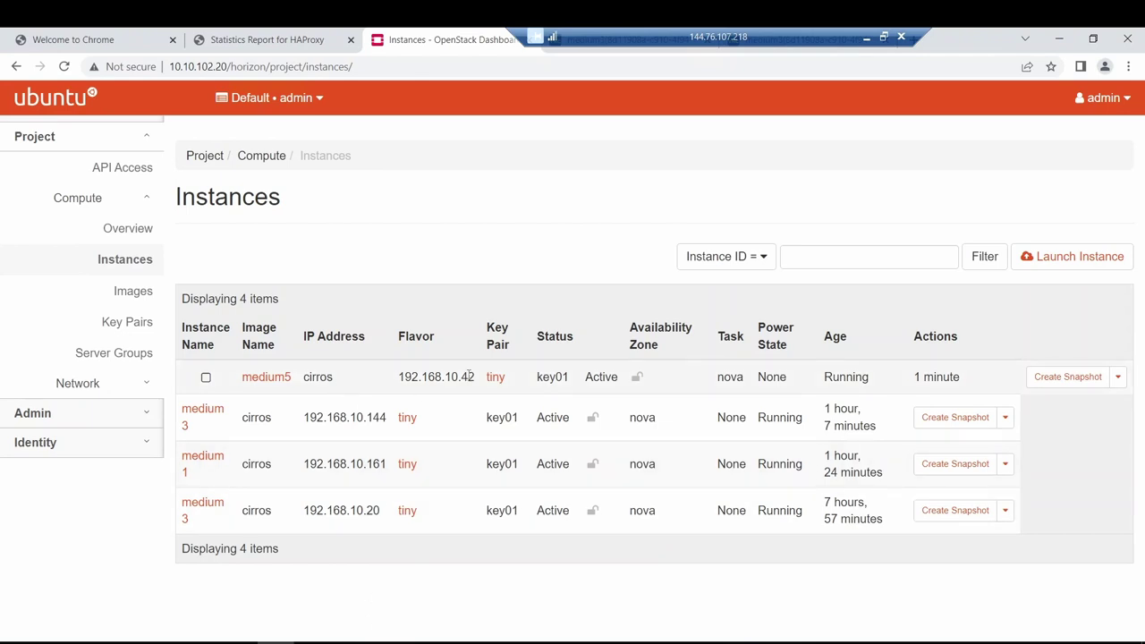
Switch to the Command Prompt, stop the running ping and ping medium5 continuously with ping 192.168.10.42 -t.
{"action": "key", "text": "alt+Tab"}
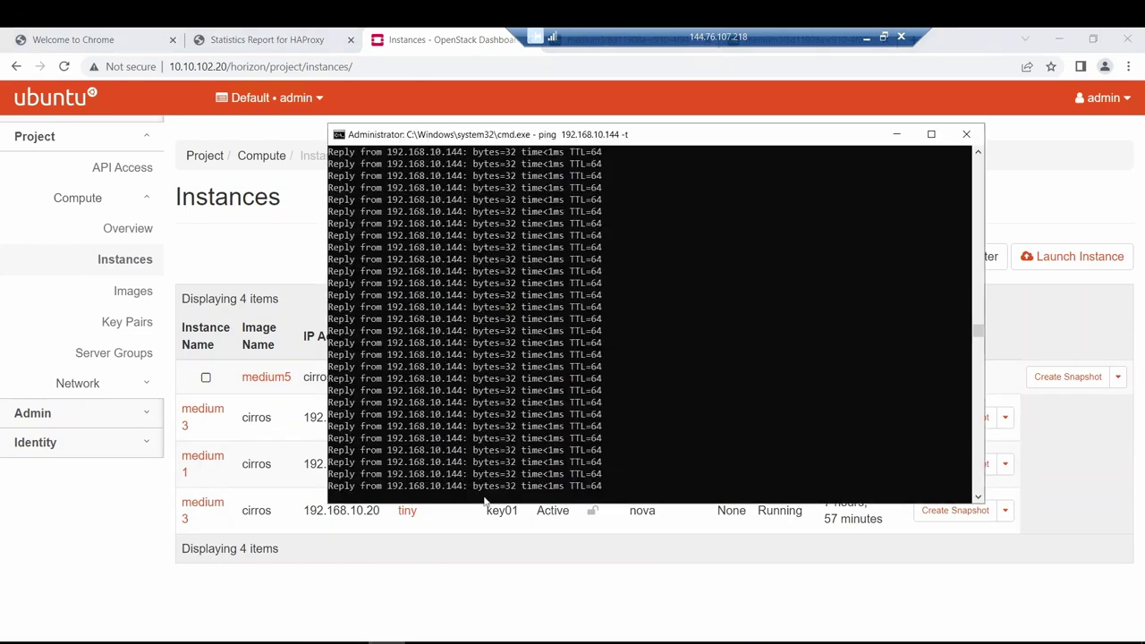
{"action": "key", "text": "ctrl+c"}
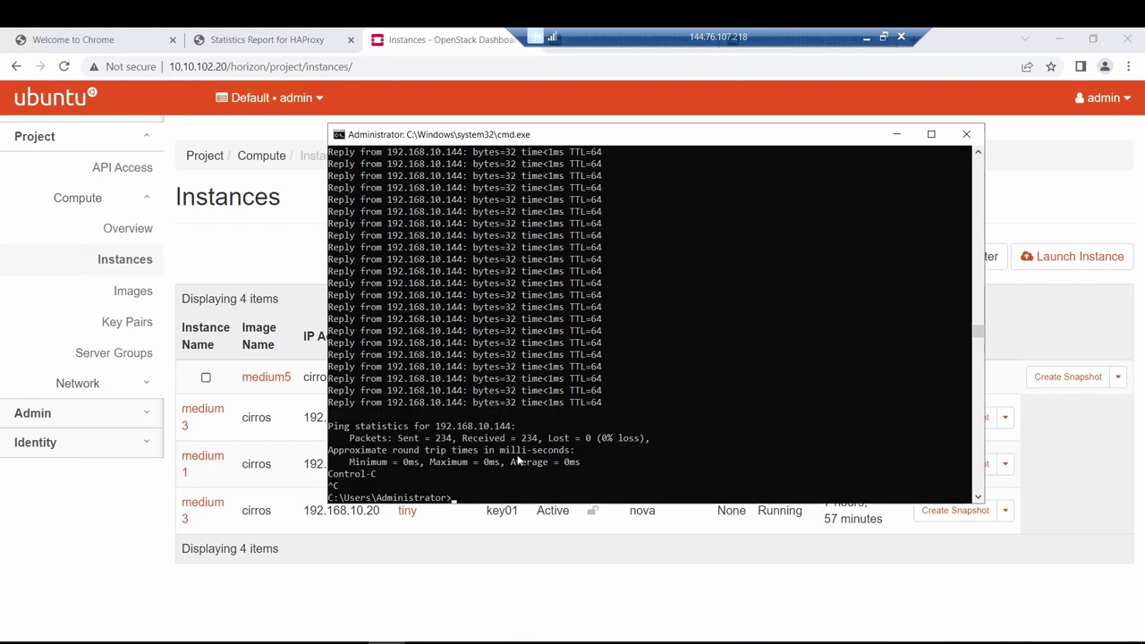
{"action": "key", "text": "Up"}
{"action": "key", "text": "Left"}
{"action": "key", "text": "Left"}
{"action": "key", "text": "Left"}
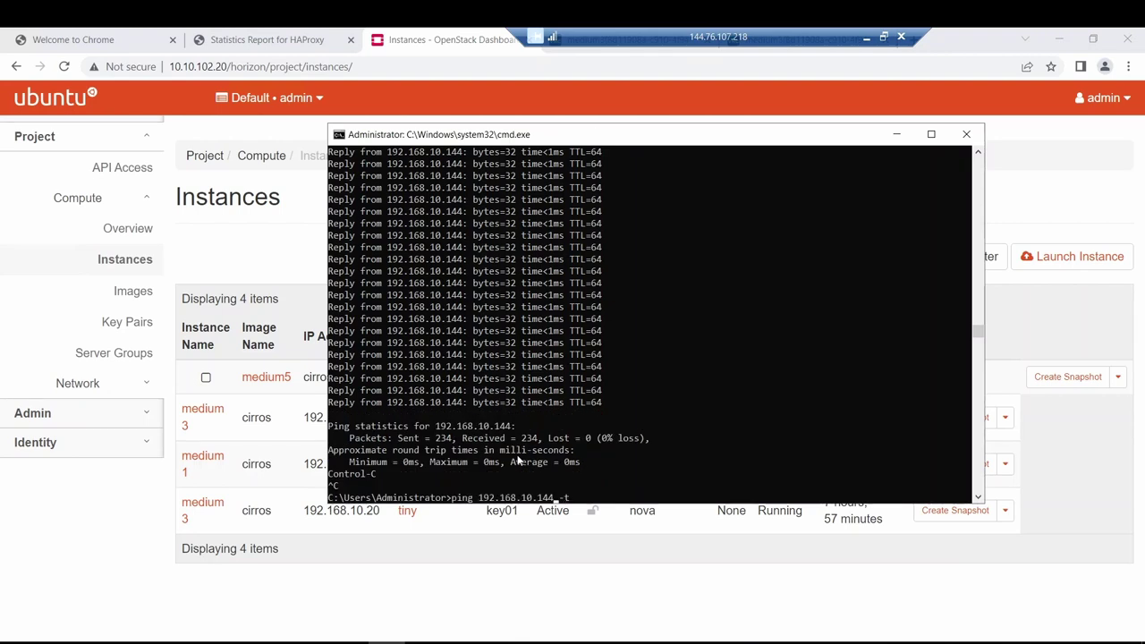
{"action": "key", "text": "BackSpace"}
{"action": "key", "text": "BackSpace"}
{"action": "type", "text": "2"}
{"action": "key", "text": "Return"}
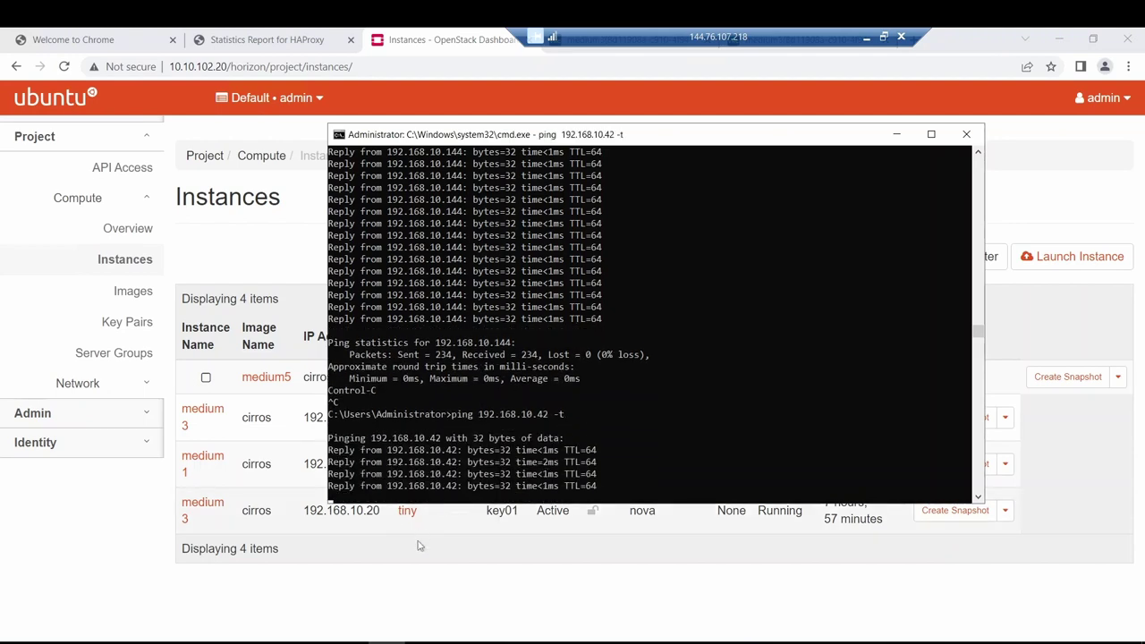
Return to the dashboard, inspect the ICMP ingress rule of the default security group and go back to the Instances list.
{"action": "left_click", "coordinate": [370, 606]}
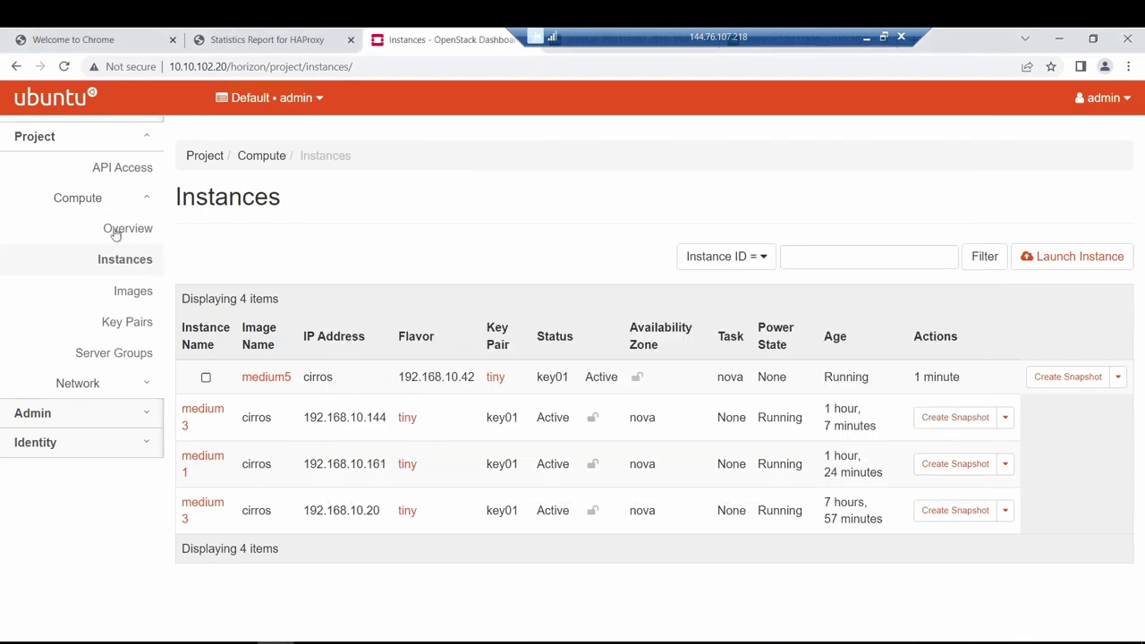
{"action": "left_click", "coordinate": [121, 386]}
{"action": "left_click", "coordinate": [123, 354]}
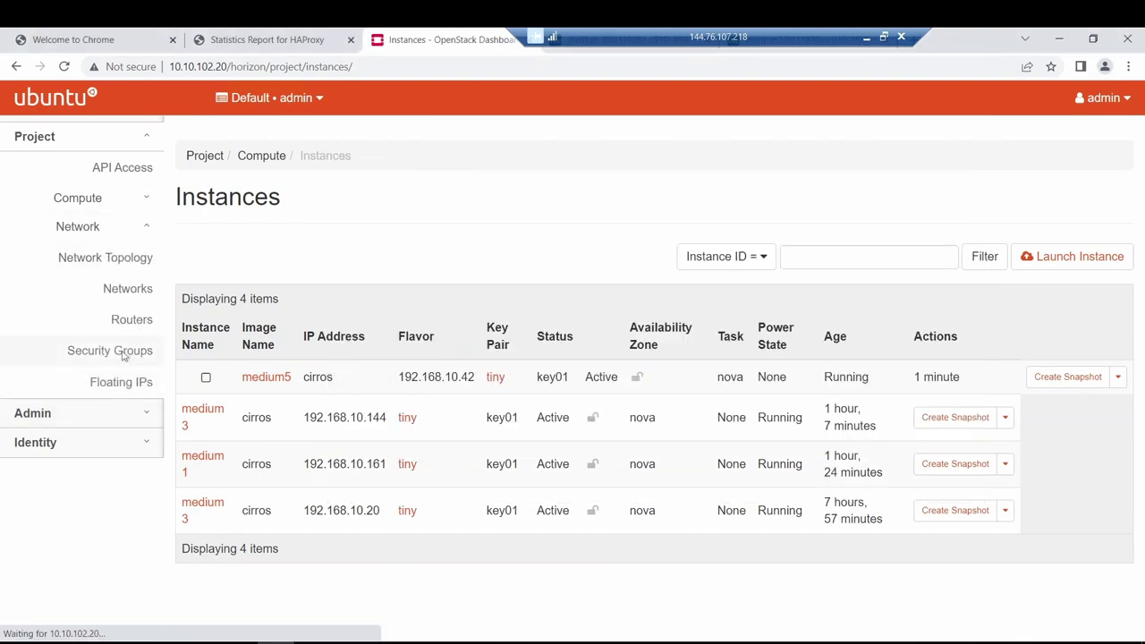
{"action": "left_click", "coordinate": [1083, 369]}
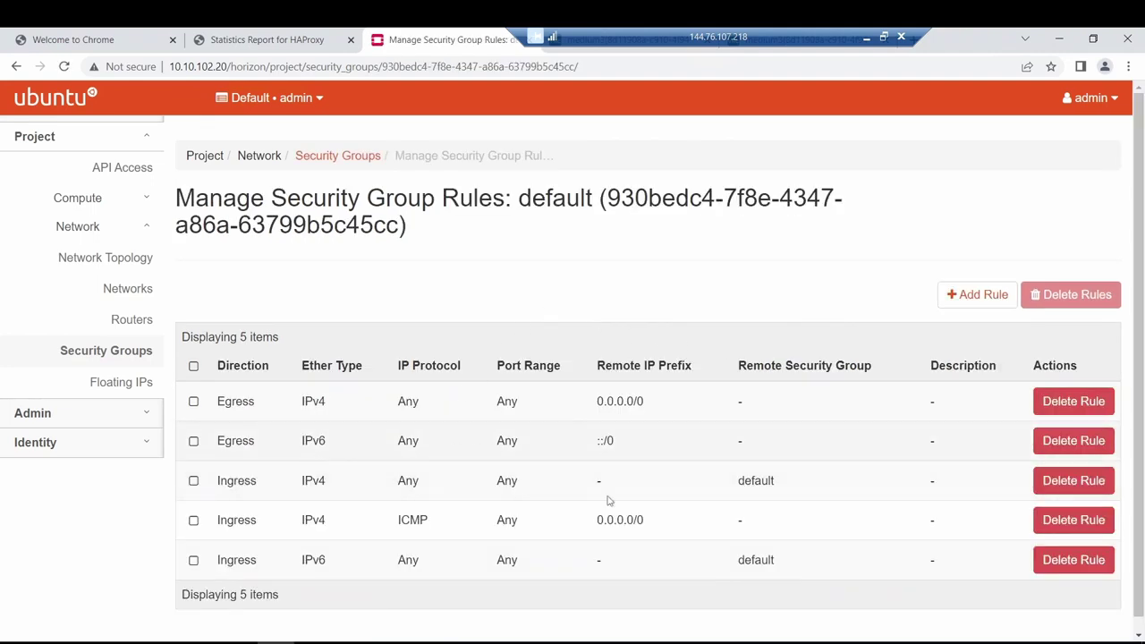
{"action": "double_click", "coordinate": [417, 521]}
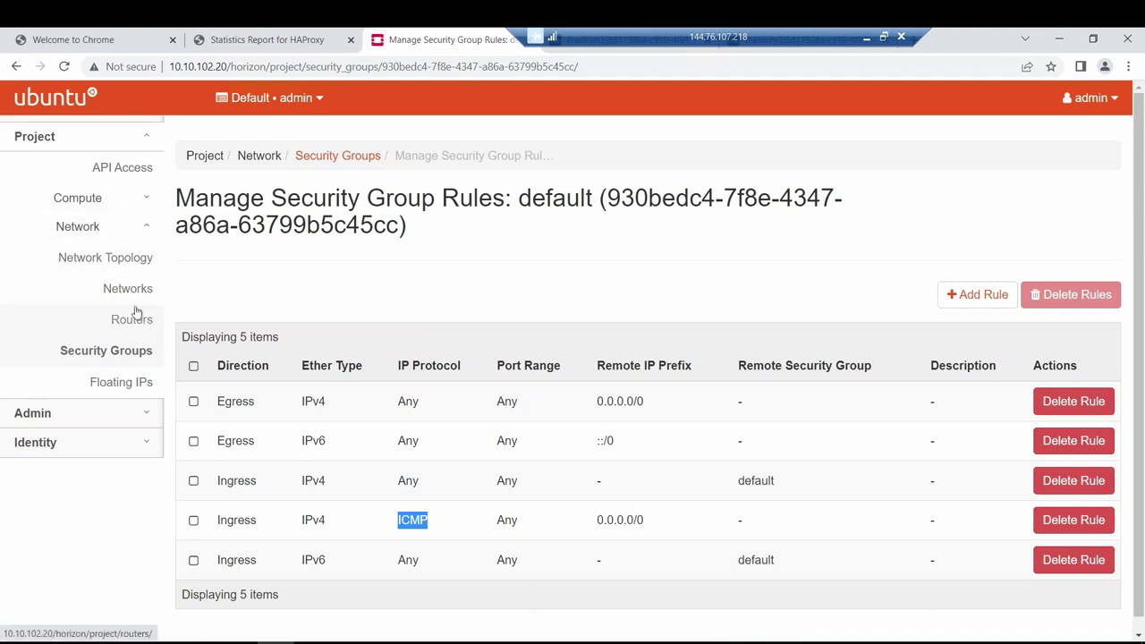
{"action": "left_click", "coordinate": [134, 198]}
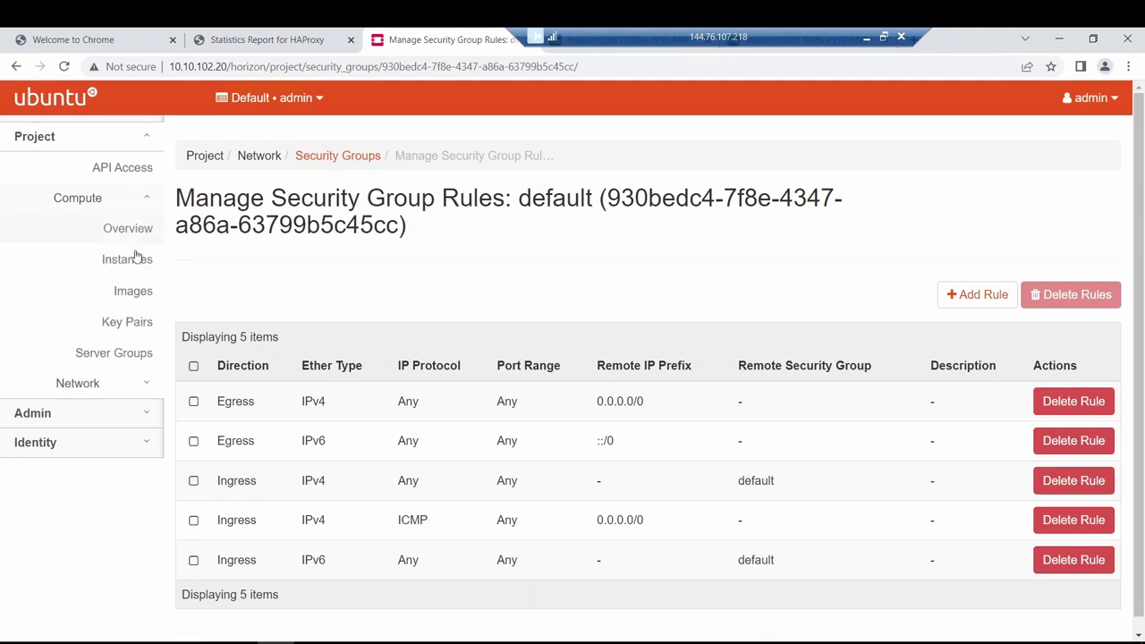
{"action": "left_click", "coordinate": [135, 259]}
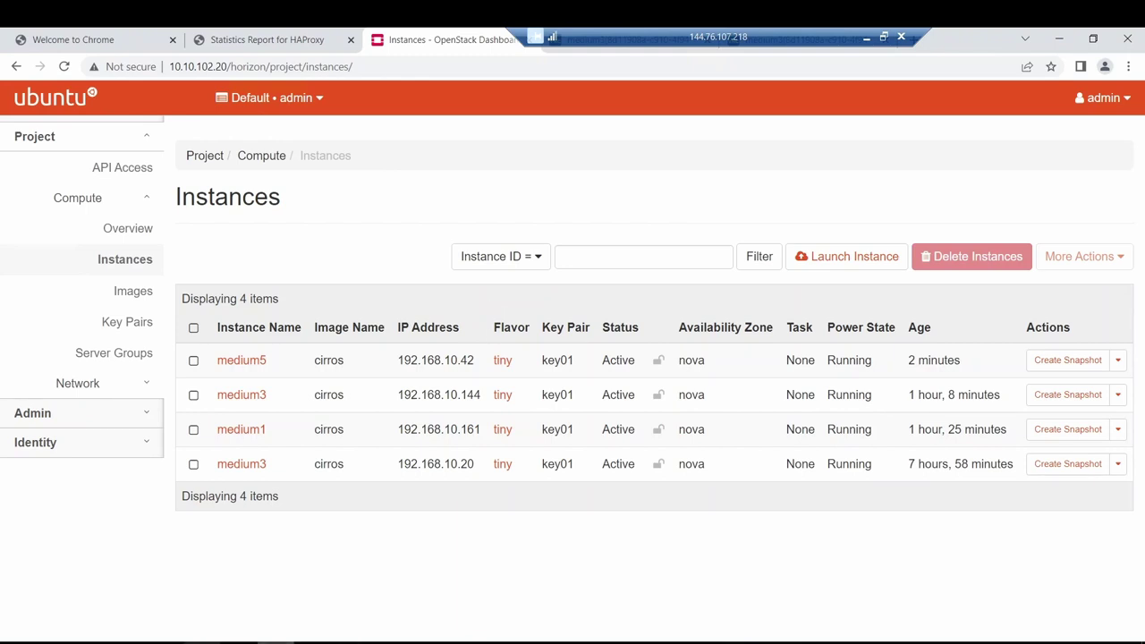
Switch to the controller02 PuTTY session and run openstack network agent list again.
{"action": "left_click", "coordinate": [224, 643]}
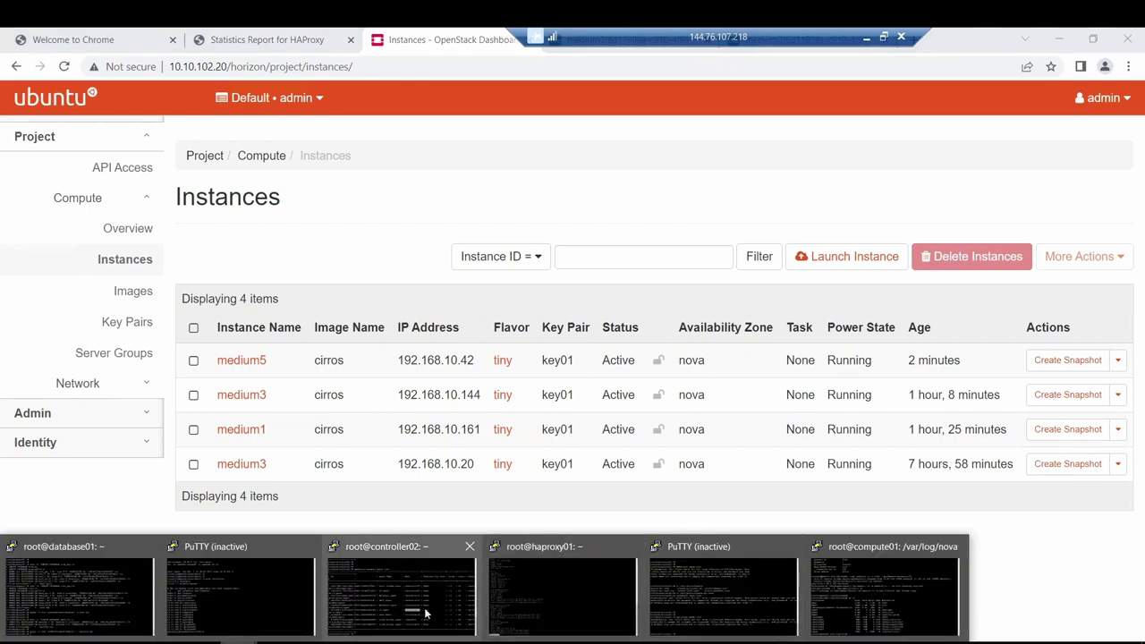
{"action": "left_click", "coordinate": [419, 612]}
{"action": "key", "text": "Up"}
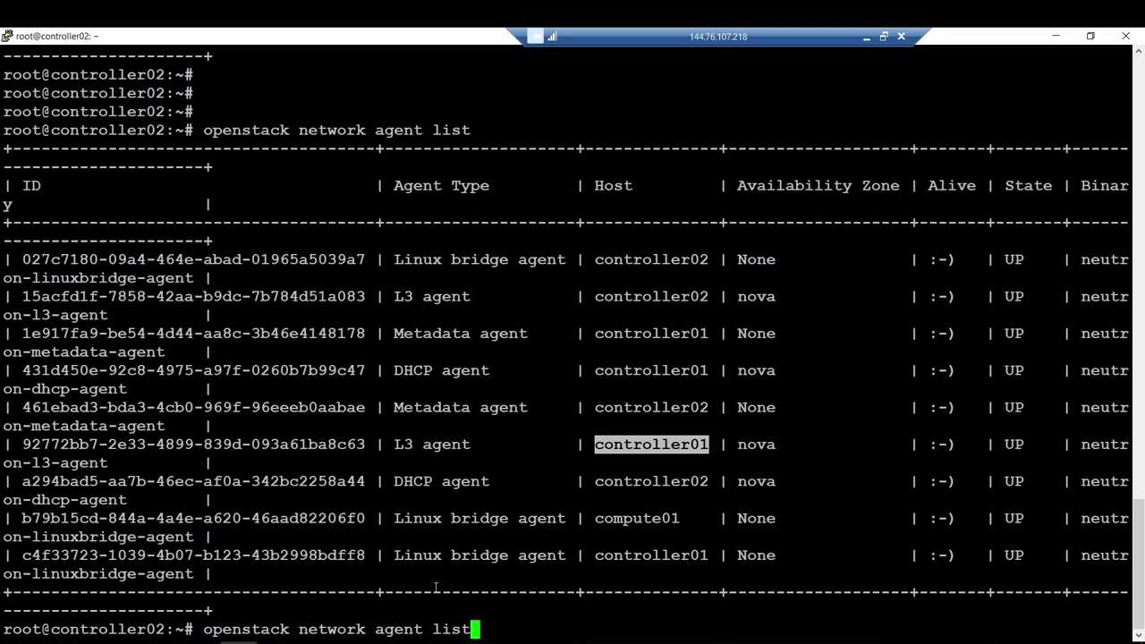
{"action": "key", "text": "Return"}
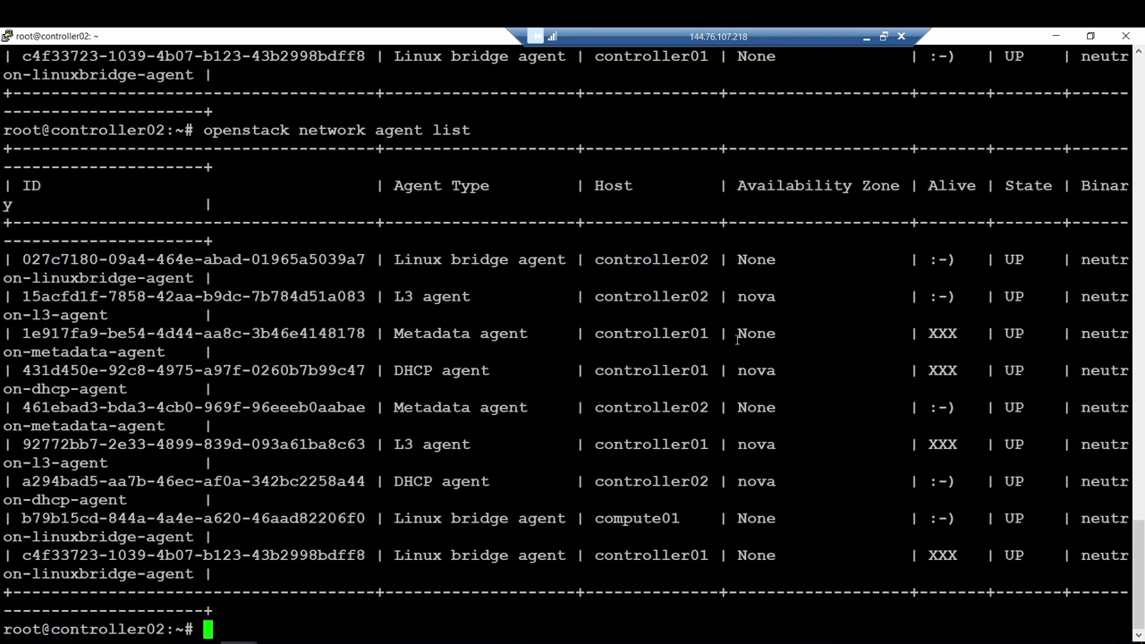
Examine the Alive status of the Metadata, DHCP, L3 and Linux bridge agents hosted on controller01.
{"action": "double_click", "coordinate": [672, 335]}
{"action": "double_click", "coordinate": [637, 369]}
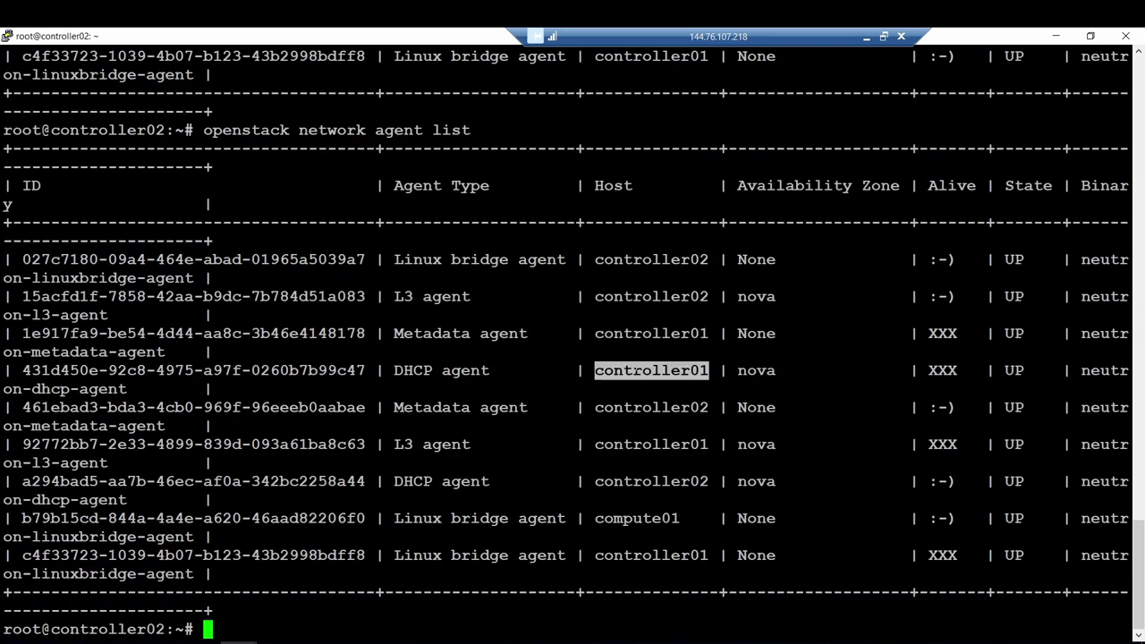
{"action": "double_click", "coordinate": [949, 334]}
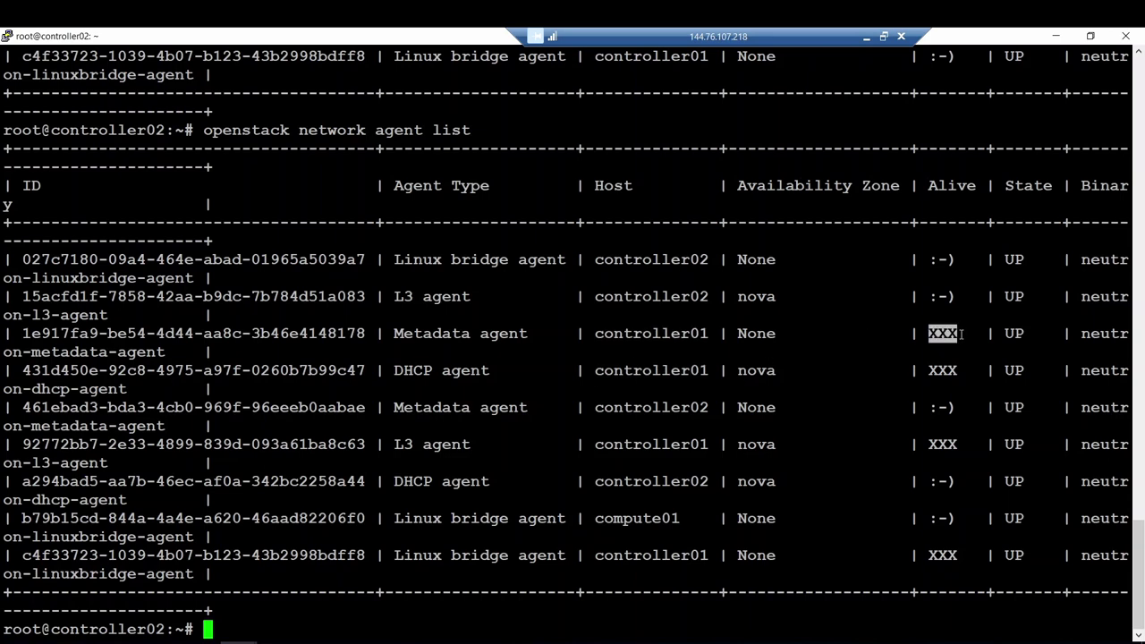
{"action": "double_click", "coordinate": [954, 187]}
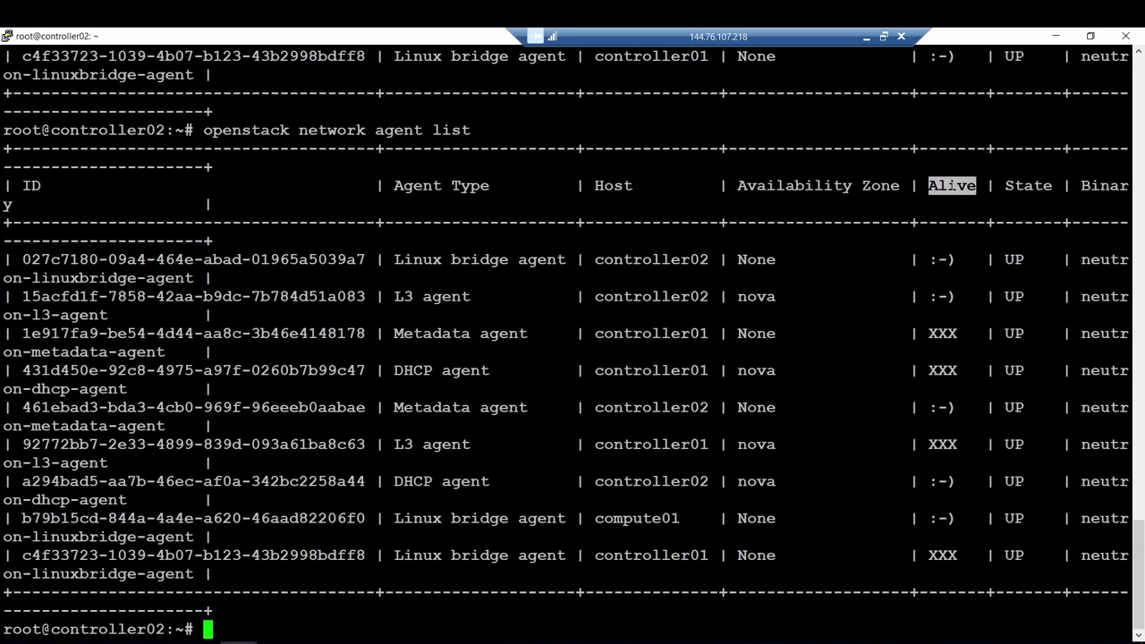
{"action": "double_click", "coordinate": [954, 374]}
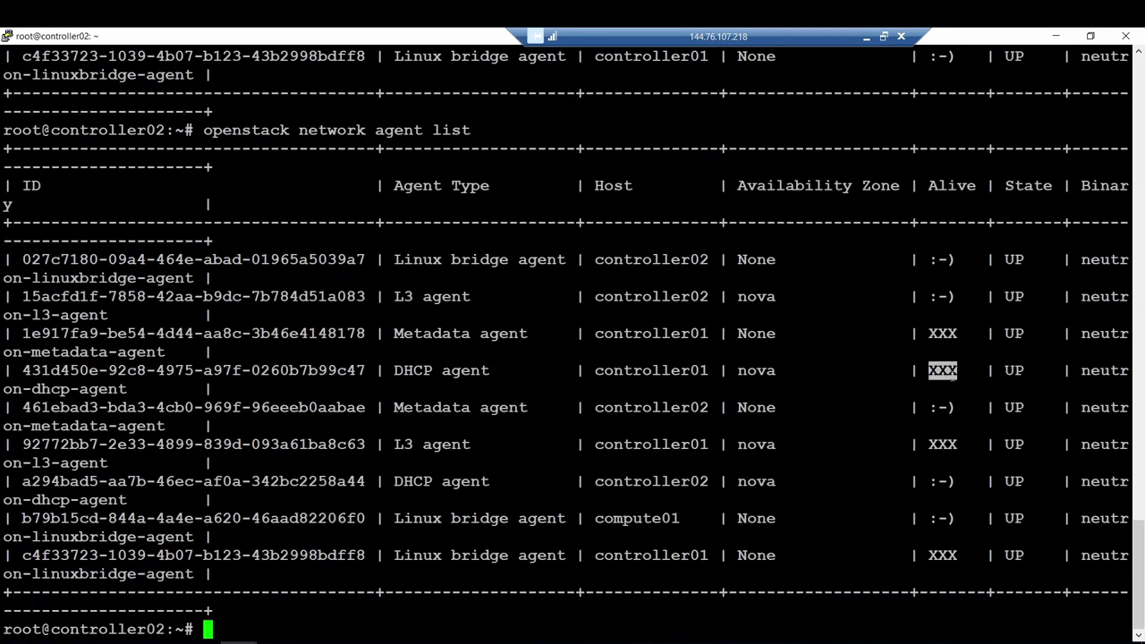
{"action": "double_click", "coordinate": [951, 447]}
{"action": "double_click", "coordinate": [944, 556]}
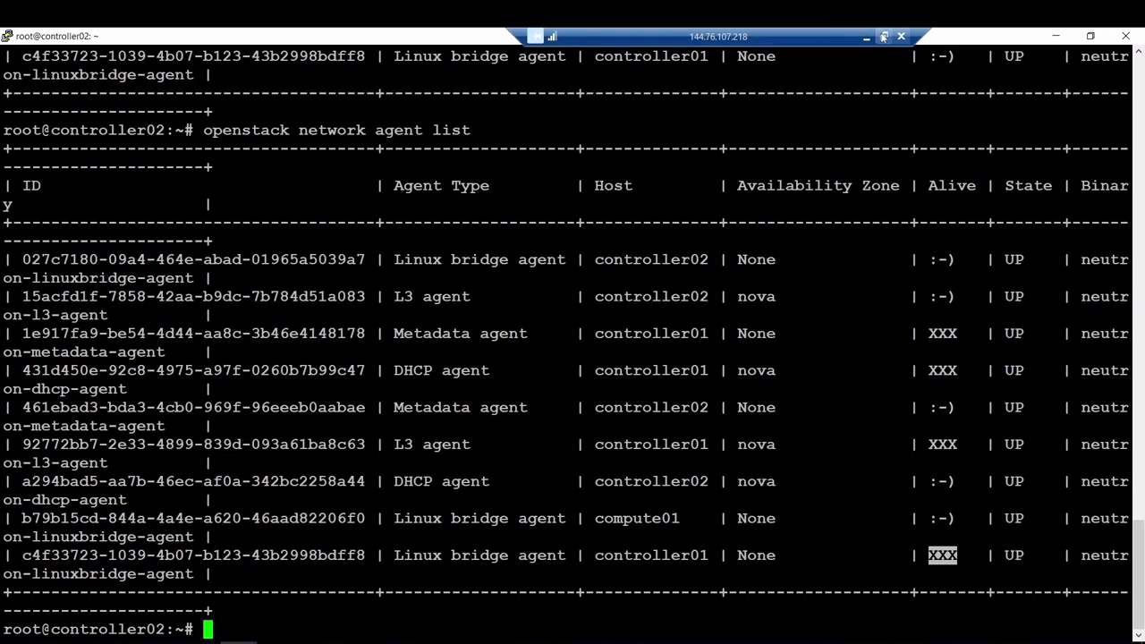
Switch to the ECI LABS portal, start CONTROLLER_UBUNTU20_1 and connect to its noVNC console.
{"action": "left_click", "coordinate": [866, 37]}
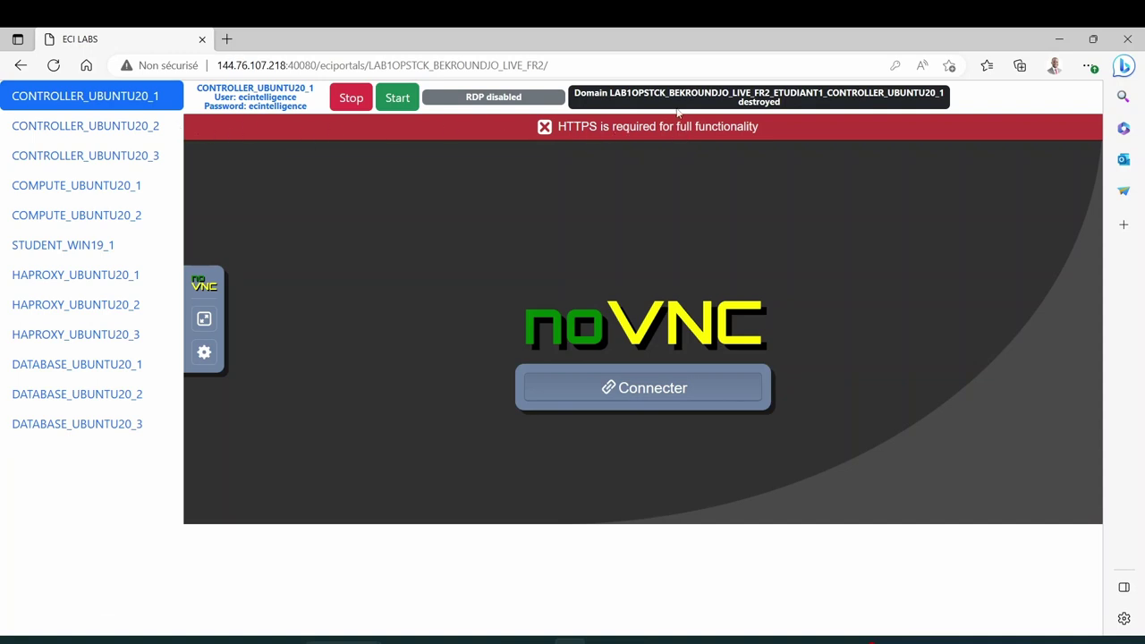
{"action": "left_click", "coordinate": [397, 99]}
{"action": "left_click", "coordinate": [667, 392]}
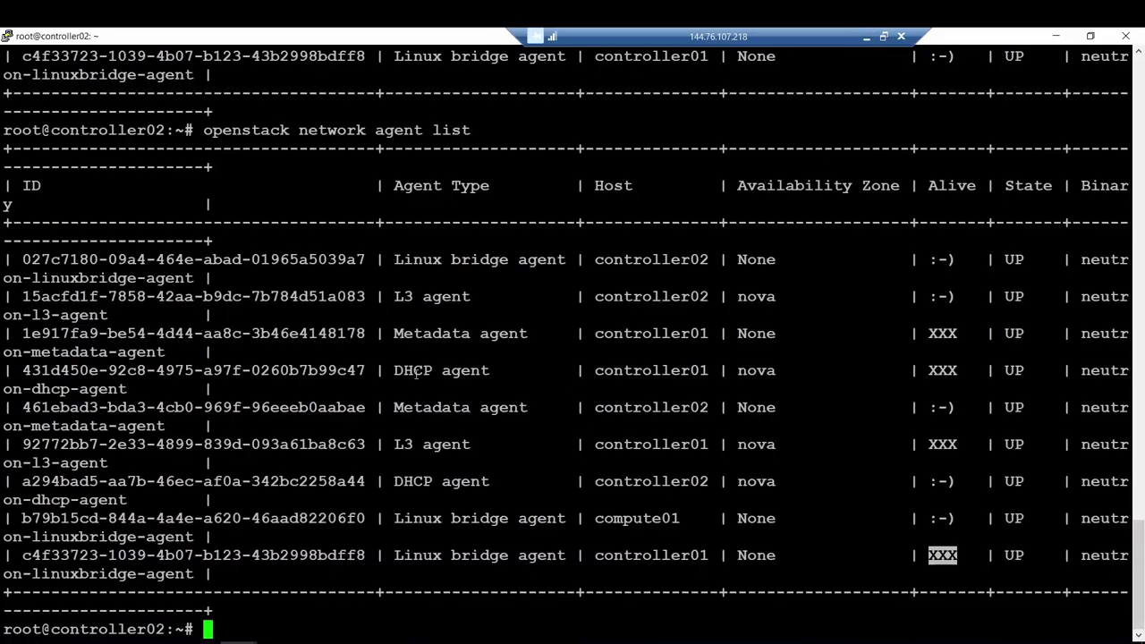
Switch back to the remote desktop's Chrome and reload the HAProxy statistics report to check the status of controller01.
{"action": "left_click", "coordinate": [205, 621]}
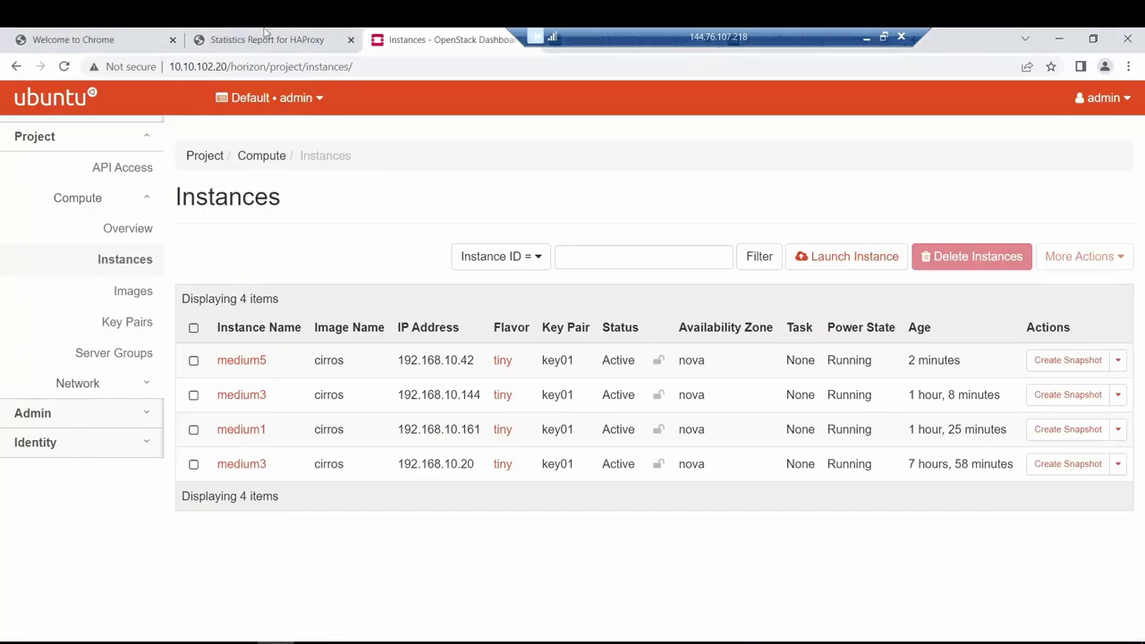
{"action": "left_click", "coordinate": [276, 40]}
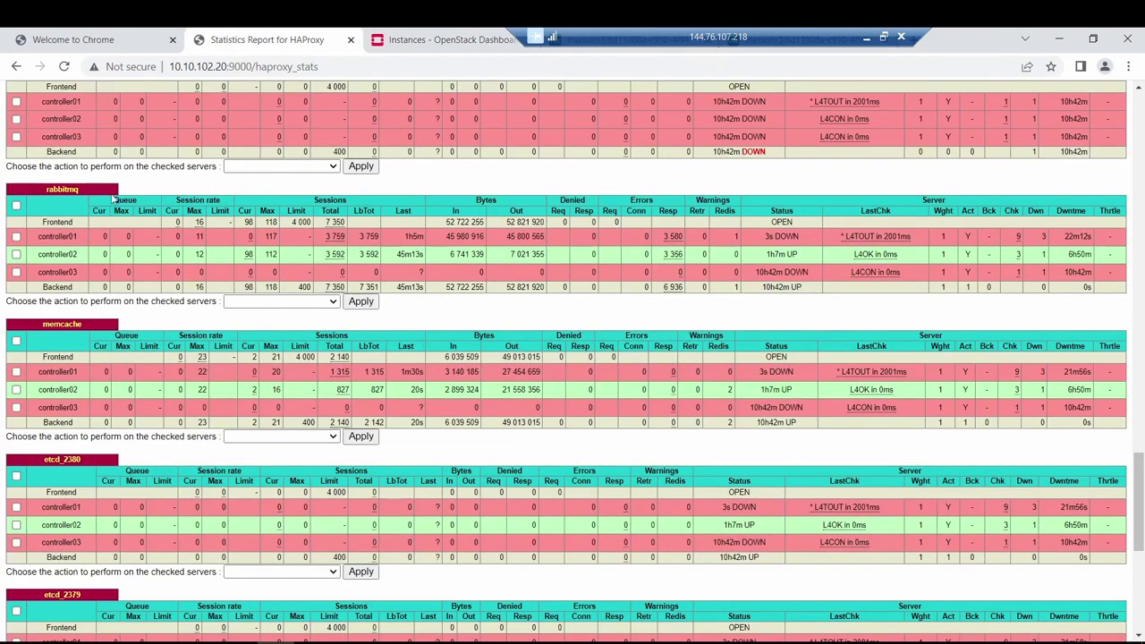
{"action": "left_click", "coordinate": [65, 66]}
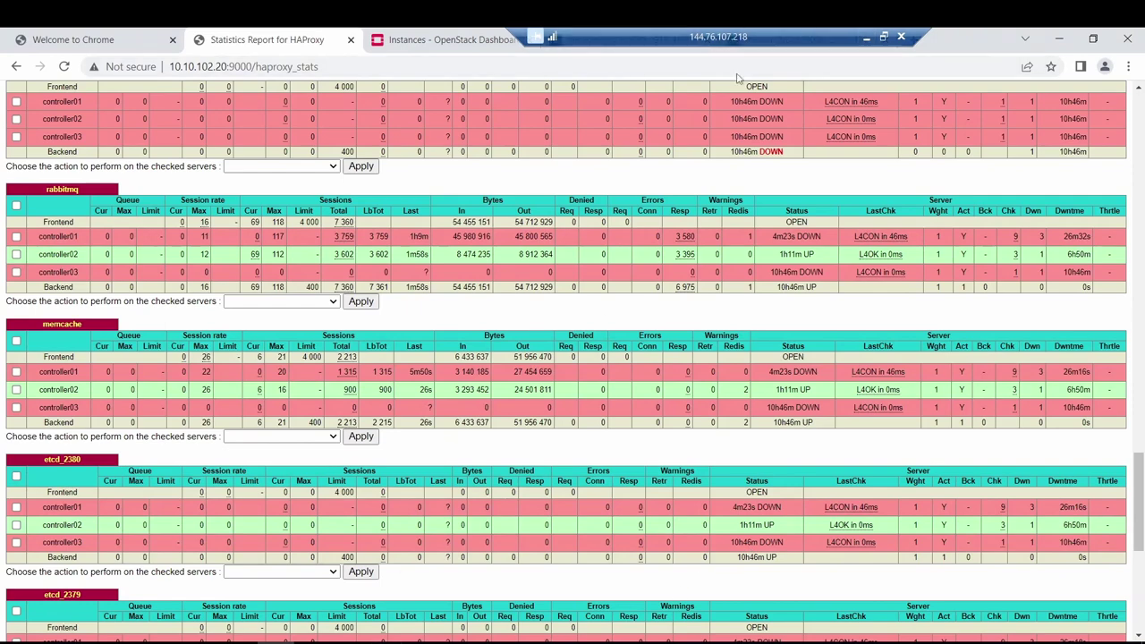
Switch to the ECI LABS portal and set the CONTROLLER_UBUNTU20_1 noVNC console's scaling mode to Mise à l'échelle locale.
{"action": "left_click", "coordinate": [864, 37]}
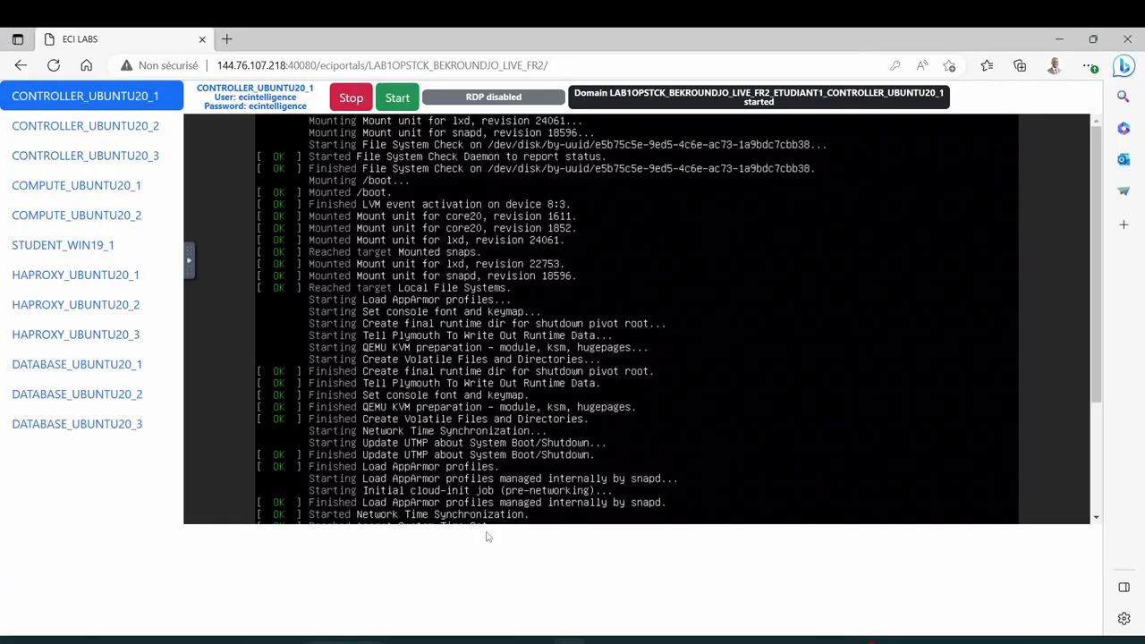
{"action": "left_click_drag", "start_coordinate": [1098, 292], "coordinate": [1092, 319]}
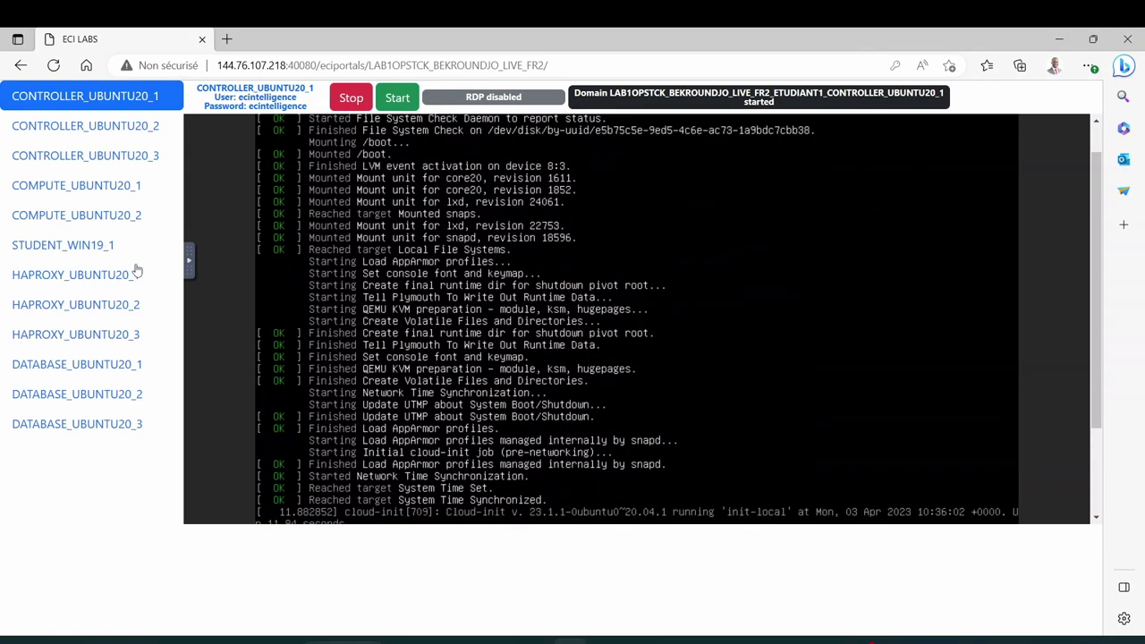
{"action": "left_click", "coordinate": [191, 263]}
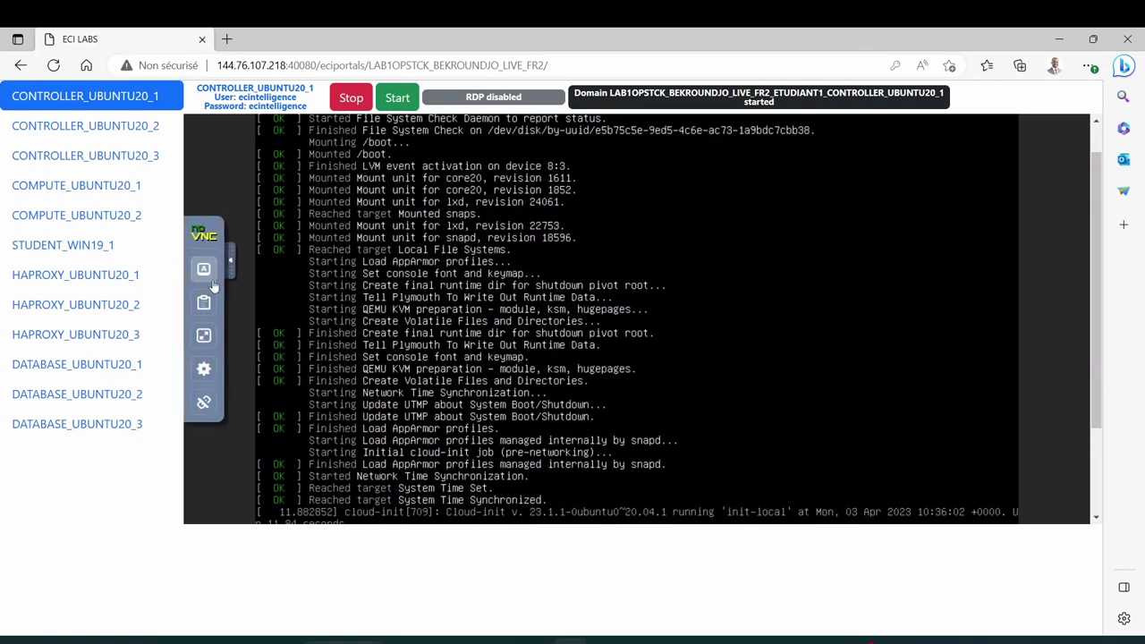
{"action": "left_click", "coordinate": [204, 369]}
{"action": "left_click", "coordinate": [327, 351]}
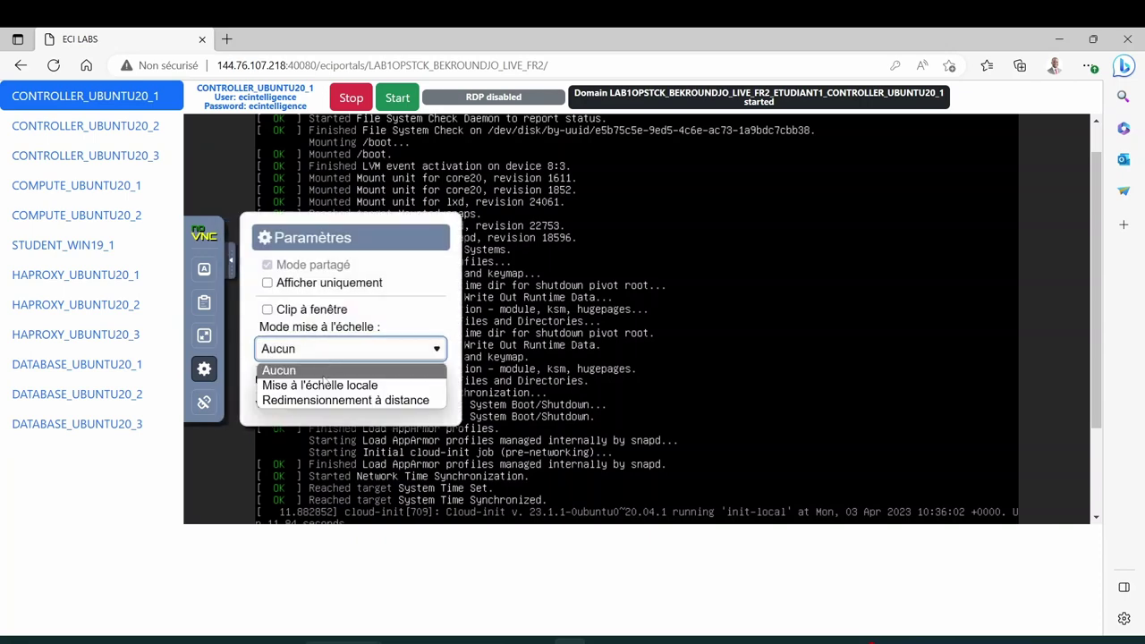
{"action": "left_click", "coordinate": [322, 385]}
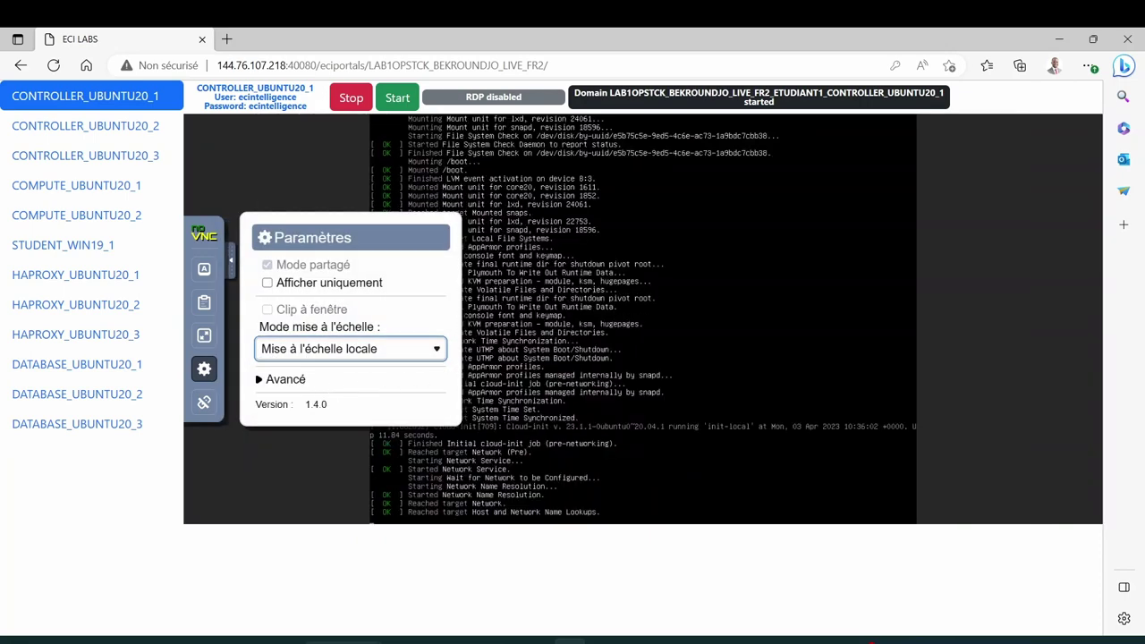
{"action": "left_click", "coordinate": [230, 263]}
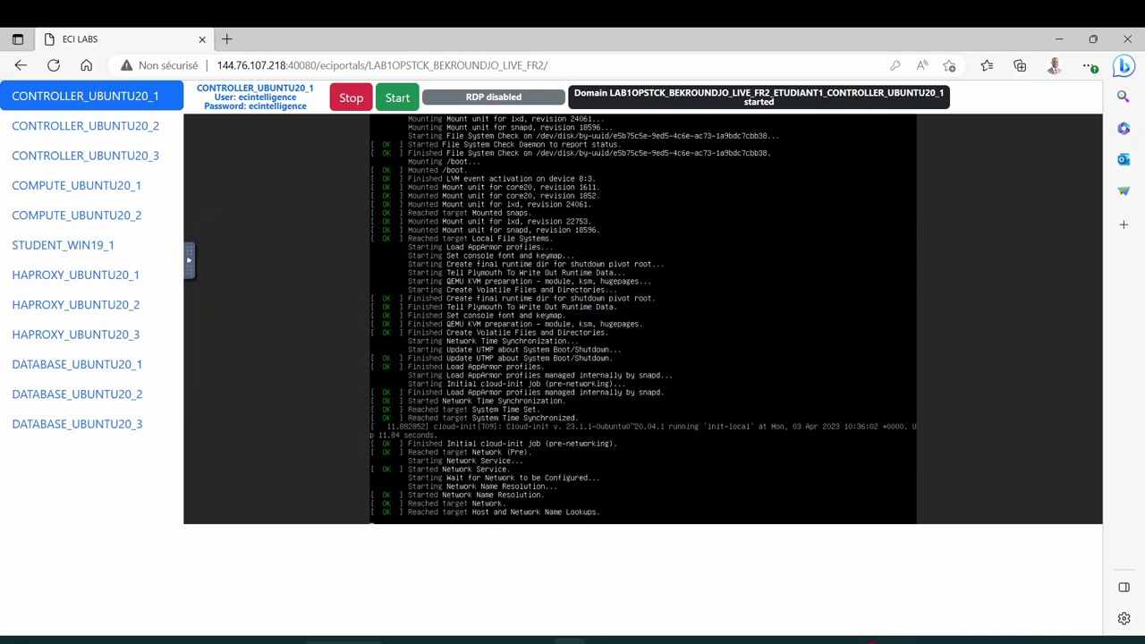
Switch back to the remote desktop's Command Prompt, stop the running ping and rerun ping 192.168.10.42 -t.
{"action": "mouse_move", "coordinate": [865, 641]}
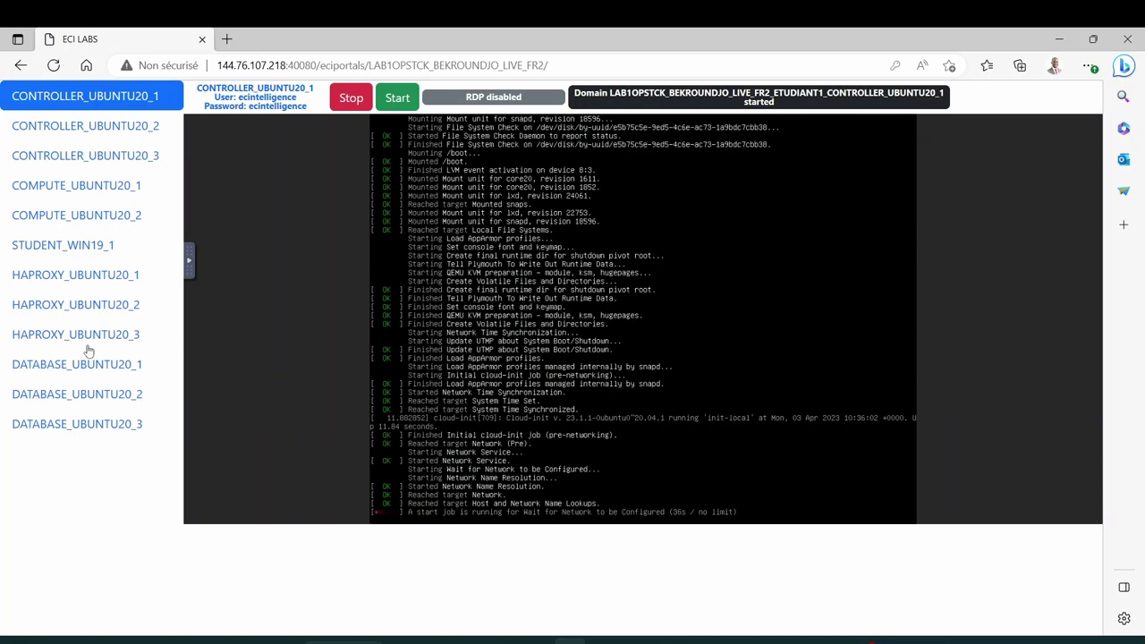
{"action": "left_click", "coordinate": [817, 643]}
{"action": "left_click", "coordinate": [276, 643]}
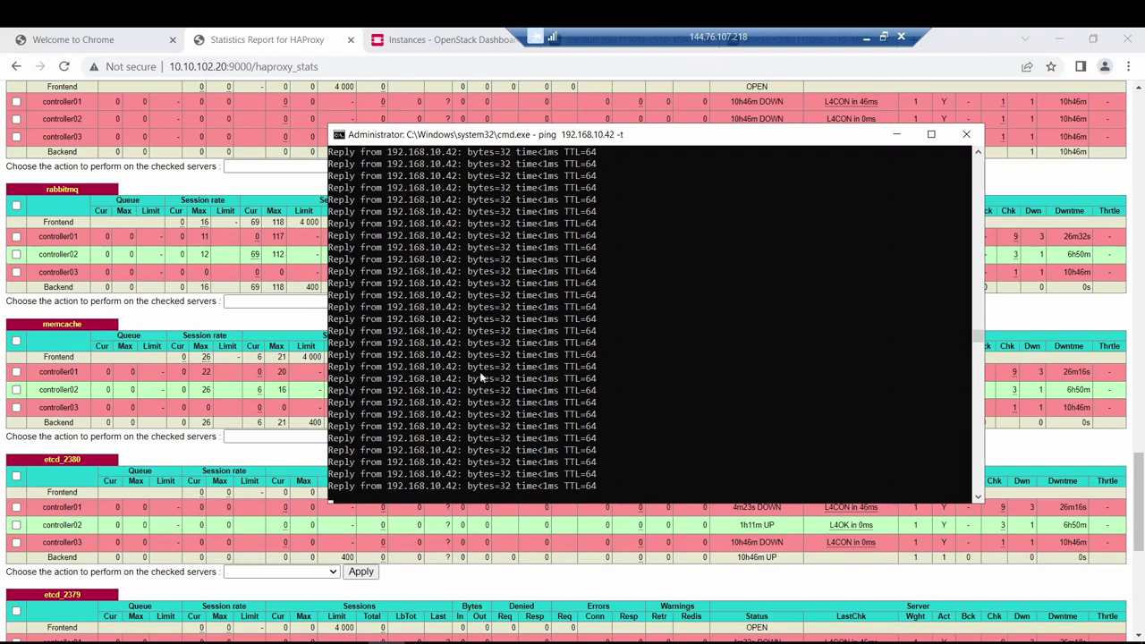
{"action": "key", "text": "ctrl+c"}
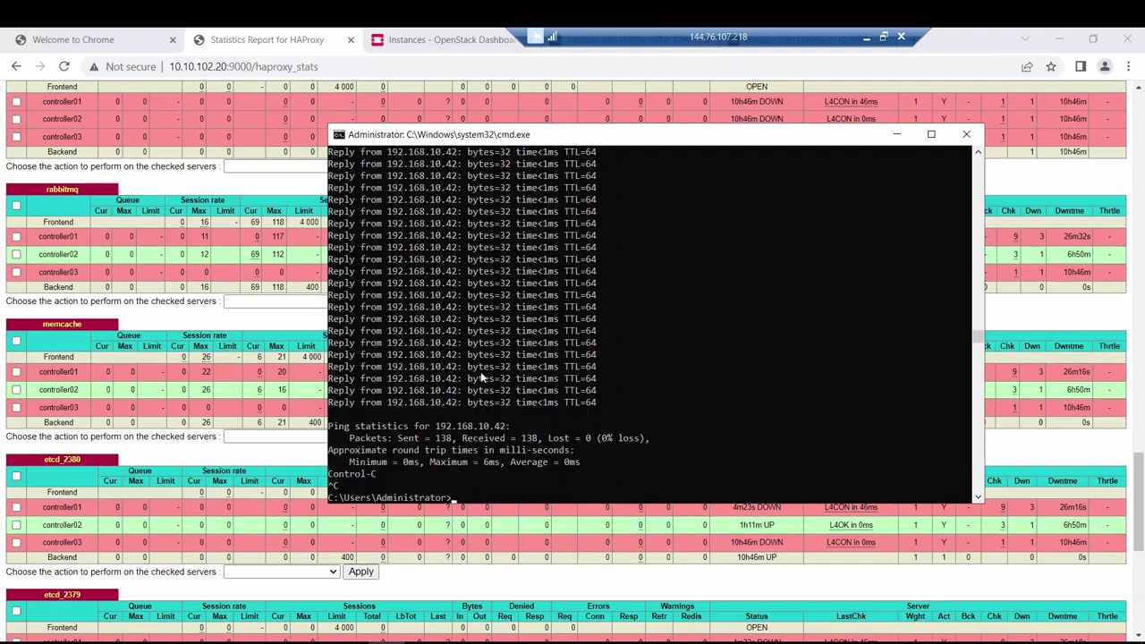
{"action": "key", "text": "Up"}
{"action": "key", "text": "Return"}
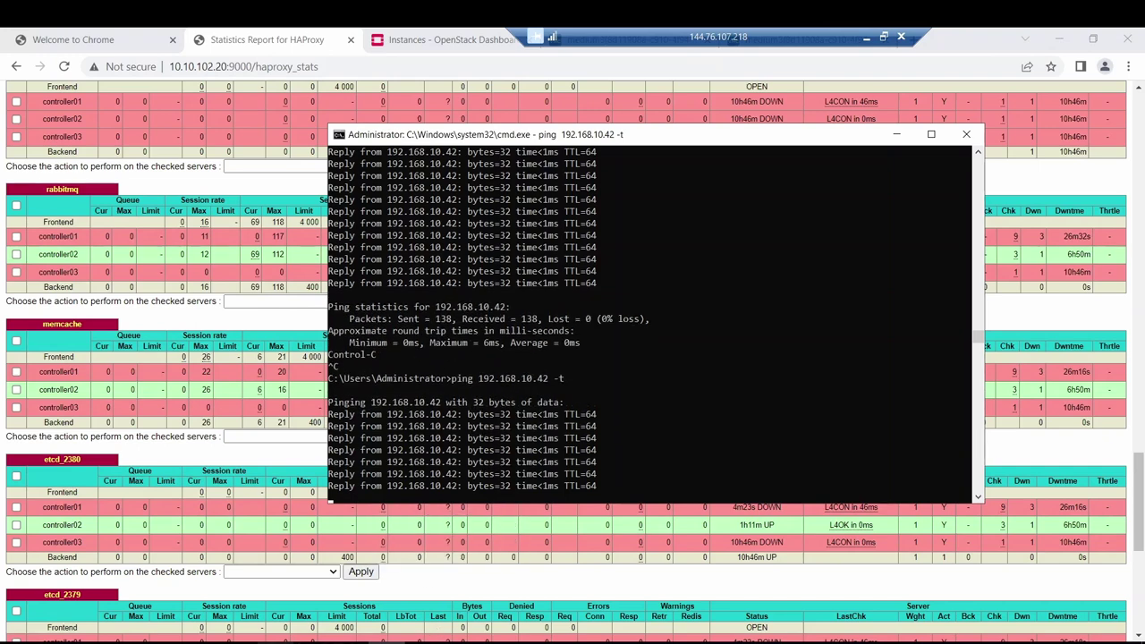
Switch to the OpenStack dashboard in Chrome and check its Instances, Images and Server Groups pages.
{"action": "left_click", "coordinate": [413, 39]}
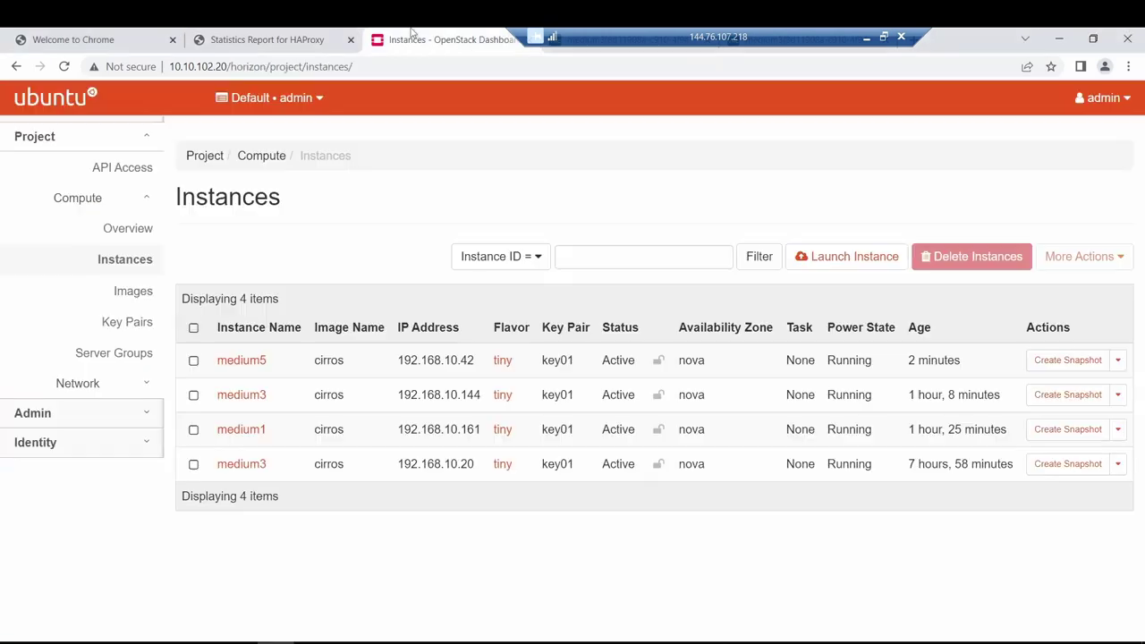
{"action": "left_click", "coordinate": [130, 292]}
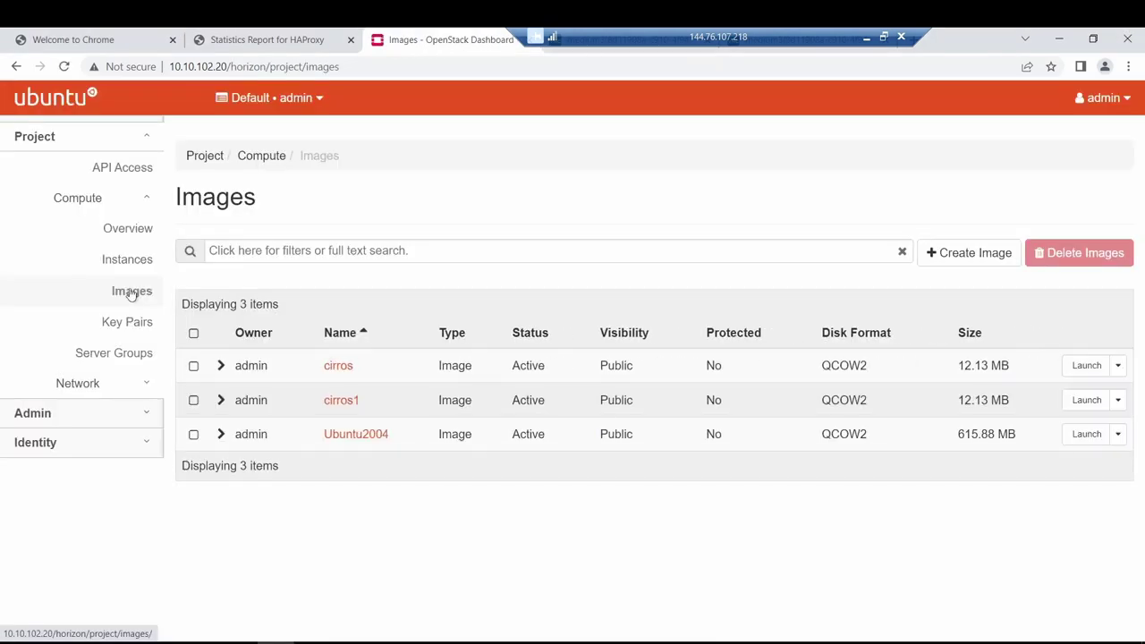
{"action": "left_click", "coordinate": [117, 360]}
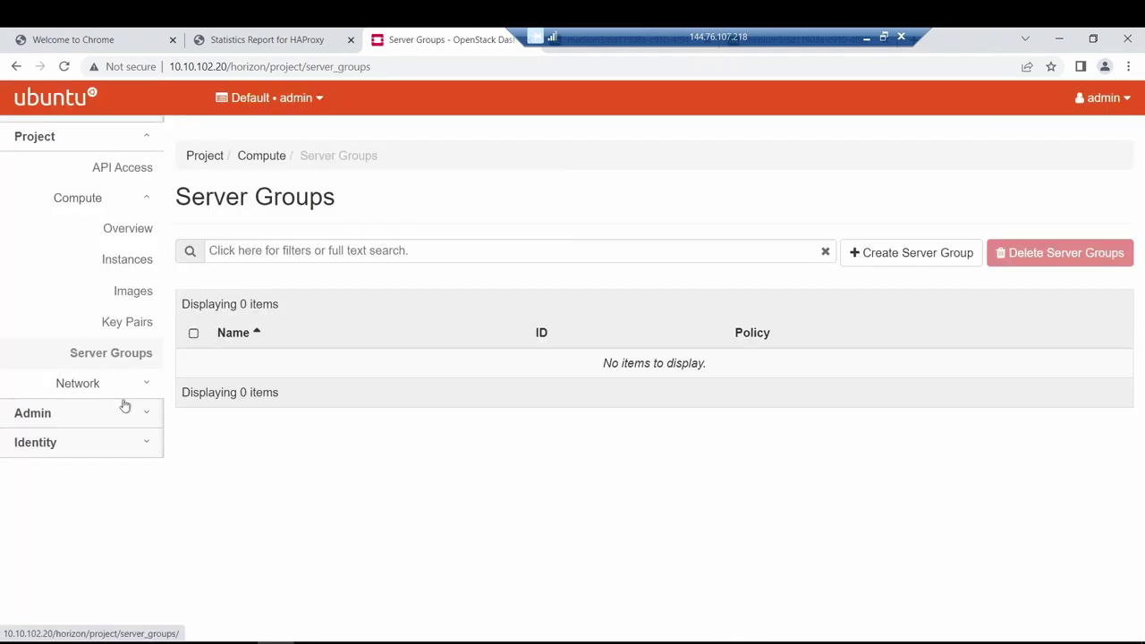
Open the project's Network Topology, inspect the instances attached to the public network, and view the topology as a graph.
{"action": "left_click", "coordinate": [120, 391]}
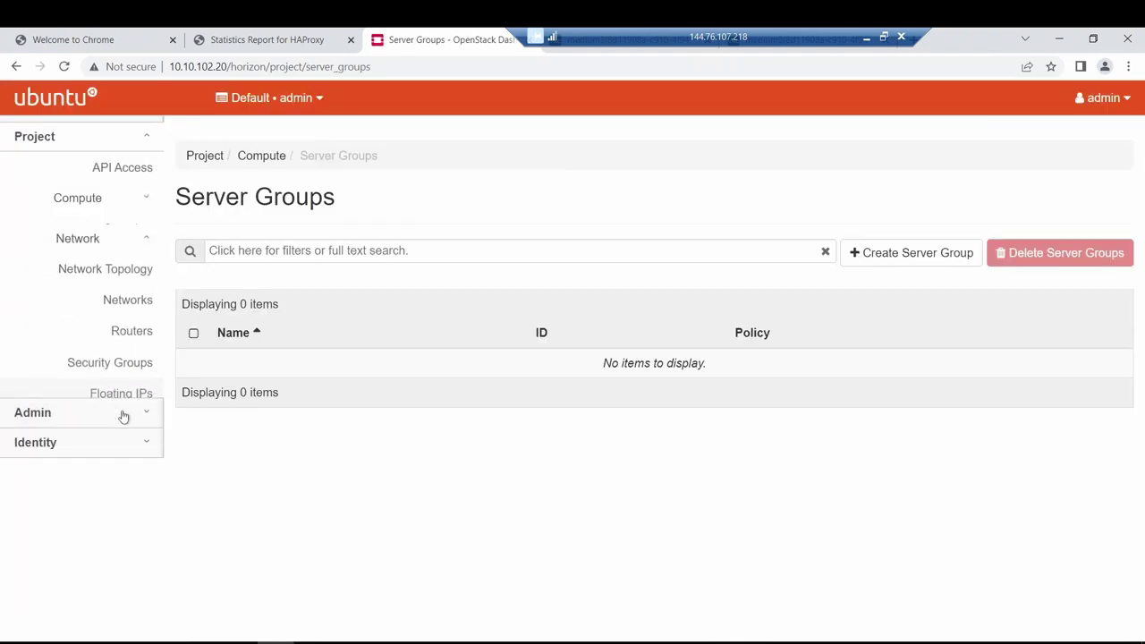
{"action": "left_click", "coordinate": [134, 259]}
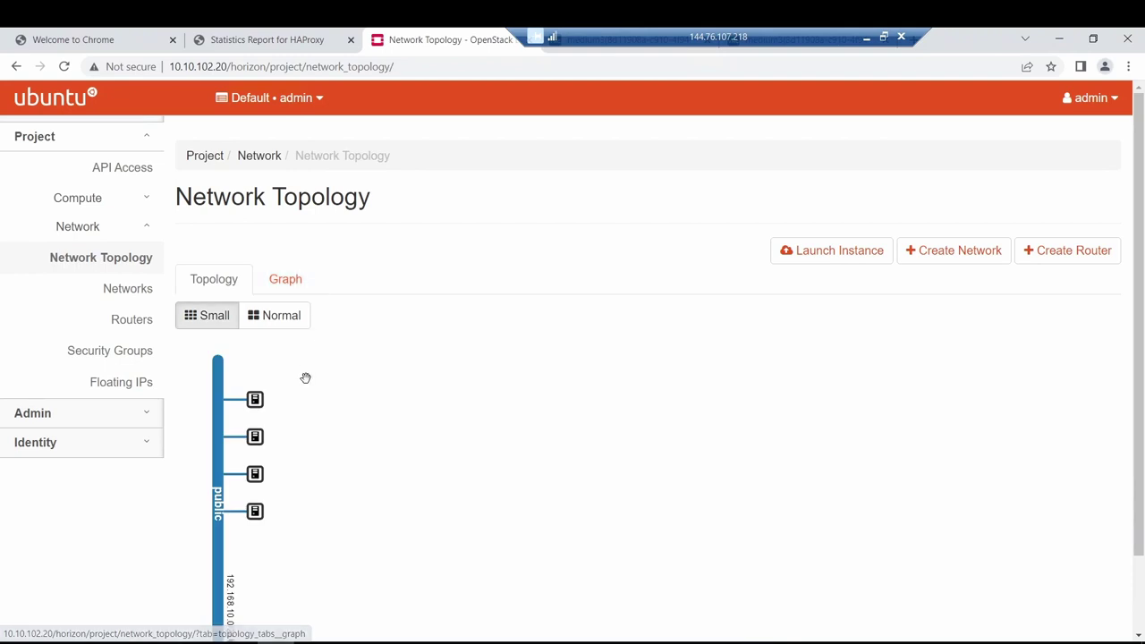
{"action": "left_click", "coordinate": [255, 399]}
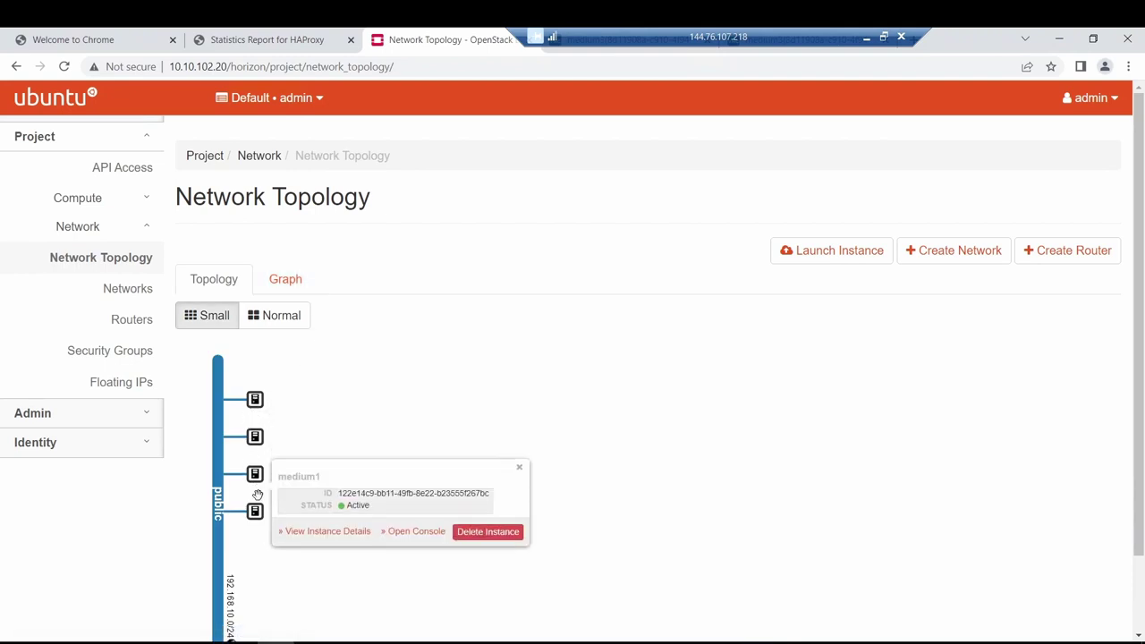
{"action": "mouse_move", "coordinate": [255, 511]}
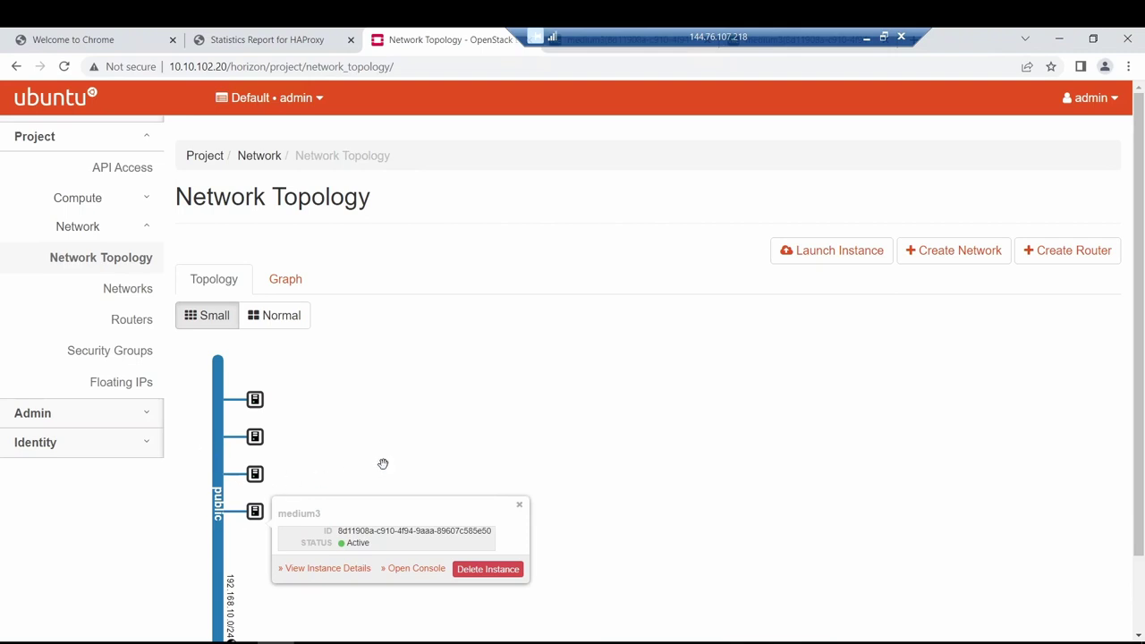
{"action": "left_click", "coordinate": [287, 282]}
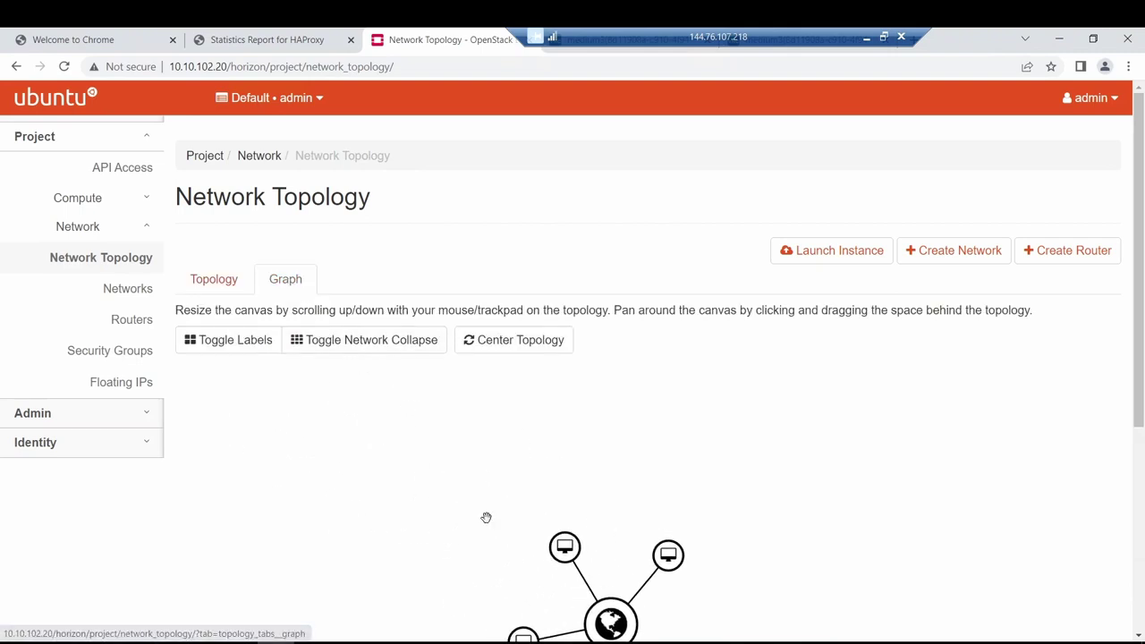
{"action": "left_click_drag", "start_coordinate": [1142, 309], "coordinate": [1143, 402]}
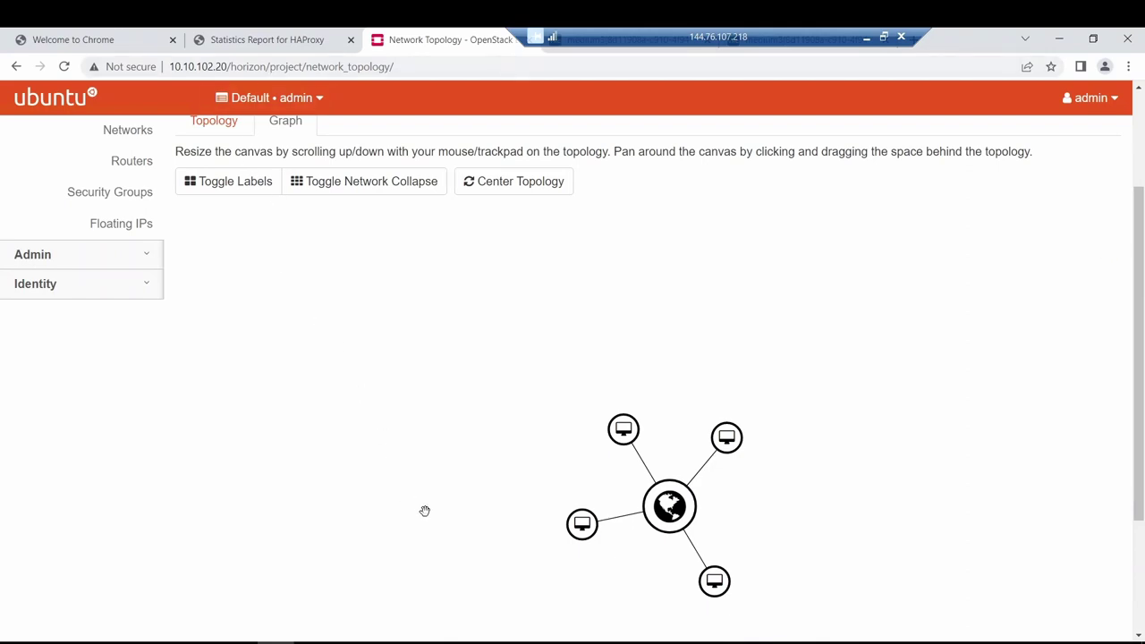
Reload the HAProxy statistics report repeatedly to monitor controller01's status in the rabbitmq, memcache and etcd backends.
{"action": "left_click", "coordinate": [270, 38]}
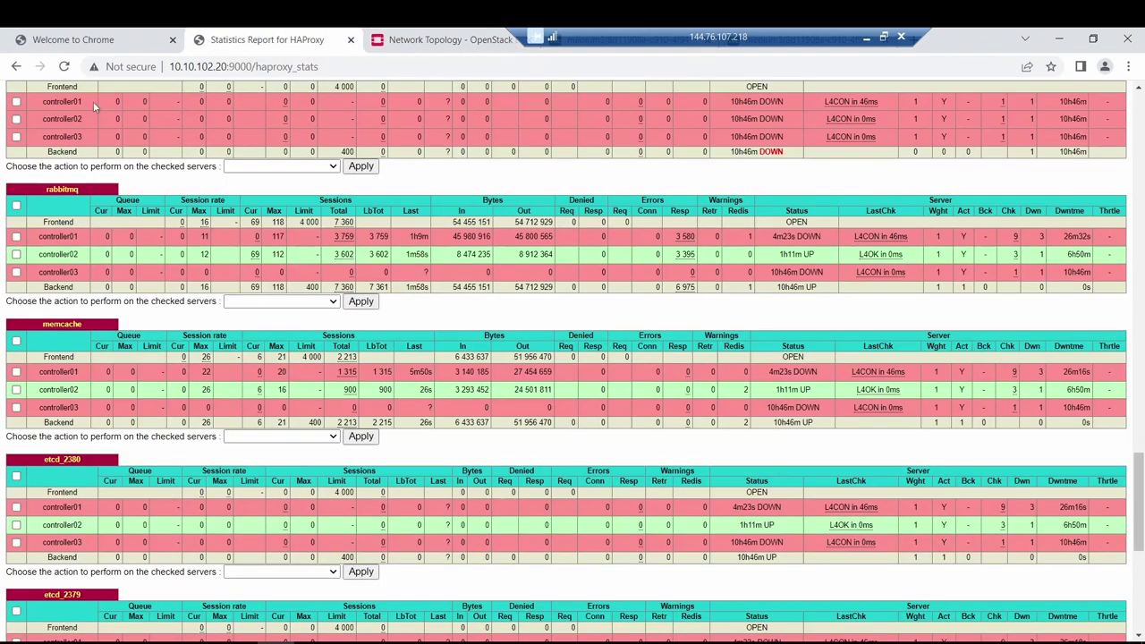
{"action": "left_click", "coordinate": [64, 67]}
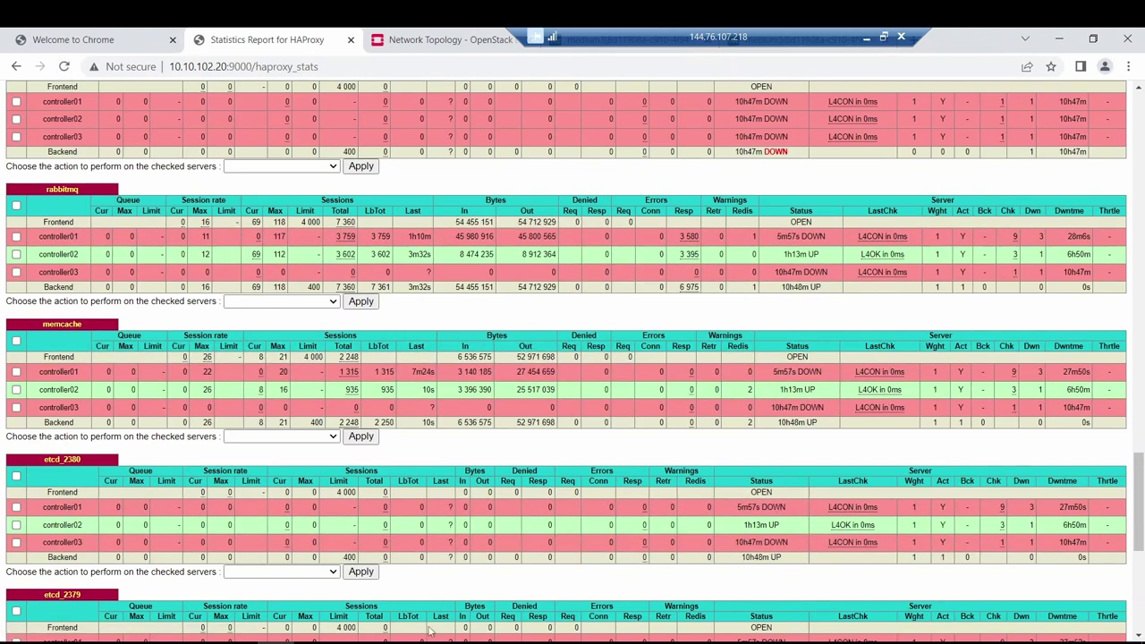
{"action": "left_click", "coordinate": [867, 36]}
{"action": "left_click", "coordinate": [66, 67]}
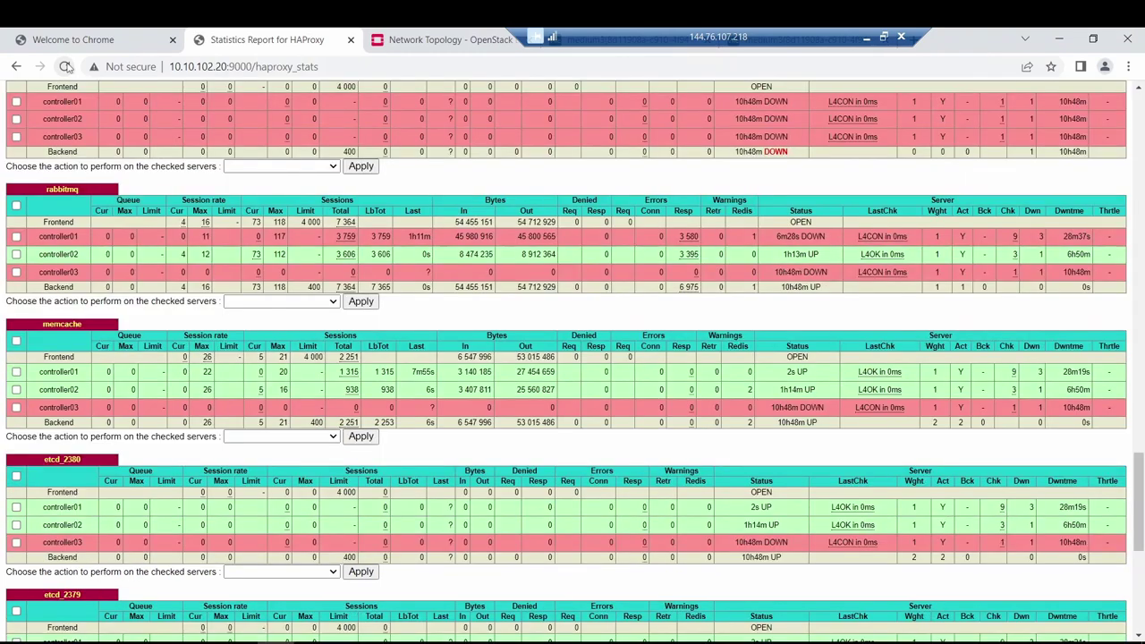
{"action": "left_click", "coordinate": [66, 67]}
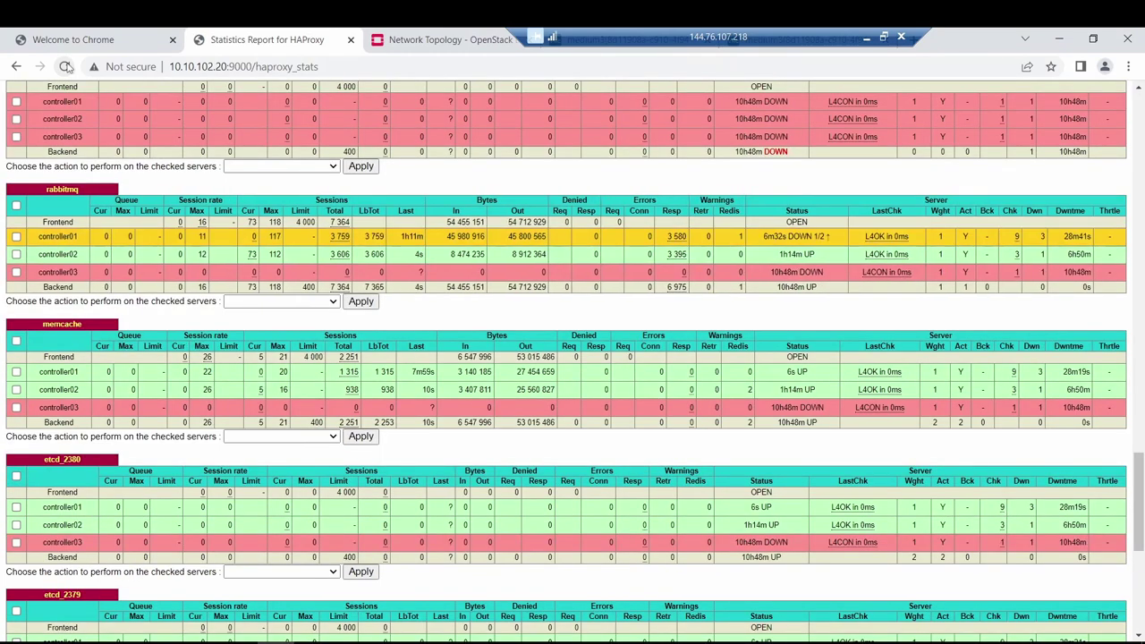
{"action": "left_click", "coordinate": [66, 67]}
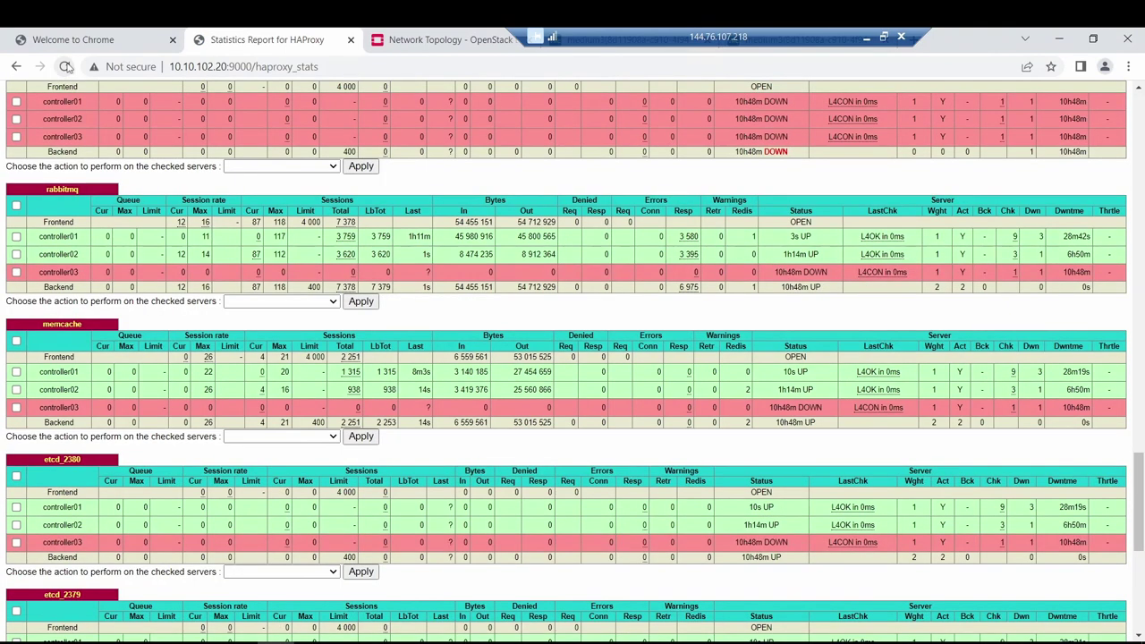
{"action": "left_click", "coordinate": [65, 68]}
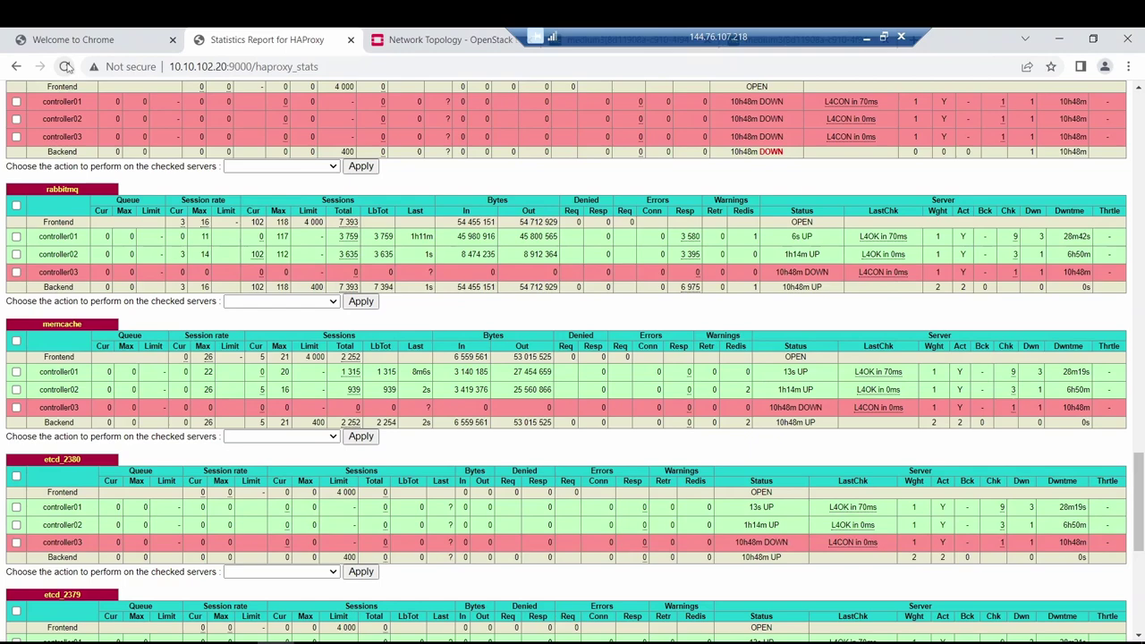
{"action": "left_click", "coordinate": [65, 67]}
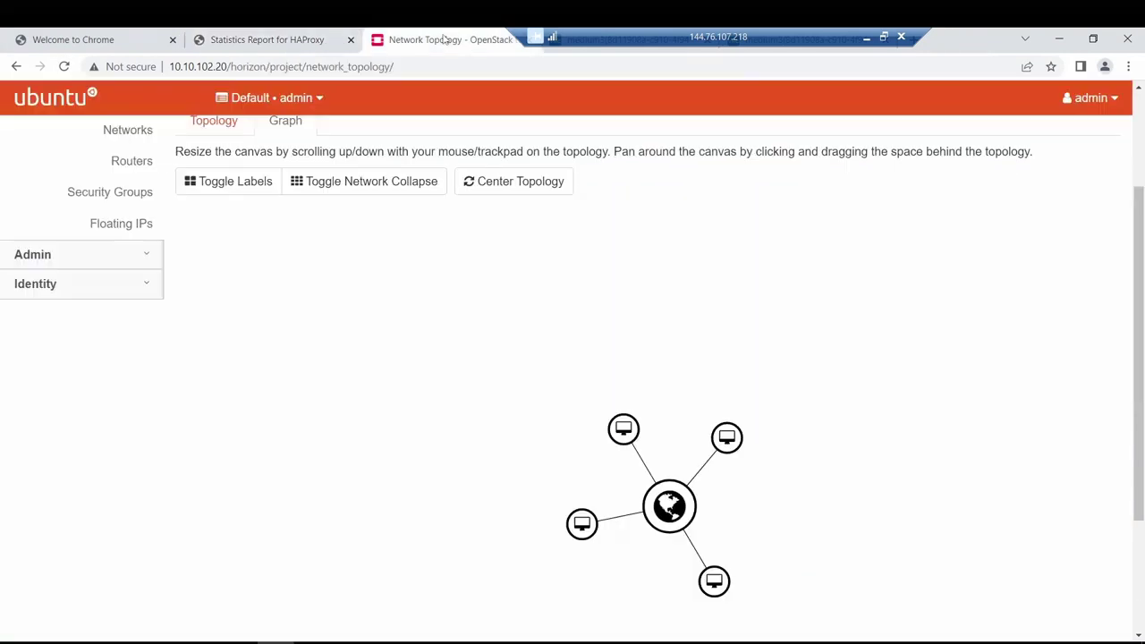
Return to the OpenStack dashboard and view the project's compute Overview and Instances list.
{"action": "left_click", "coordinate": [446, 39]}
{"action": "left_click", "coordinate": [59, 104]}
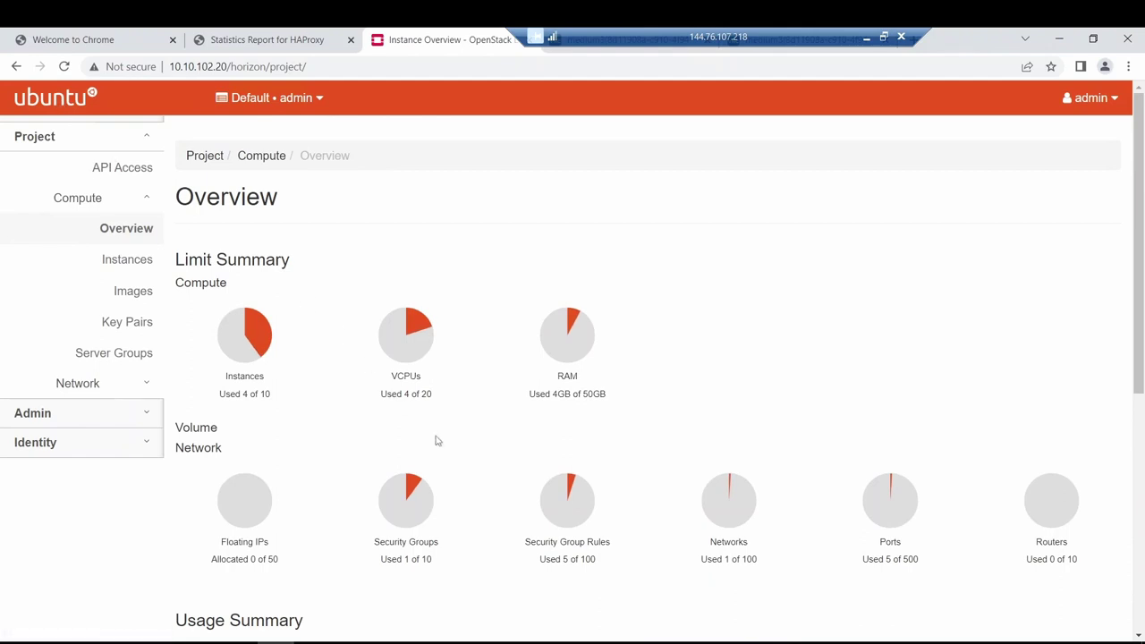
{"action": "left_click", "coordinate": [129, 262]}
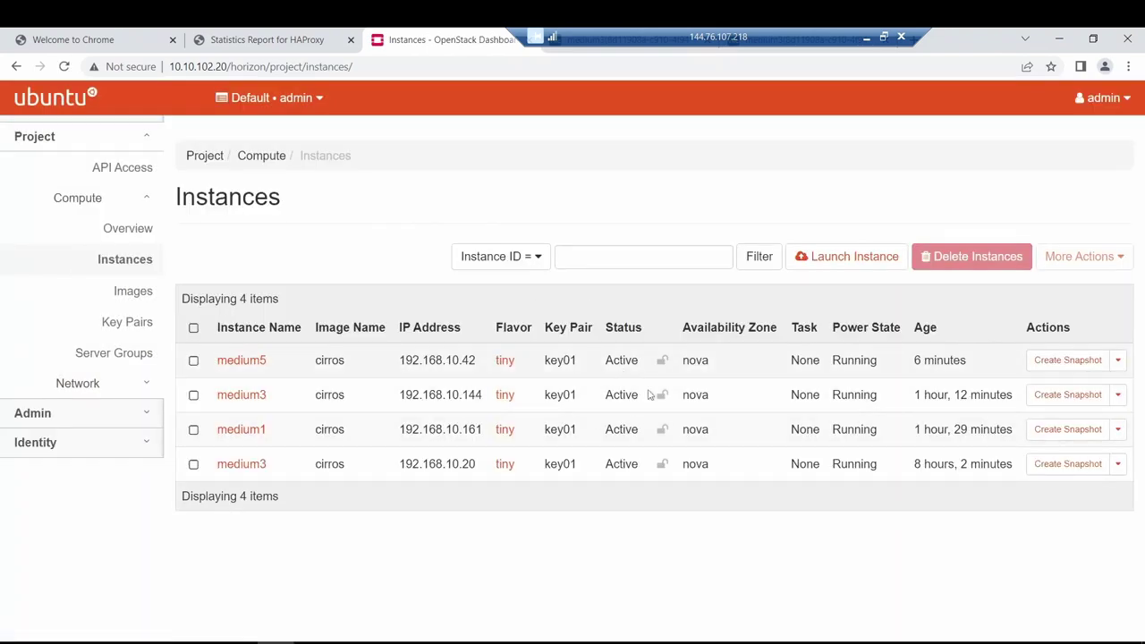
Bring up the Command Prompt, stop the ping to medium5 and start ping 192.168.10.42 -t again.
{"action": "left_click", "coordinate": [387, 641]}
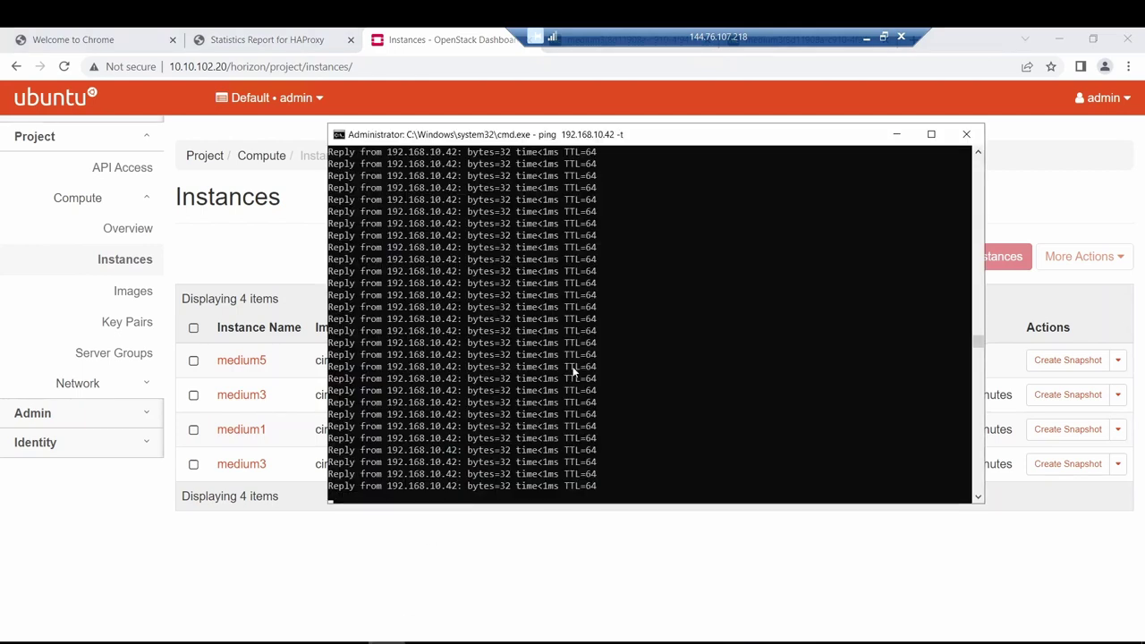
{"action": "key", "text": "ctrl+c"}
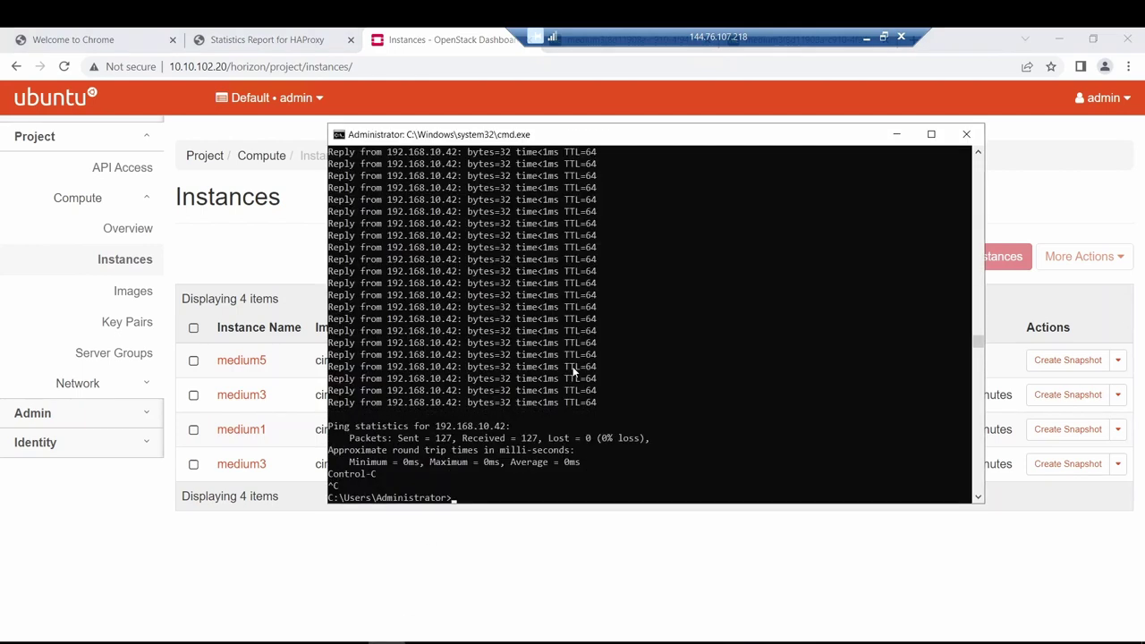
{"action": "key", "text": "Up"}
{"action": "key", "text": "Return"}
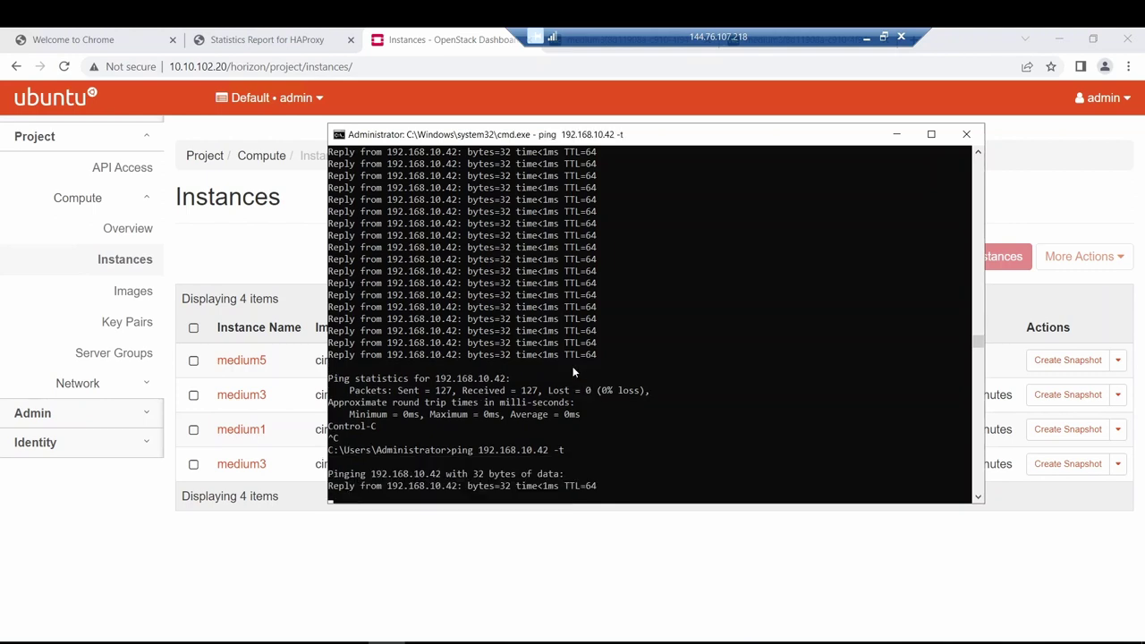
Switch to the controller02 PuTTY session and rerun openstack network agent list to check the controller01 agents.
{"action": "left_click", "coordinate": [331, 555]}
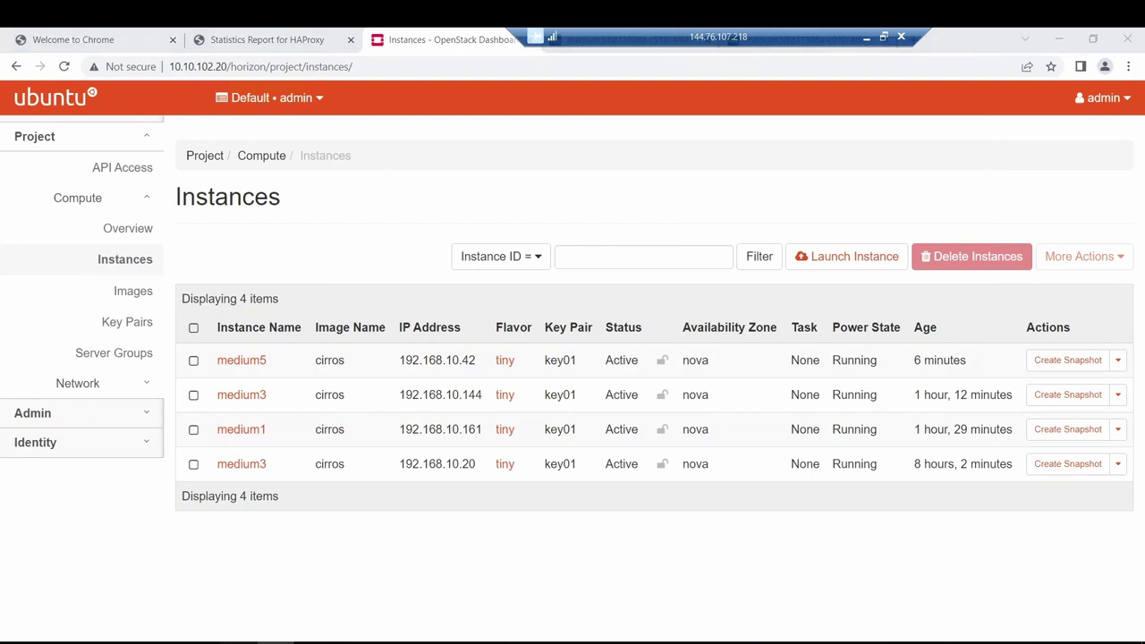
{"action": "mouse_move", "coordinate": [559, 595]}
{"action": "left_click", "coordinate": [423, 605]}
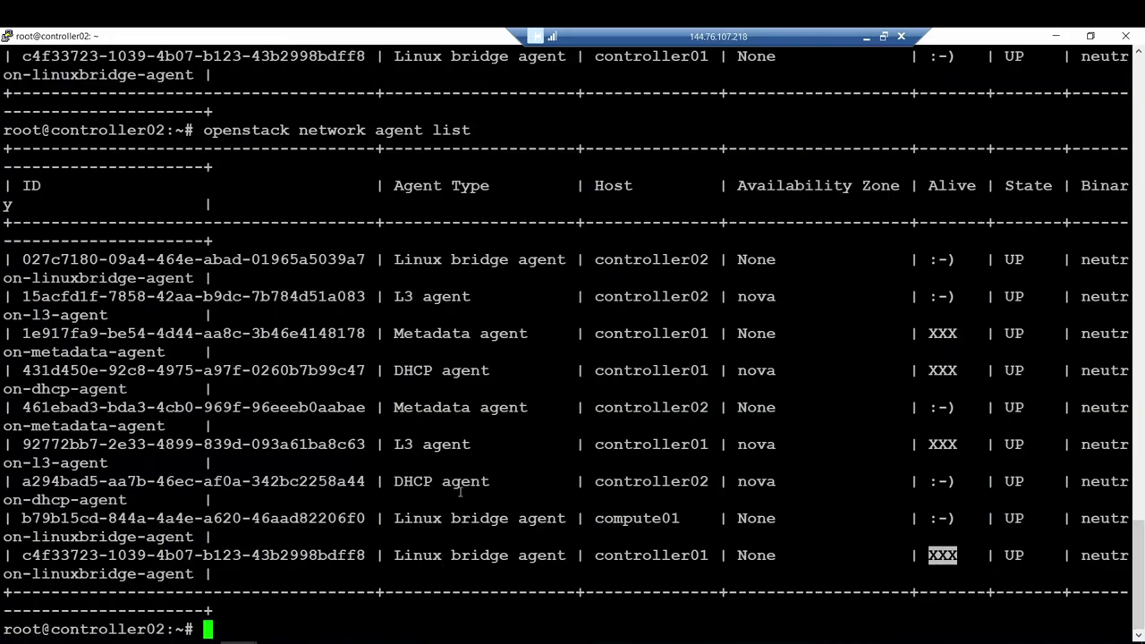
{"action": "key", "text": "Up"}
{"action": "key", "text": "Return"}
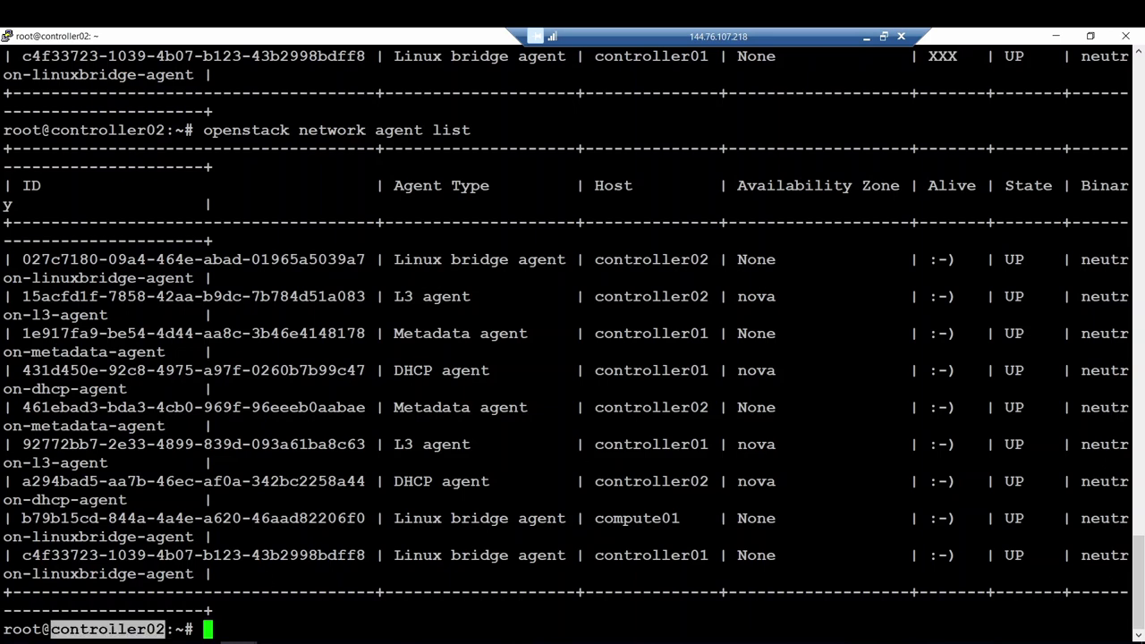
{"action": "mouse_move", "coordinate": [229, 640]}
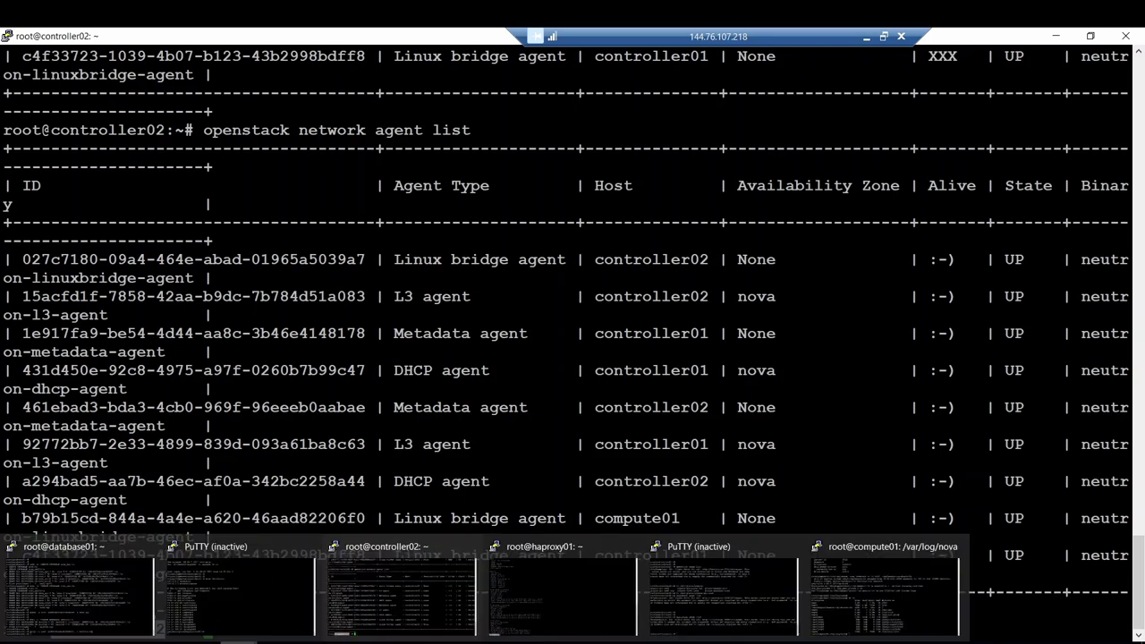
Restart the inactive PuTTY session to controller01 and log in with the same account name and its password.
{"action": "left_click", "coordinate": [270, 616]}
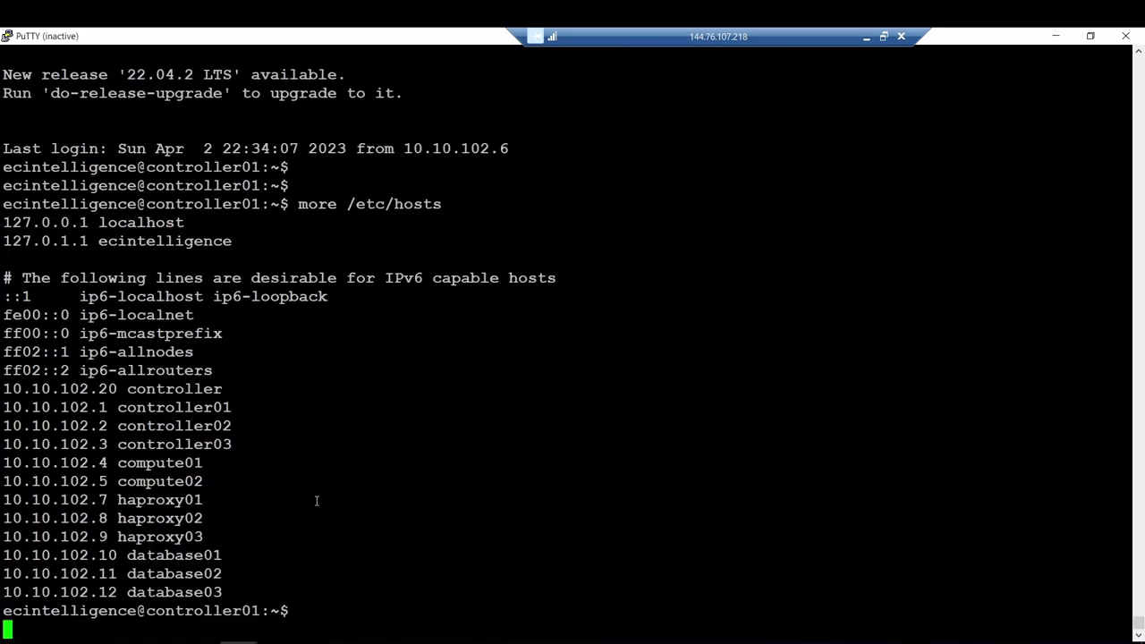
{"action": "right_click", "coordinate": [257, 36]}
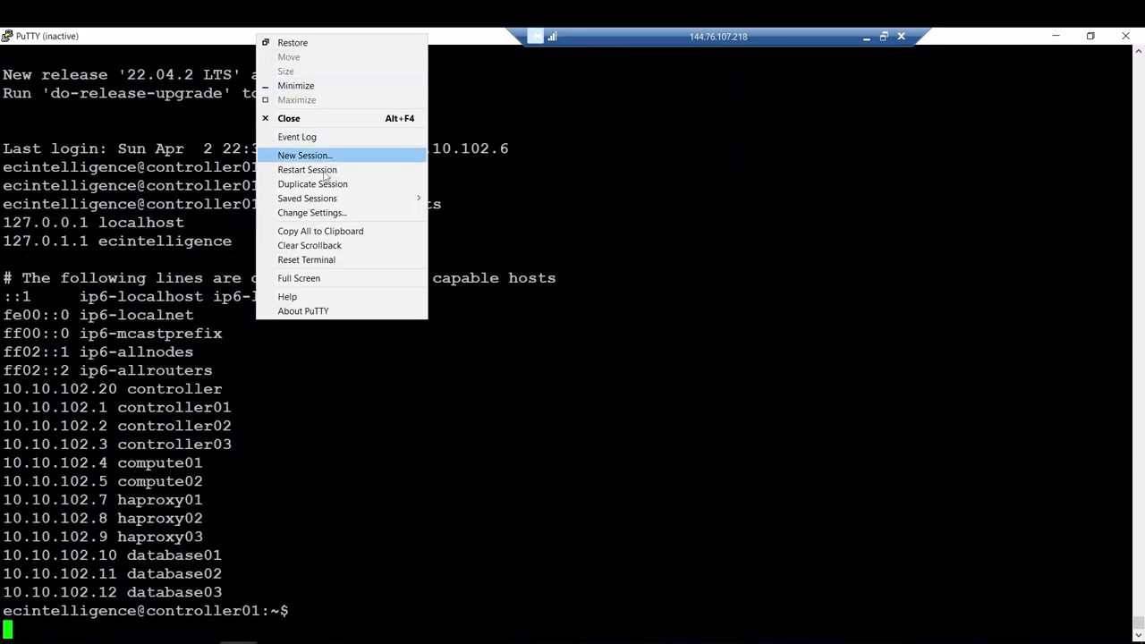
{"action": "left_click", "coordinate": [307, 169]}
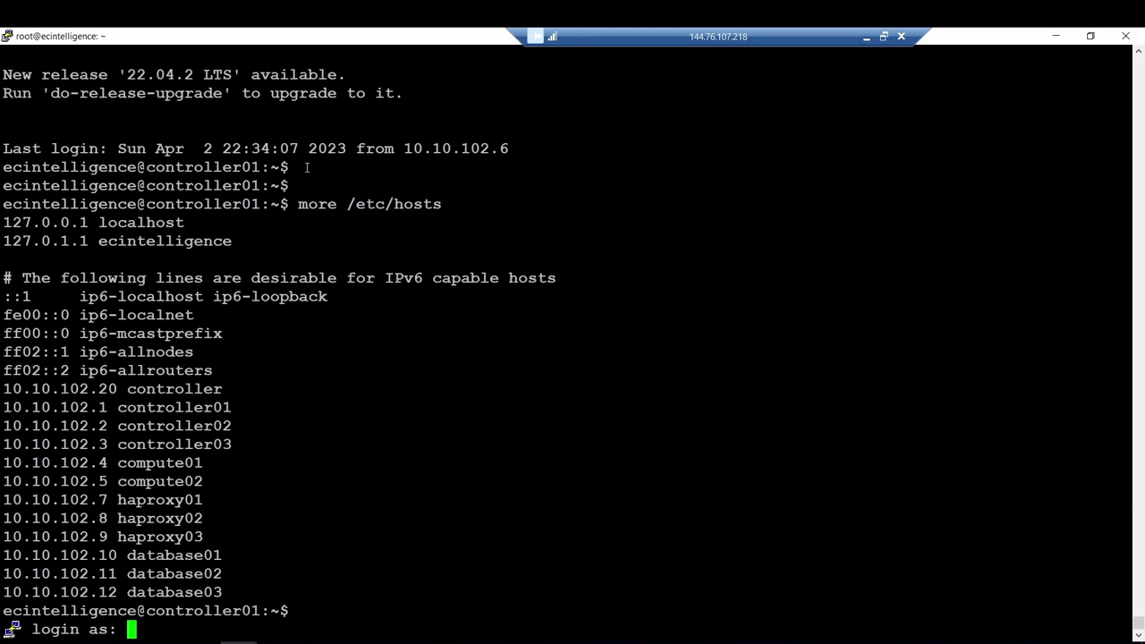
{"action": "double_click", "coordinate": [69, 610]}
{"action": "right_click", "coordinate": [69, 610]}
{"action": "key", "text": "Return"}
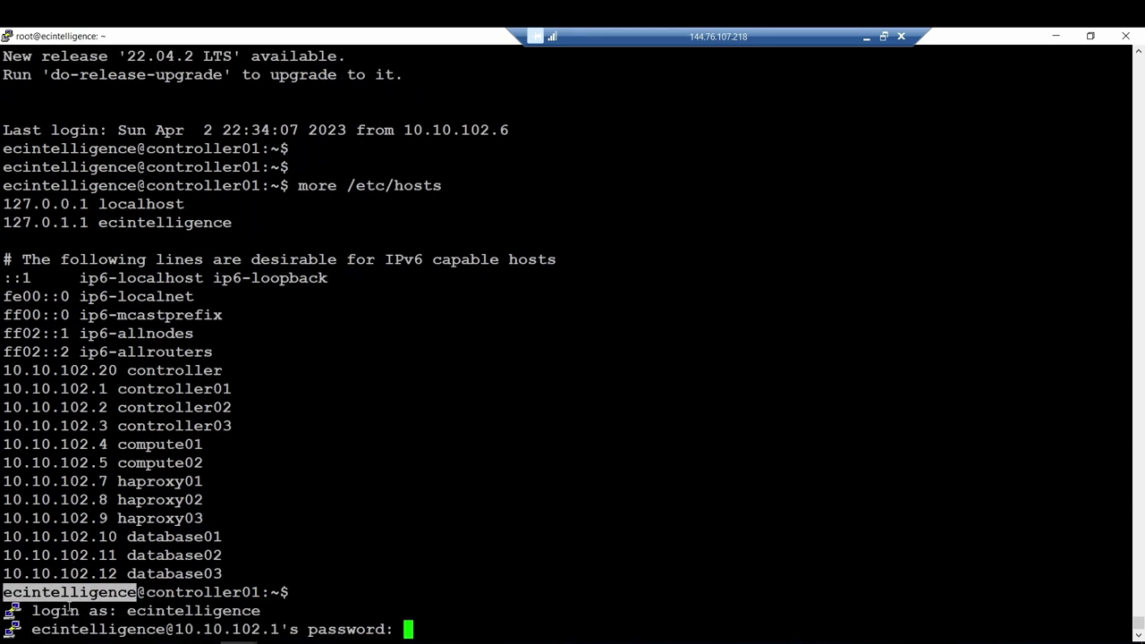
{"action": "key", "text": "Return"}
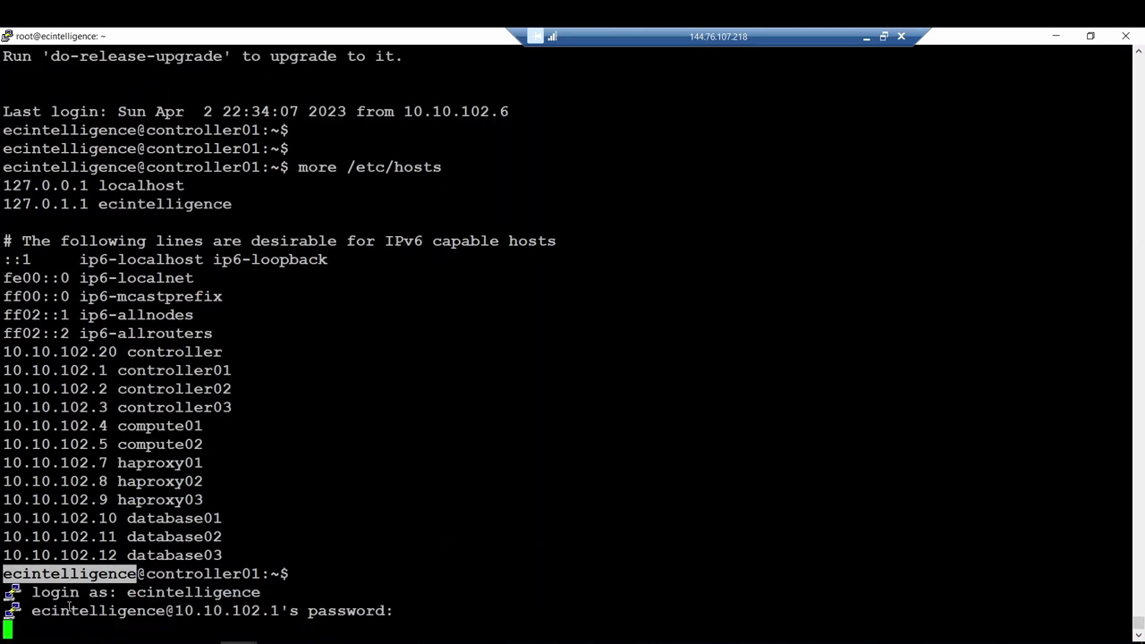
Switch to the root account on controller01 with sudo su -, entering the account's sudo password.
{"action": "type", "text": "sudo su -"}
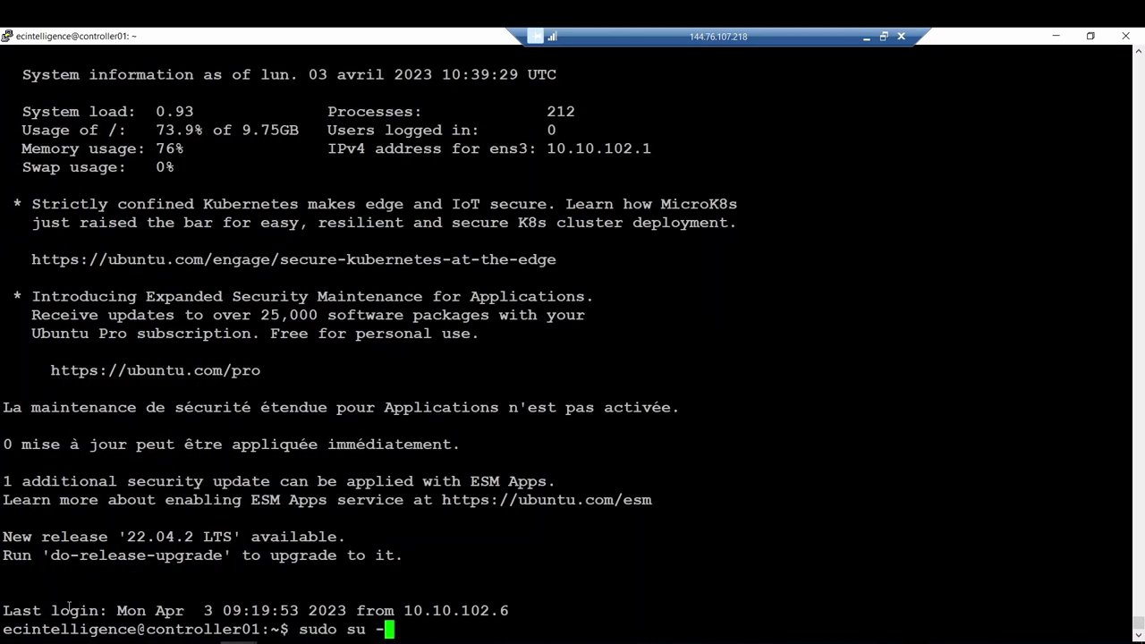
{"action": "key", "text": "Return"}
{"action": "key", "text": "Return"}
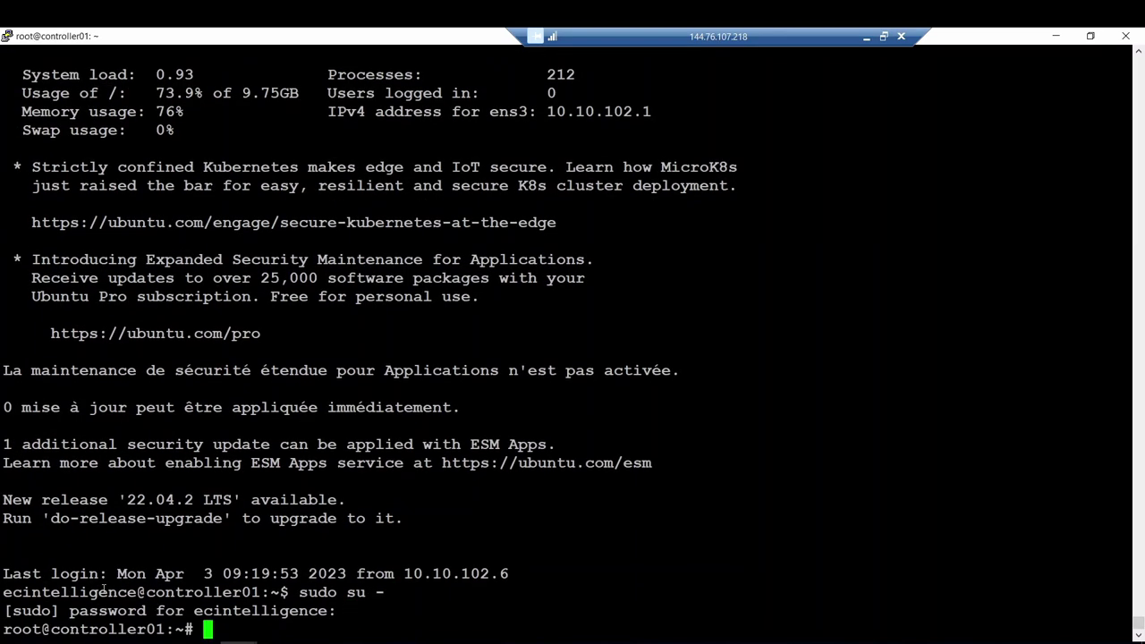
{"action": "key", "text": "Return"}
{"action": "key", "text": "Return"}
{"action": "key", "text": "Return"}
{"action": "key", "text": "Return"}
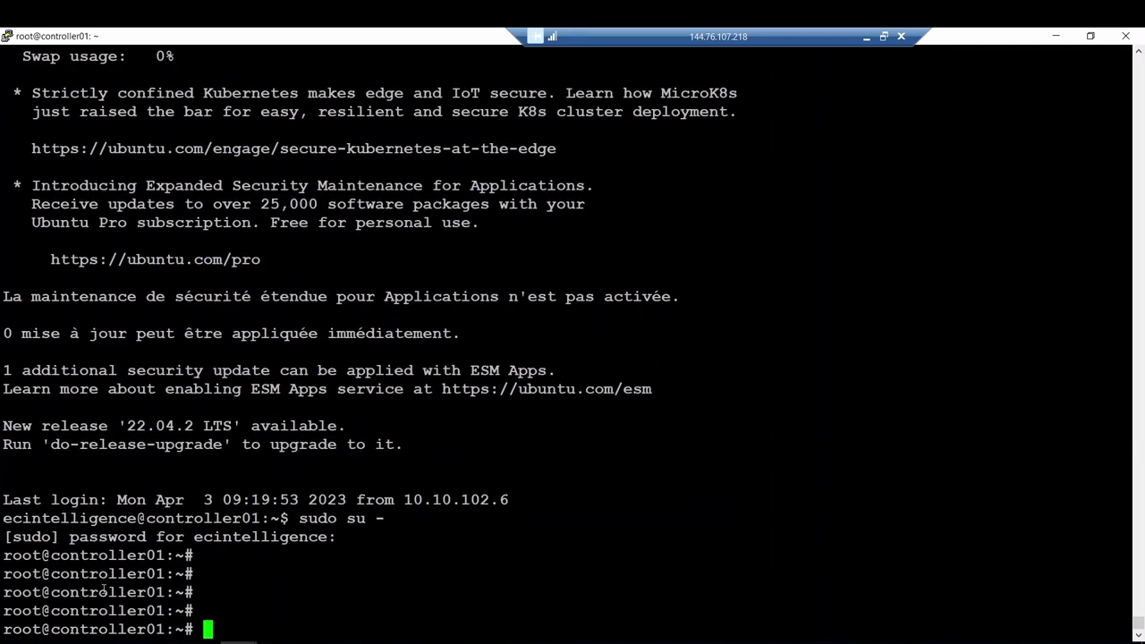
Load the OpenStack admin environment on controller01 by running . adminrpc.
{"action": "type", "text": ". adminrpc"}
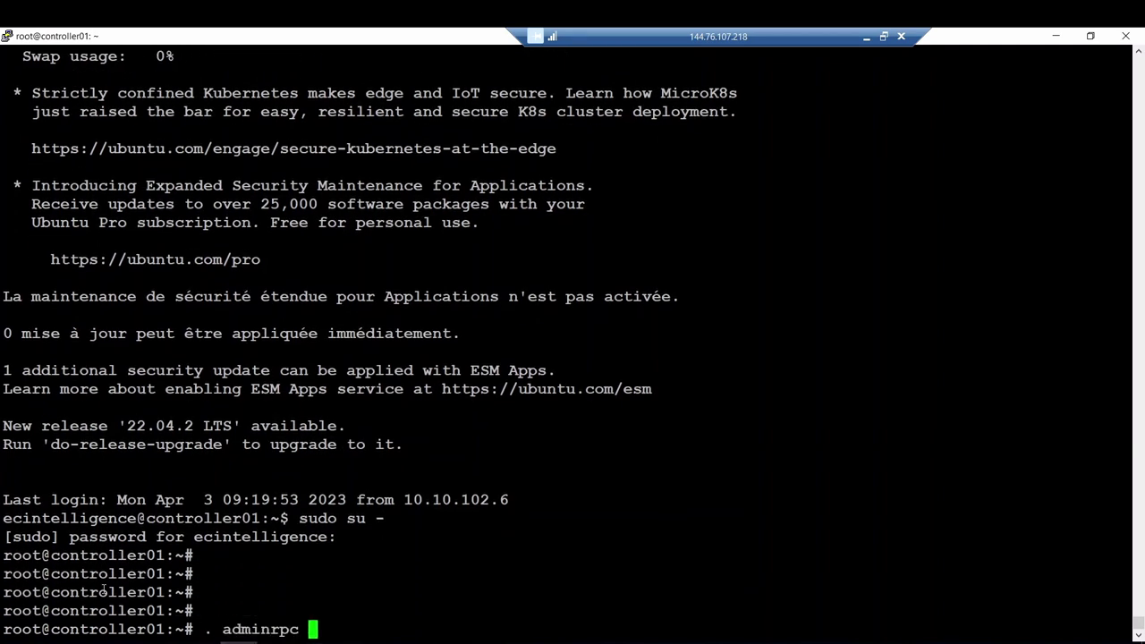
{"action": "key", "text": "Return"}
{"action": "key", "text": "Return"}
{"action": "key", "text": "Return"}
Run openstack network agent list on controller01 and examine the agents of both controllers.
{"action": "type", "text": "open"}
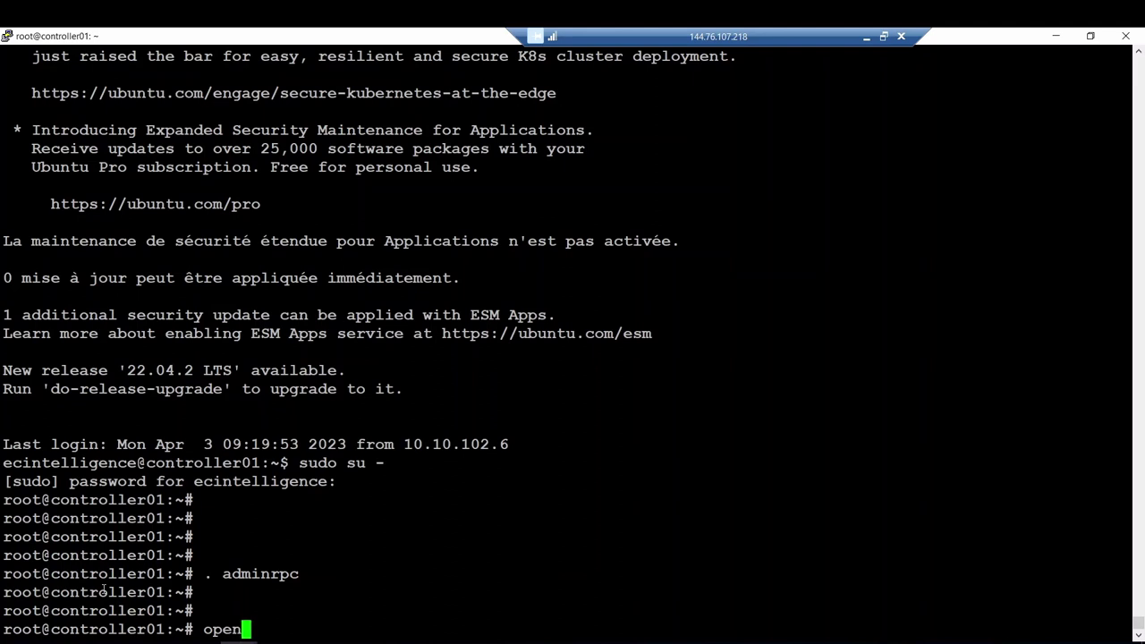
{"action": "type", "text": "stack"}
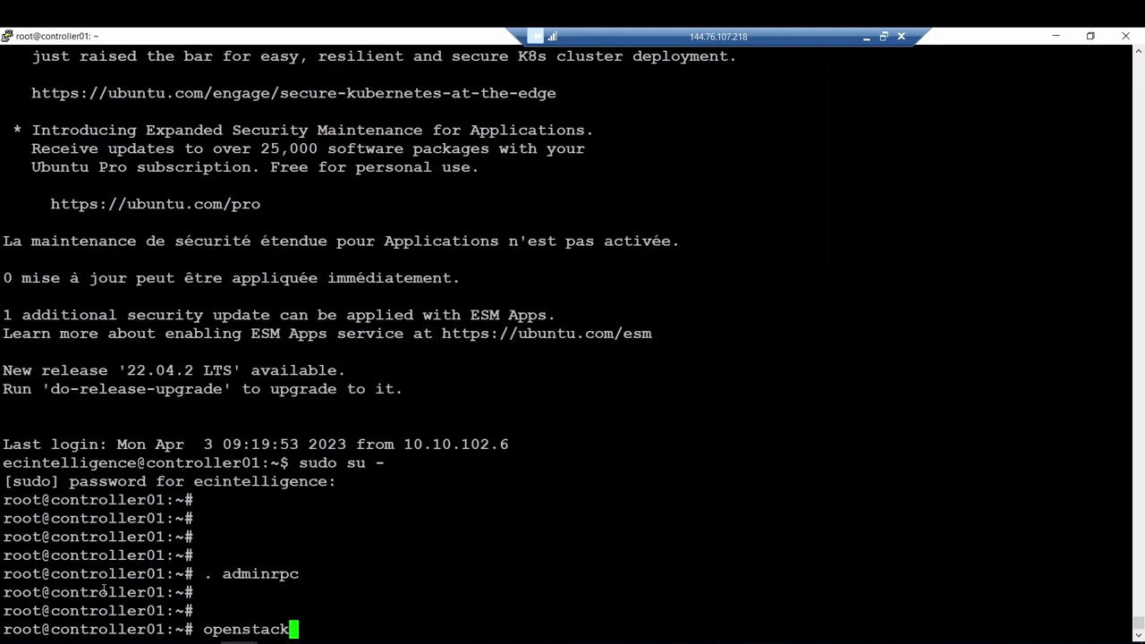
{"action": "type", "text": " netw"}
{"action": "key", "text": "Tab"}
{"action": "type", "text": "ag"}
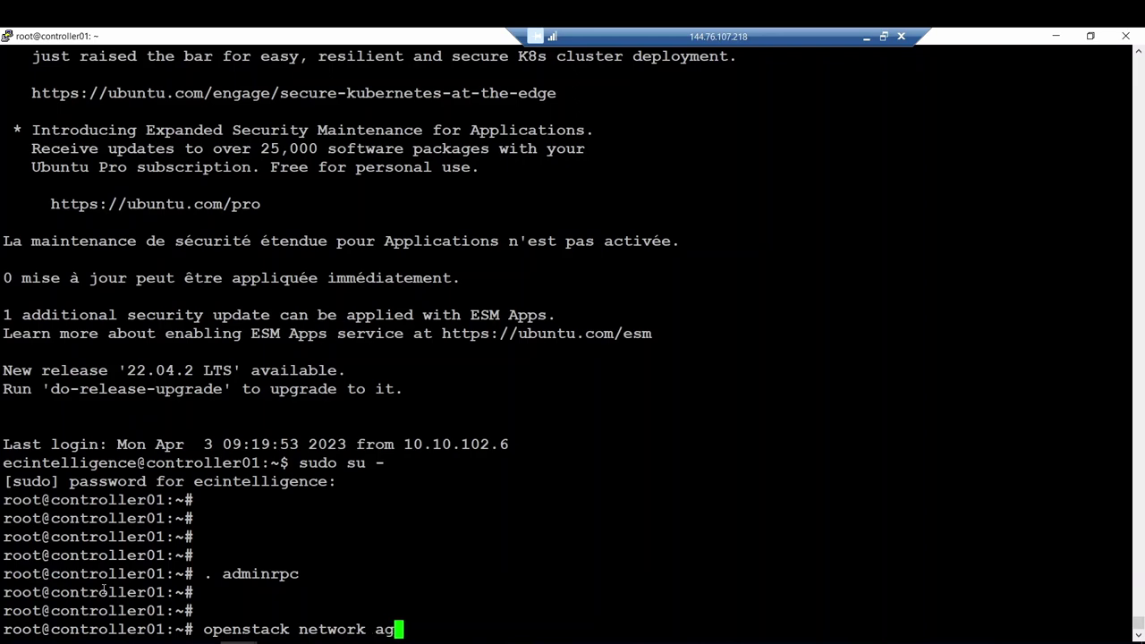
{"action": "type", "text": "ent list"}
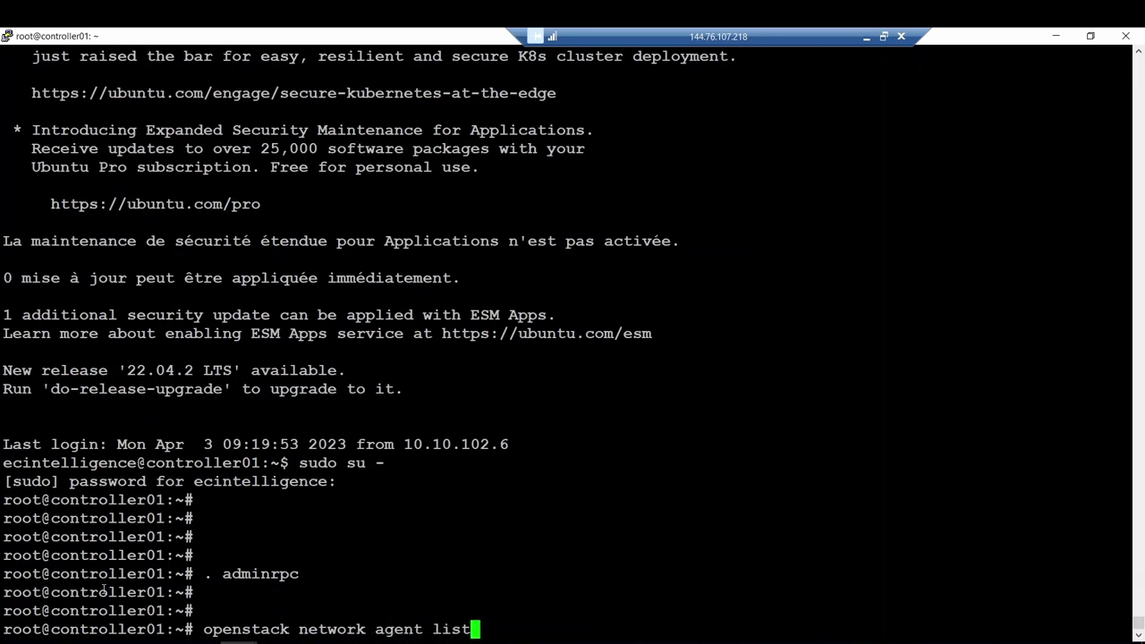
{"action": "key", "text": "Return"}
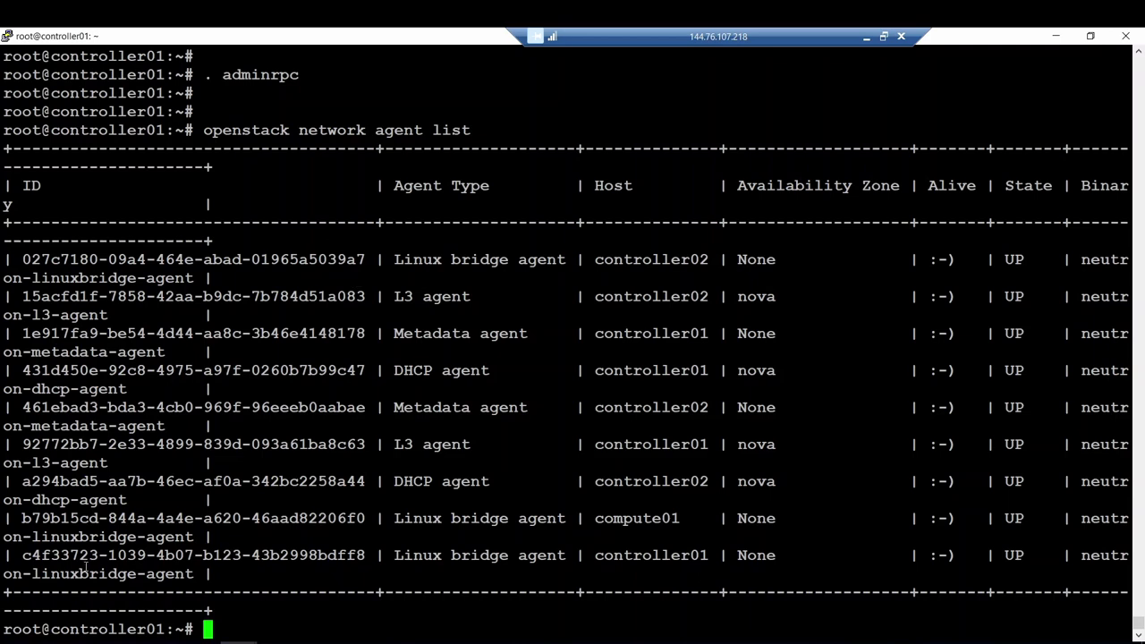
{"action": "double_click", "coordinate": [670, 410]}
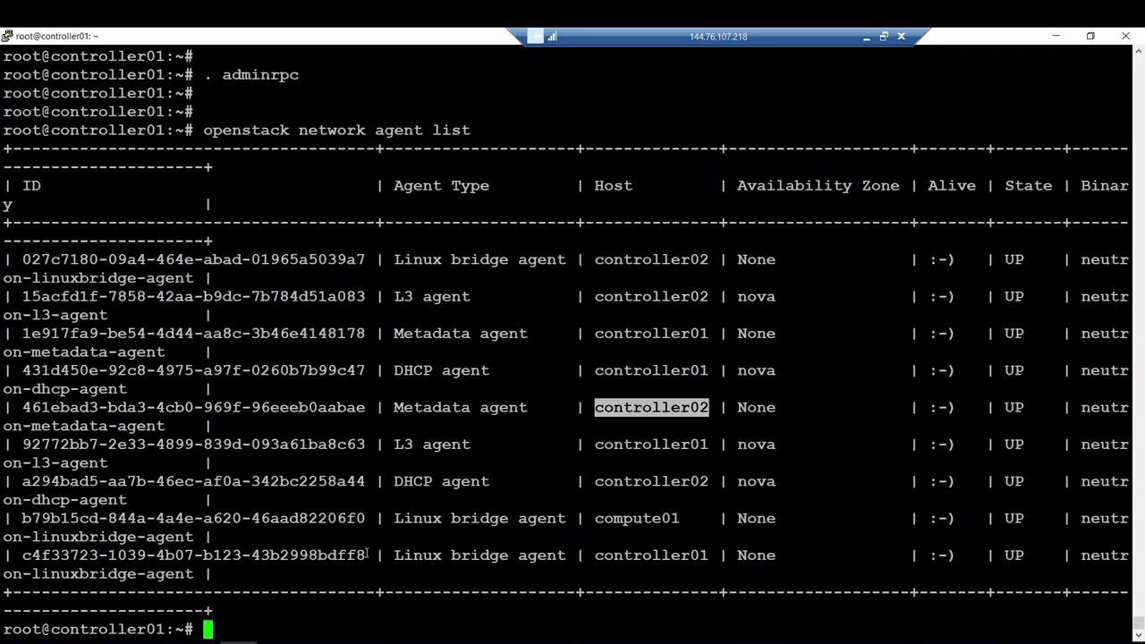
Switch to the ECI LABS portal, connect to the CONTROLLER_UBUNTU20_2 console and stop that machine.
{"action": "left_click", "coordinate": [866, 36]}
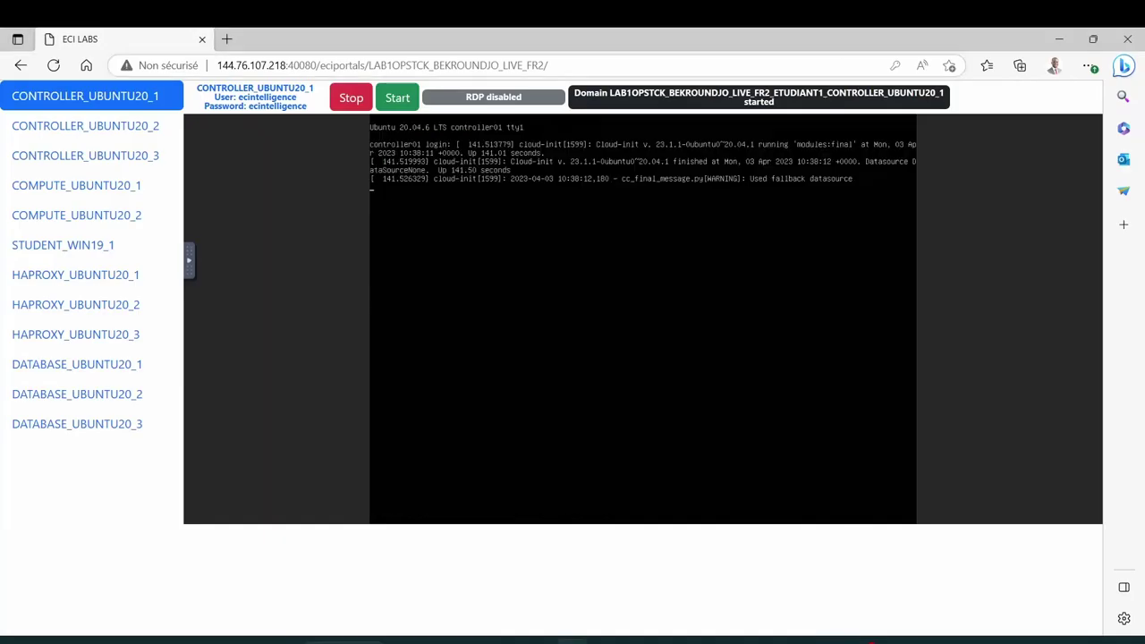
{"action": "left_click", "coordinate": [96, 128]}
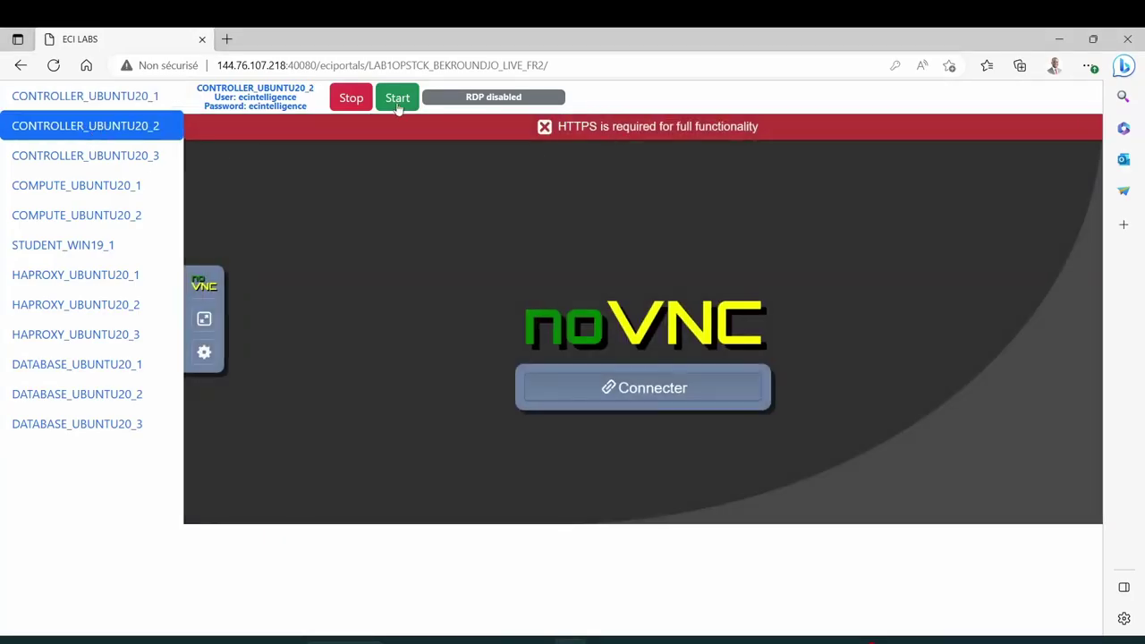
{"action": "left_click", "coordinate": [644, 381]}
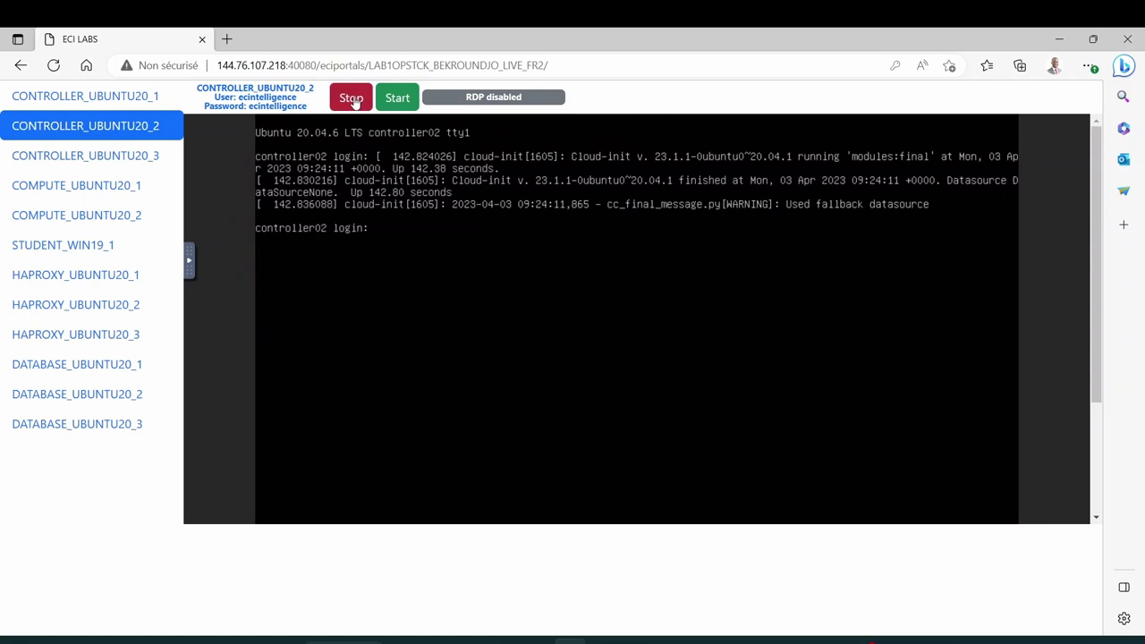
{"action": "left_click", "coordinate": [352, 100]}
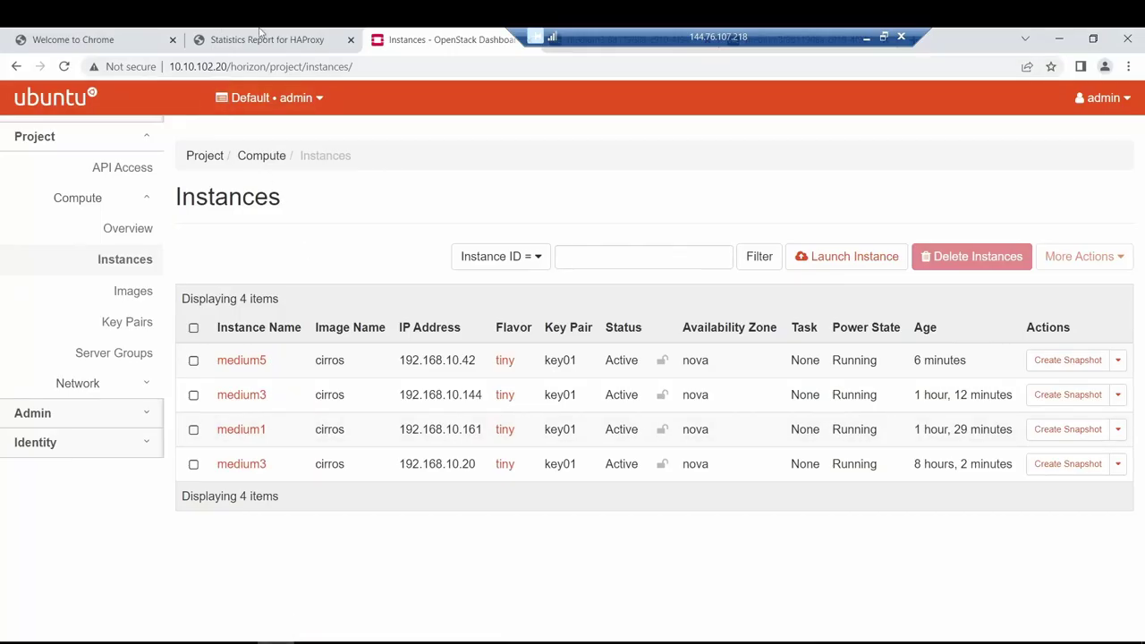
Return to the HAProxy statistics report and reload it to check controller02's status in the rabbitmq, memcache and etcd backends.
{"action": "left_click", "coordinate": [261, 36]}
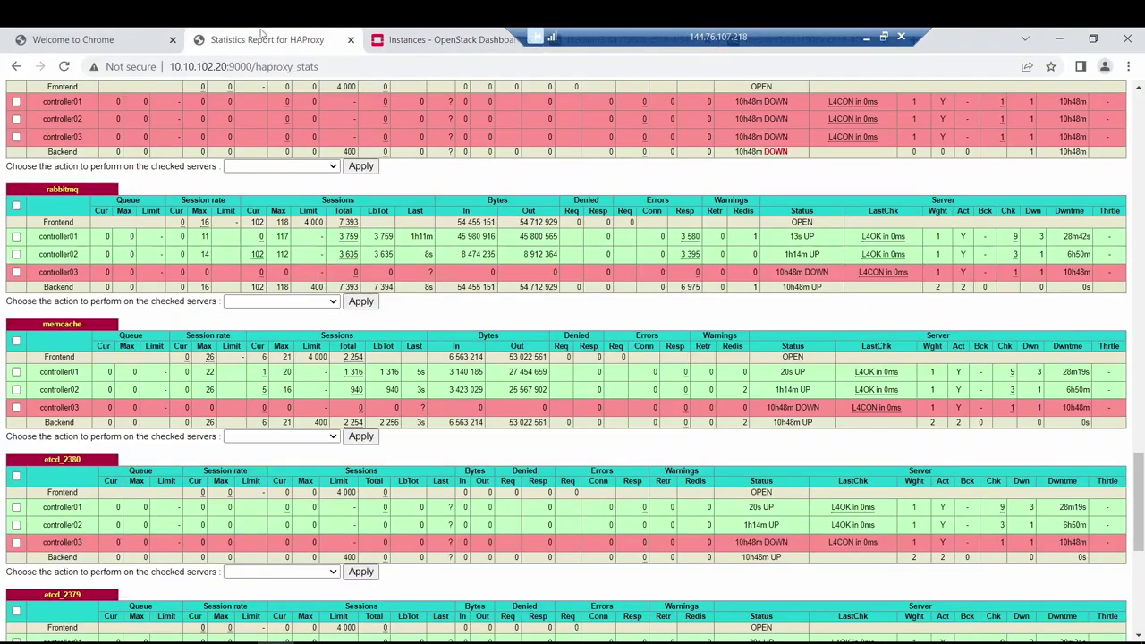
{"action": "left_click", "coordinate": [65, 67]}
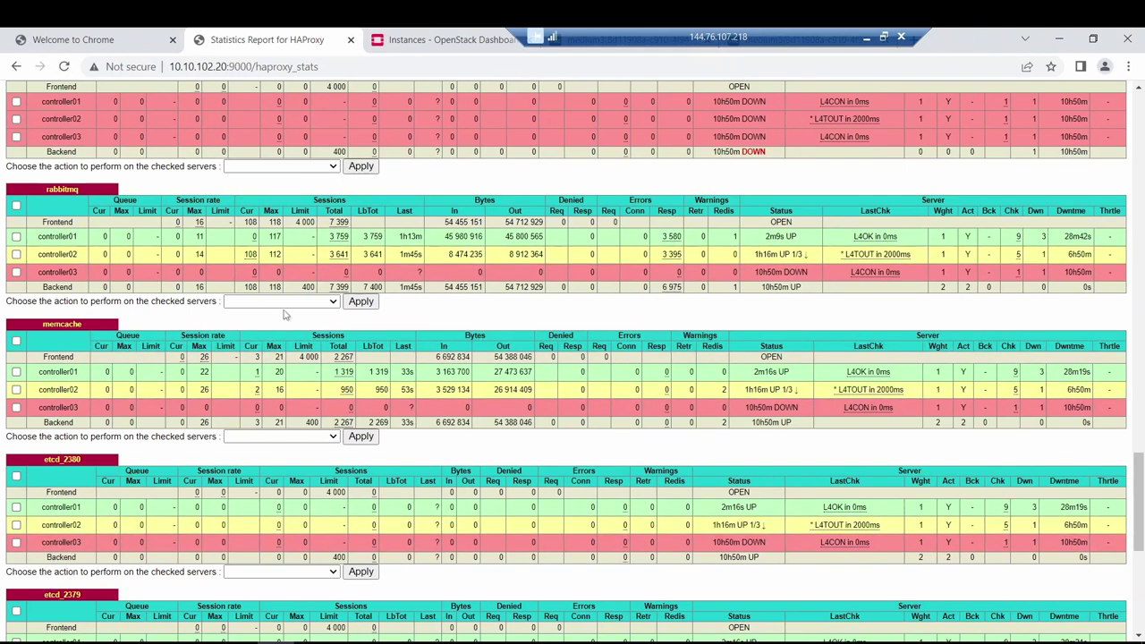
{"action": "left_click", "coordinate": [64, 67]}
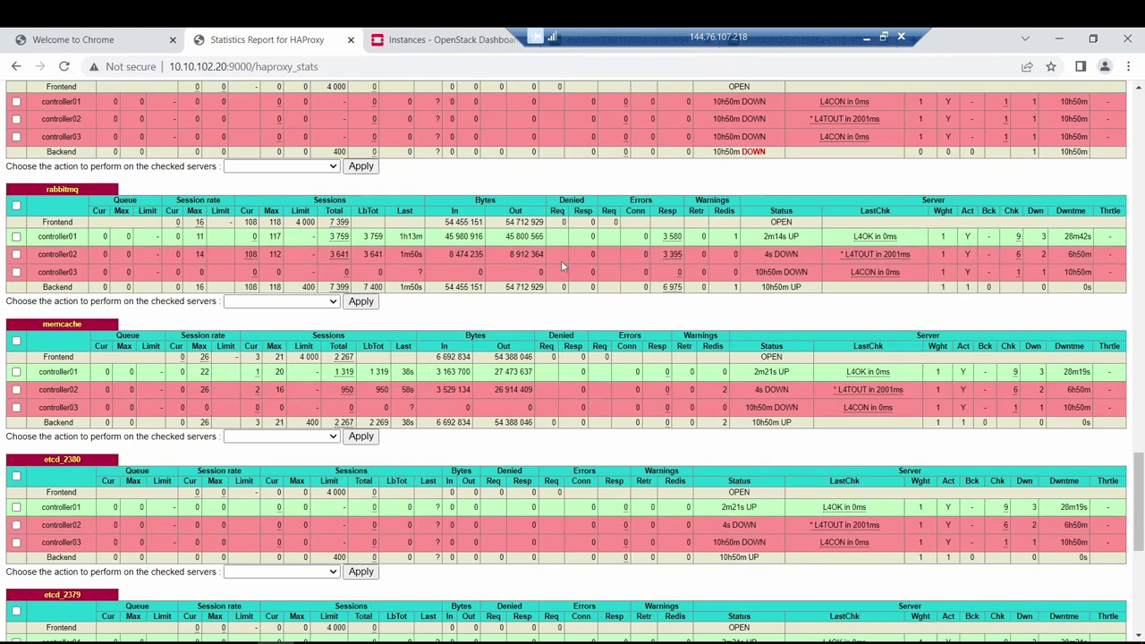
Sign in to the OpenStack dashboard again as admin with the saved password and open the project's Instances list.
{"action": "left_click", "coordinate": [440, 36]}
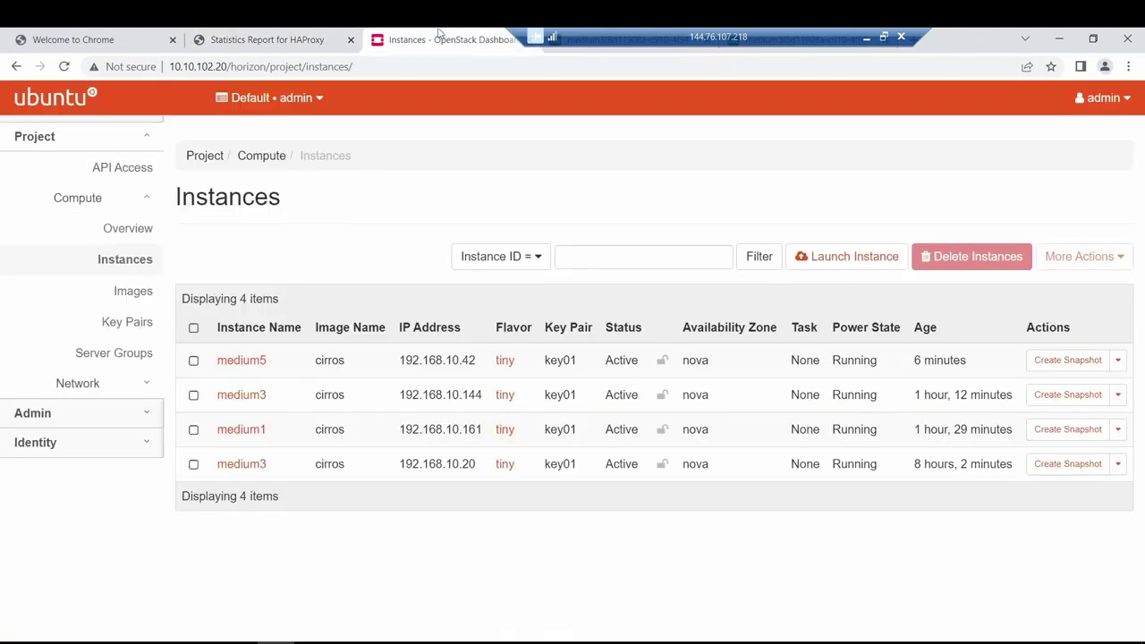
{"action": "left_click", "coordinate": [65, 105]}
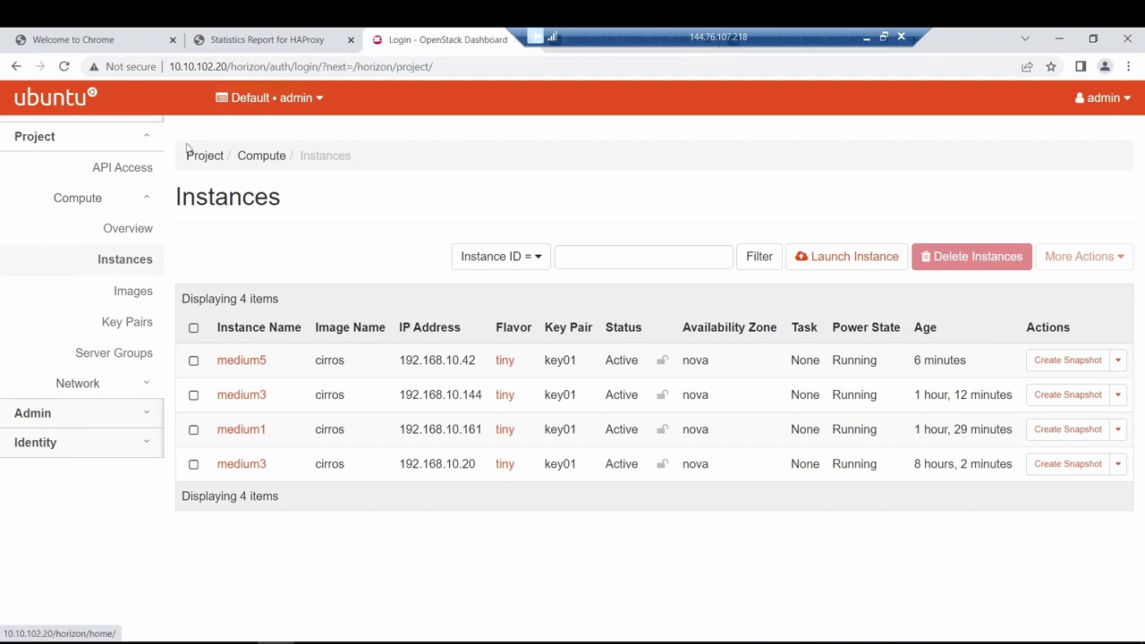
{"action": "left_click", "coordinate": [530, 296]}
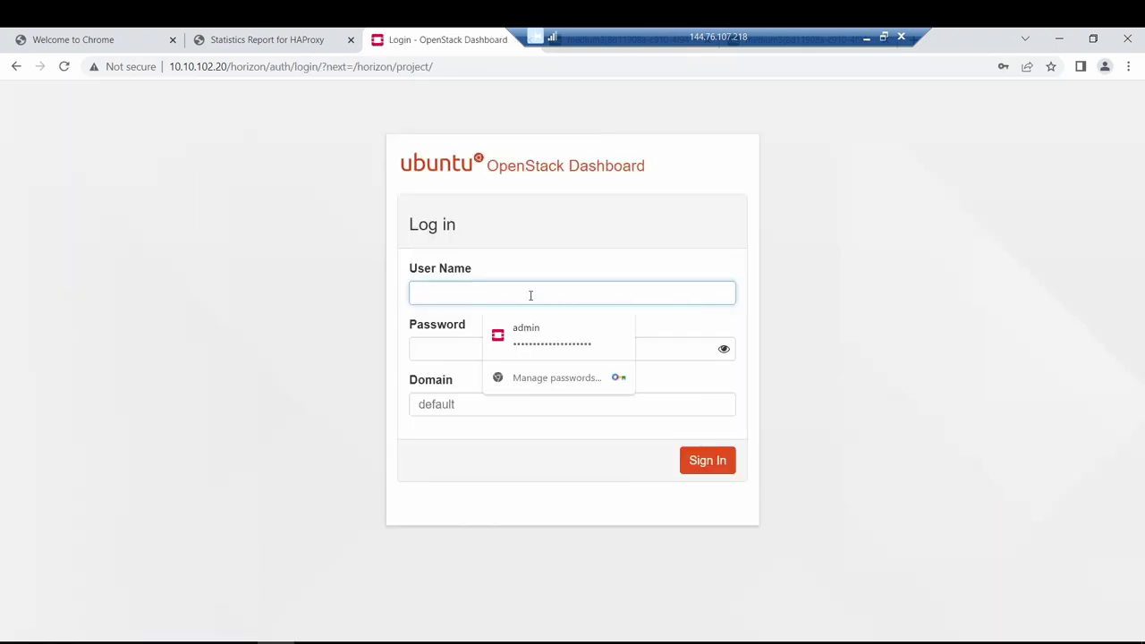
{"action": "left_click", "coordinate": [545, 345]}
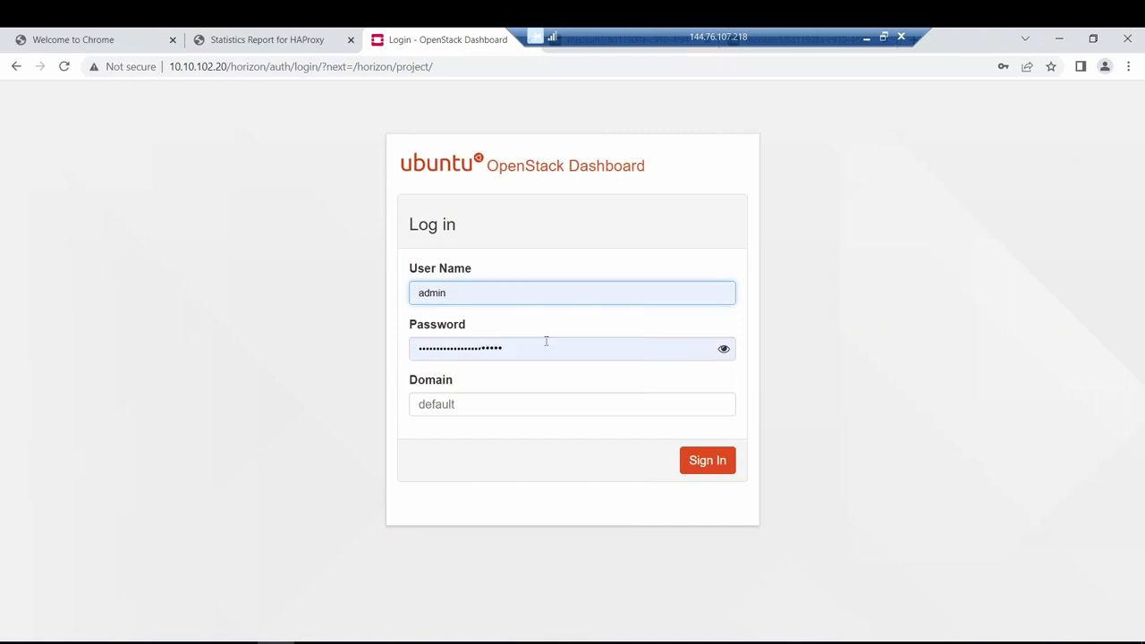
{"action": "left_click", "coordinate": [708, 462]}
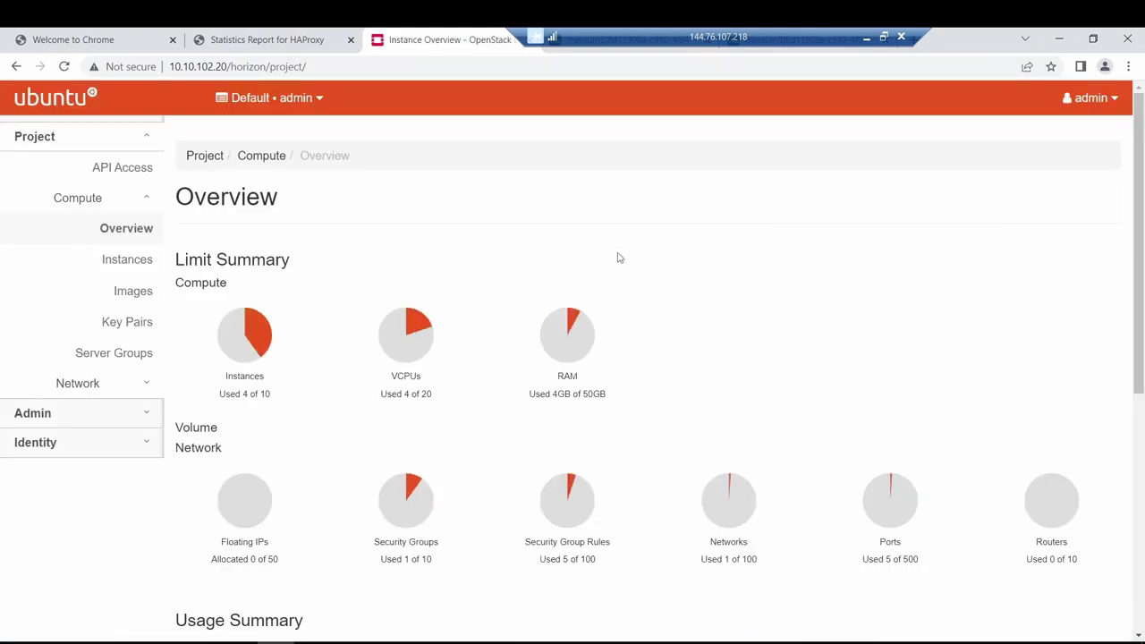
{"action": "left_click", "coordinate": [125, 260]}
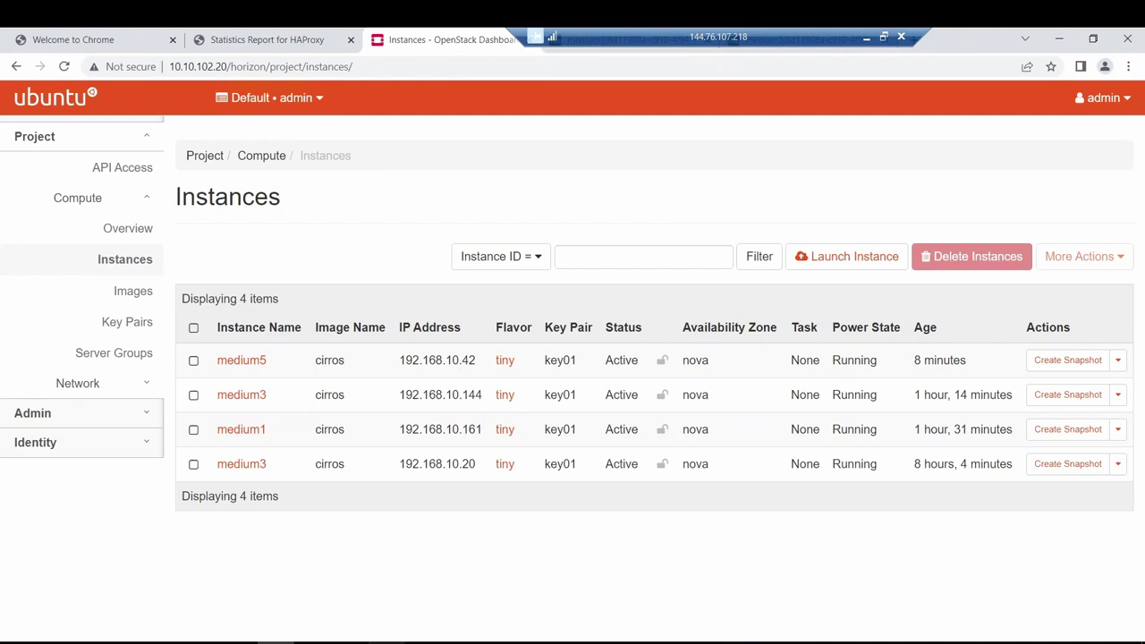
Bring up the Command Prompt, stop the running ping and restart ping 192.168.10.42 -t.
{"action": "left_click", "coordinate": [387, 642]}
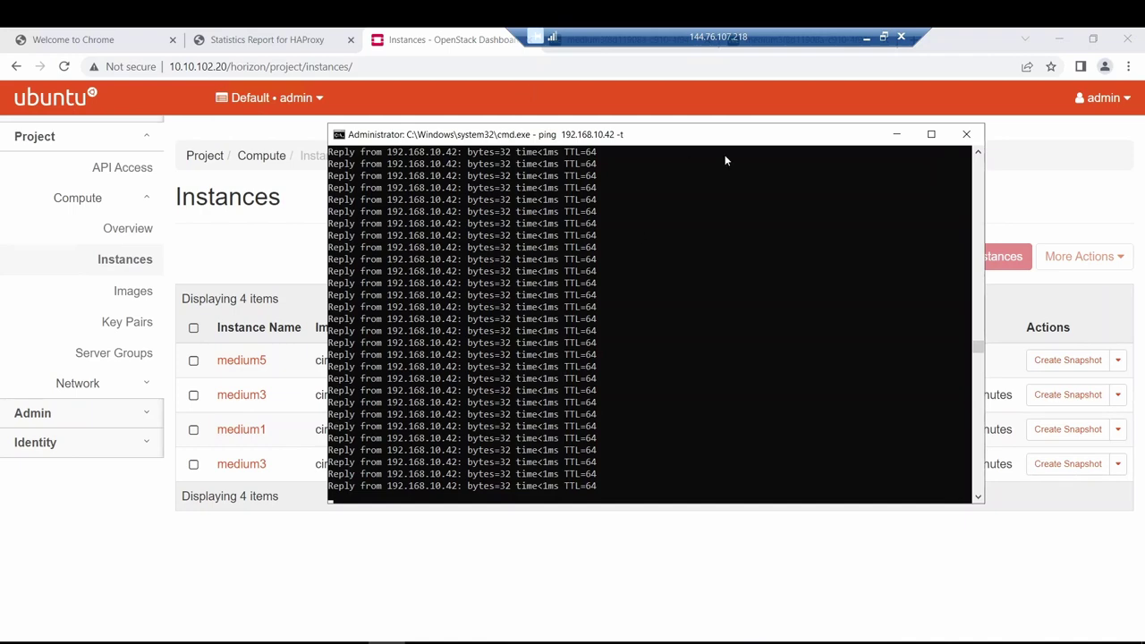
{"action": "left_click_drag", "start_coordinate": [504, 136], "coordinate": [541, 145]}
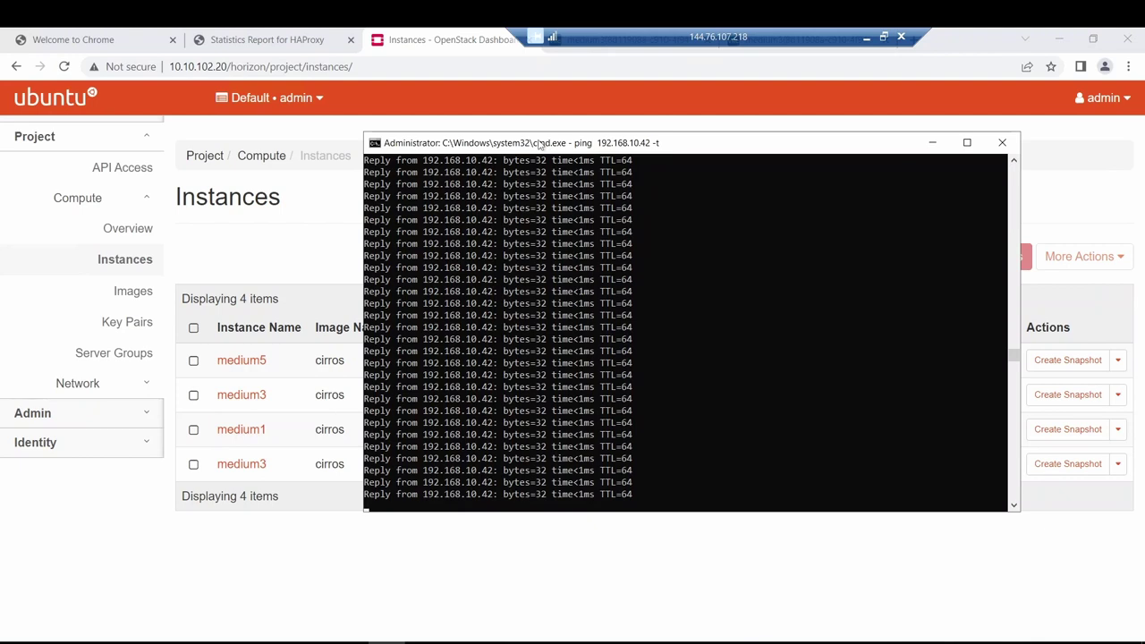
{"action": "key", "text": "ctrl+c"}
{"action": "key", "text": "Up"}
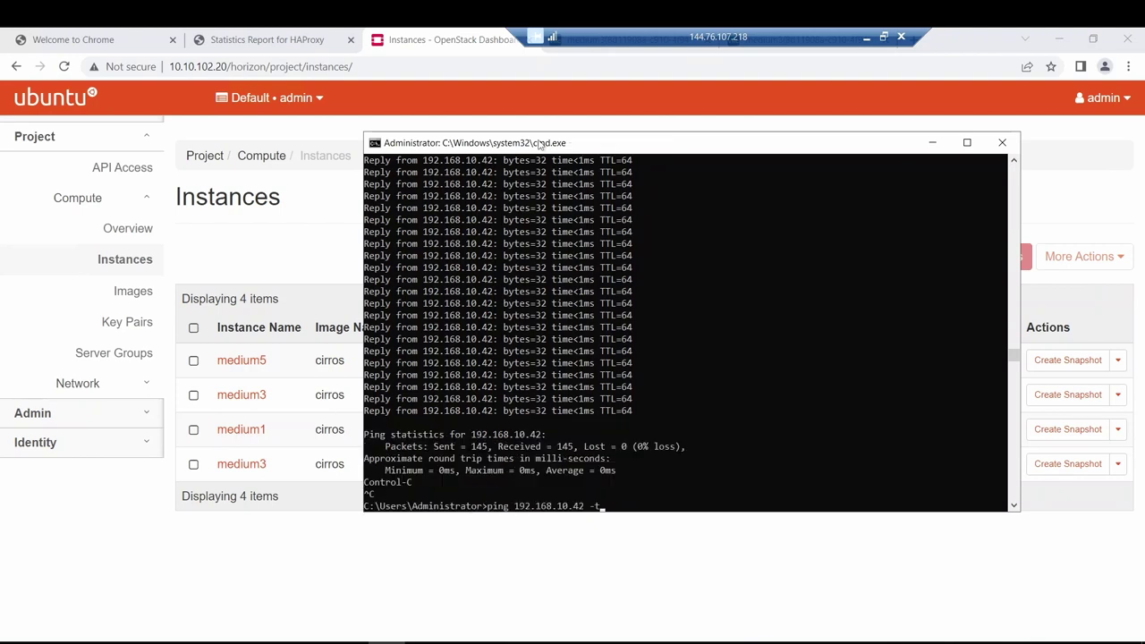
{"action": "key", "text": "Return"}
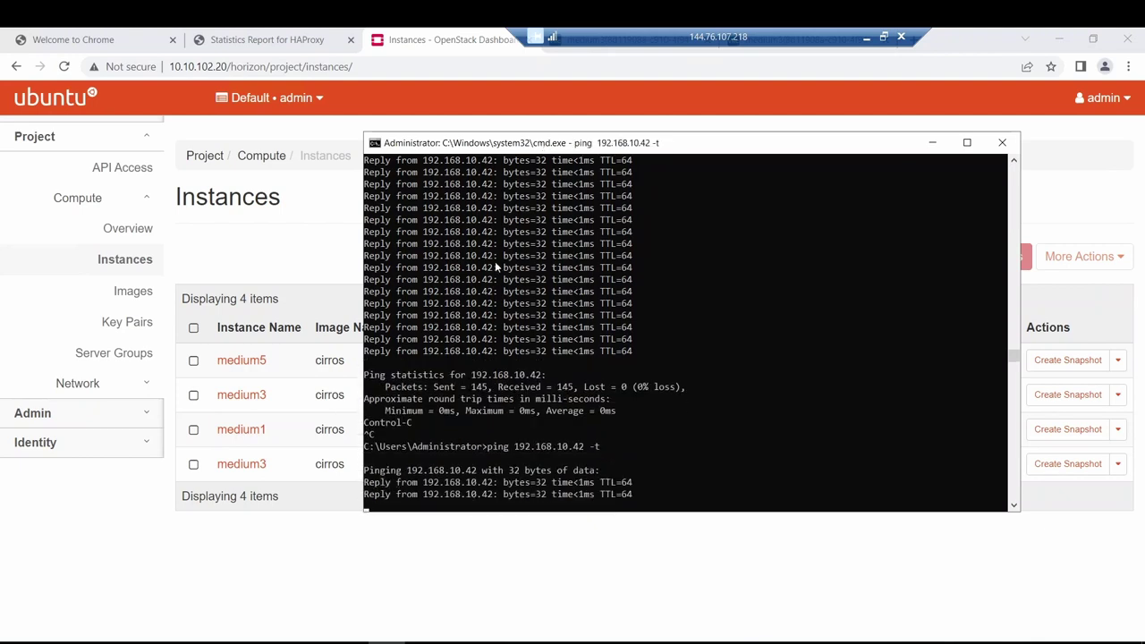
Switch to the controller01 terminal and rerun openstack network agent list to check the agents' alive status.
{"action": "left_click", "coordinate": [303, 564]}
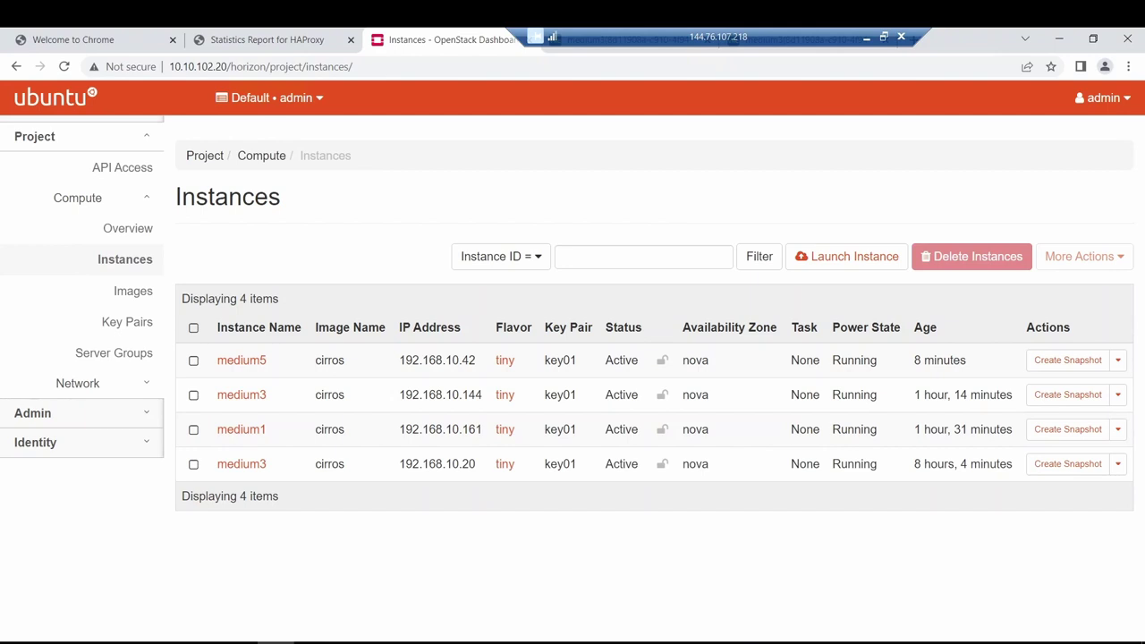
{"action": "mouse_move", "coordinate": [377, 582]}
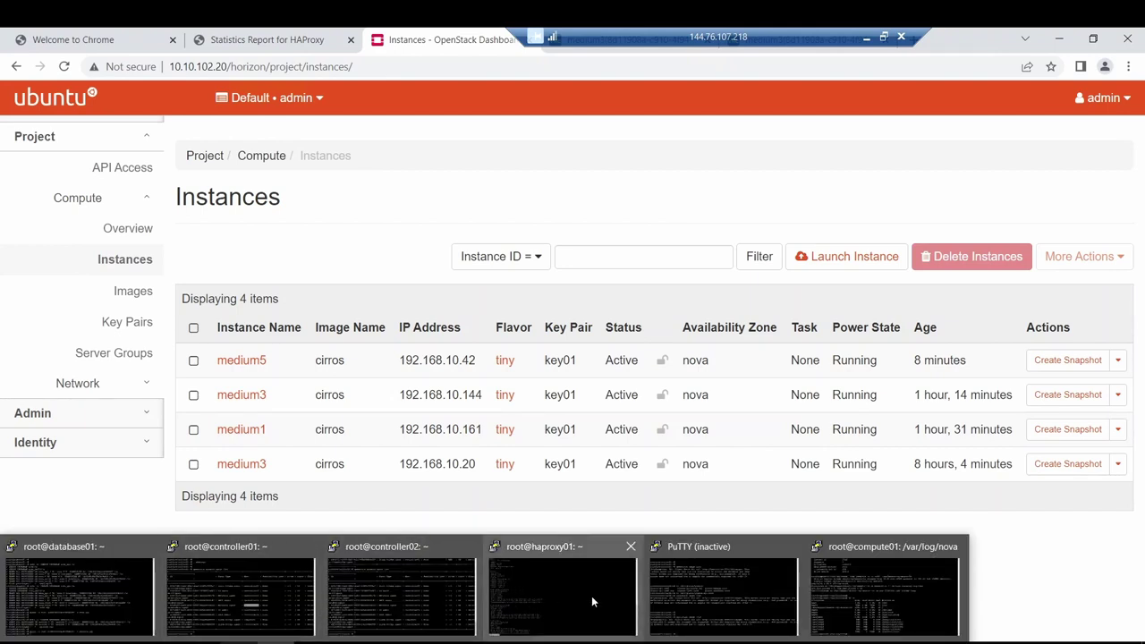
{"action": "left_click", "coordinate": [285, 616]}
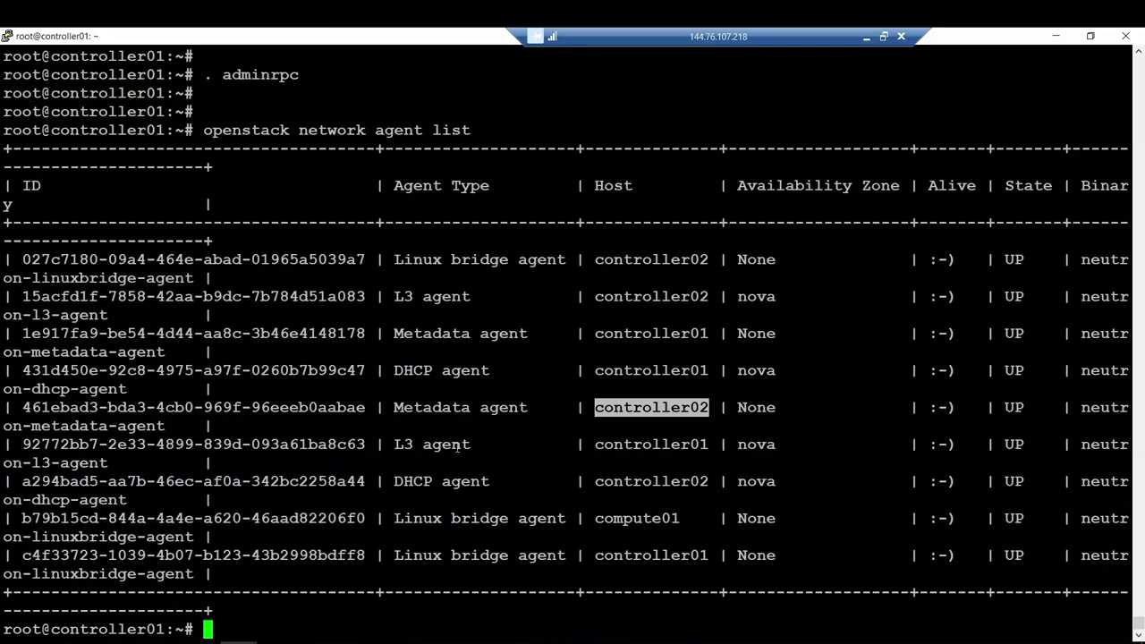
{"action": "key", "text": "Up"}
{"action": "key", "text": "Return"}
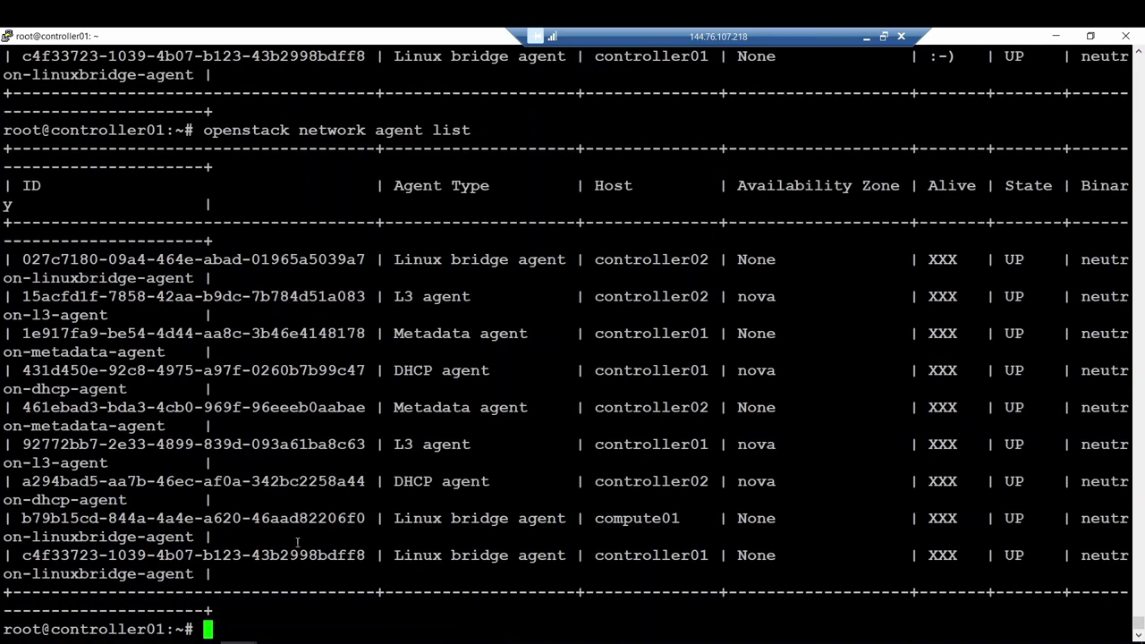
Bring up the controller02 terminal to view its network agent list, then return to the dashboard's Instances page.
{"action": "mouse_move", "coordinate": [322, 637]}
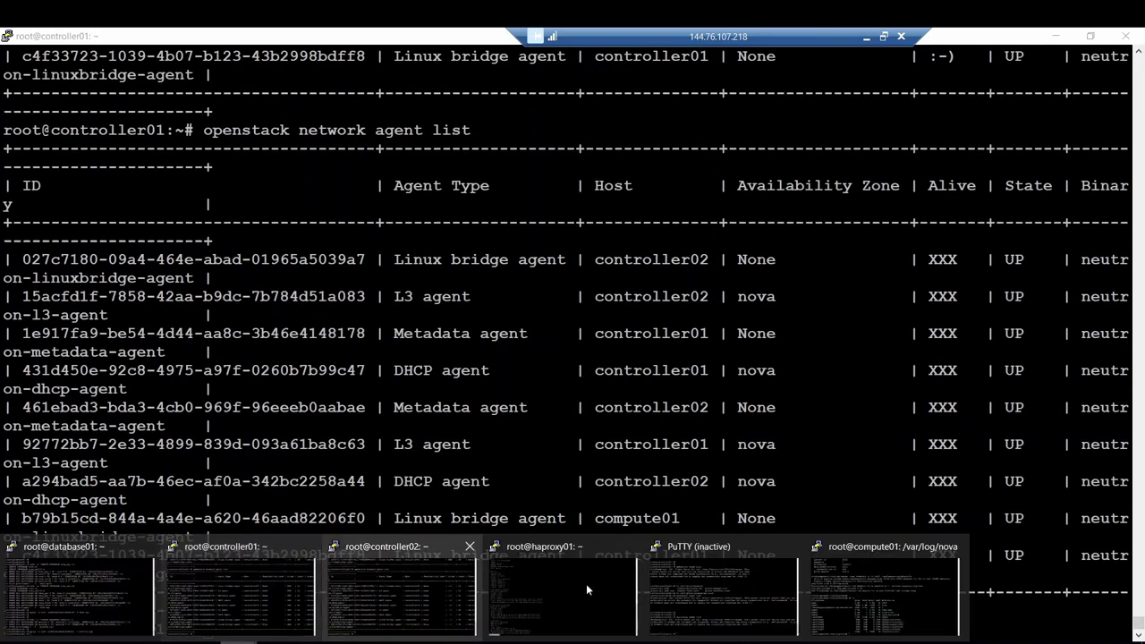
{"action": "left_click", "coordinate": [417, 608]}
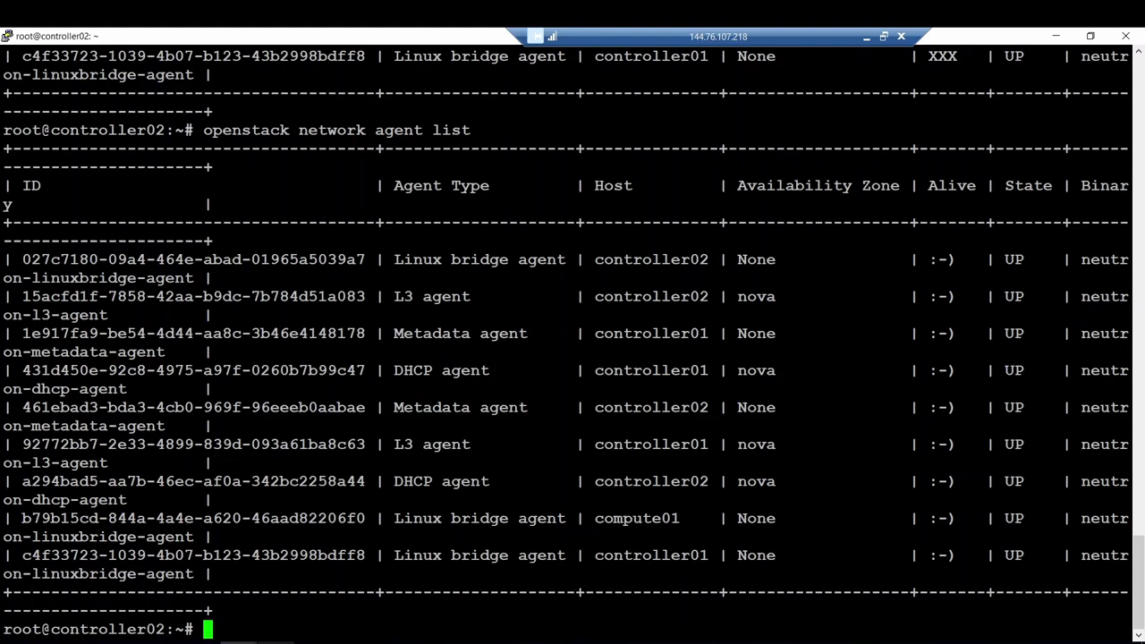
{"action": "mouse_move", "coordinate": [276, 639]}
{"action": "left_click", "coordinate": [314, 586]}
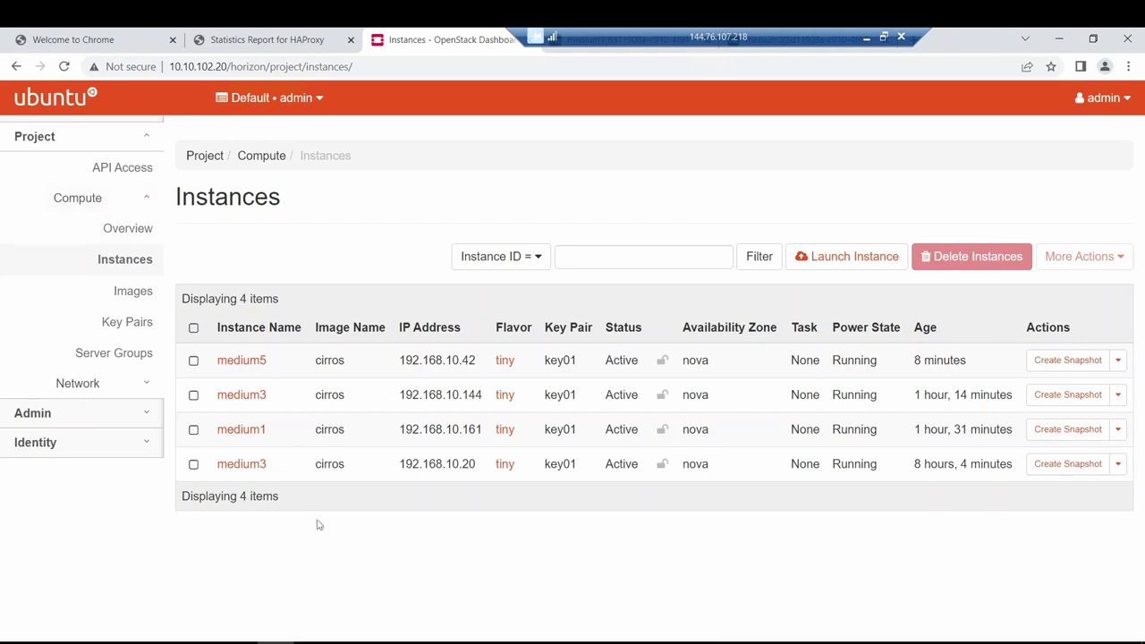
Leave the remote session, review the high-availability architecture on Page-2 of Kubernetes.drawio, and return to the ECI LABS portal.
{"action": "left_click", "coordinate": [866, 39]}
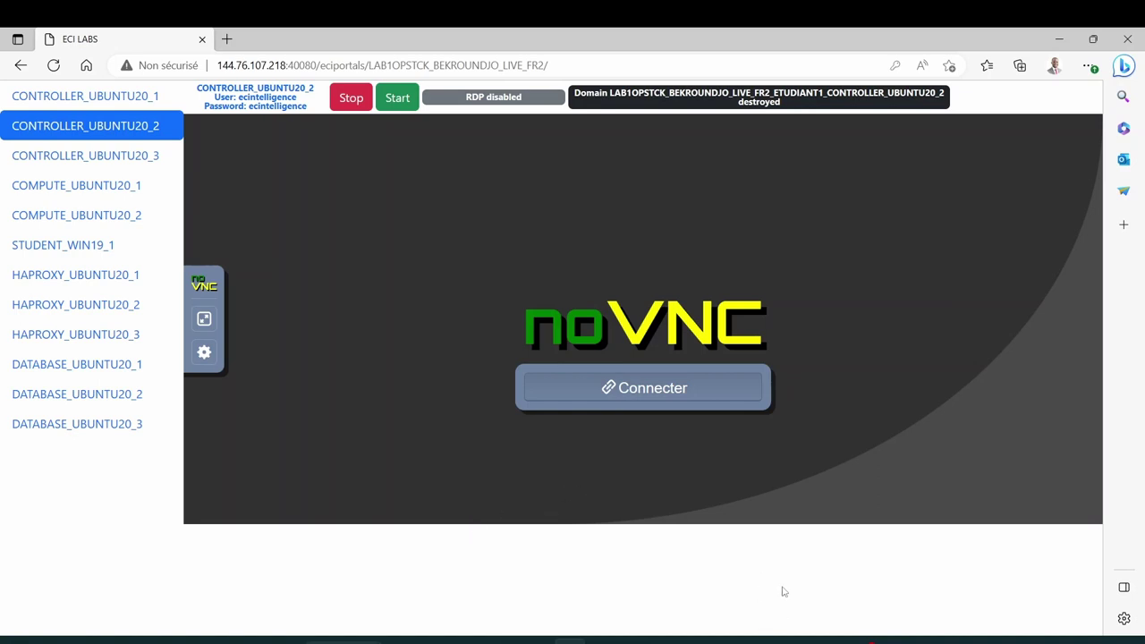
{"action": "mouse_move", "coordinate": [774, 641]}
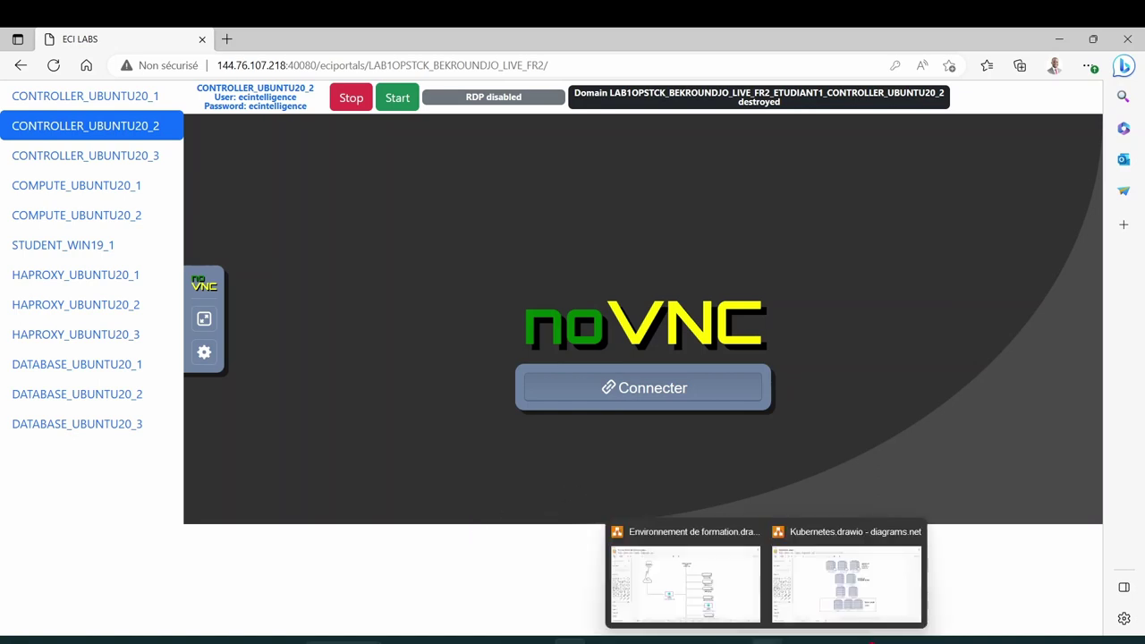
{"action": "left_click", "coordinate": [841, 582]}
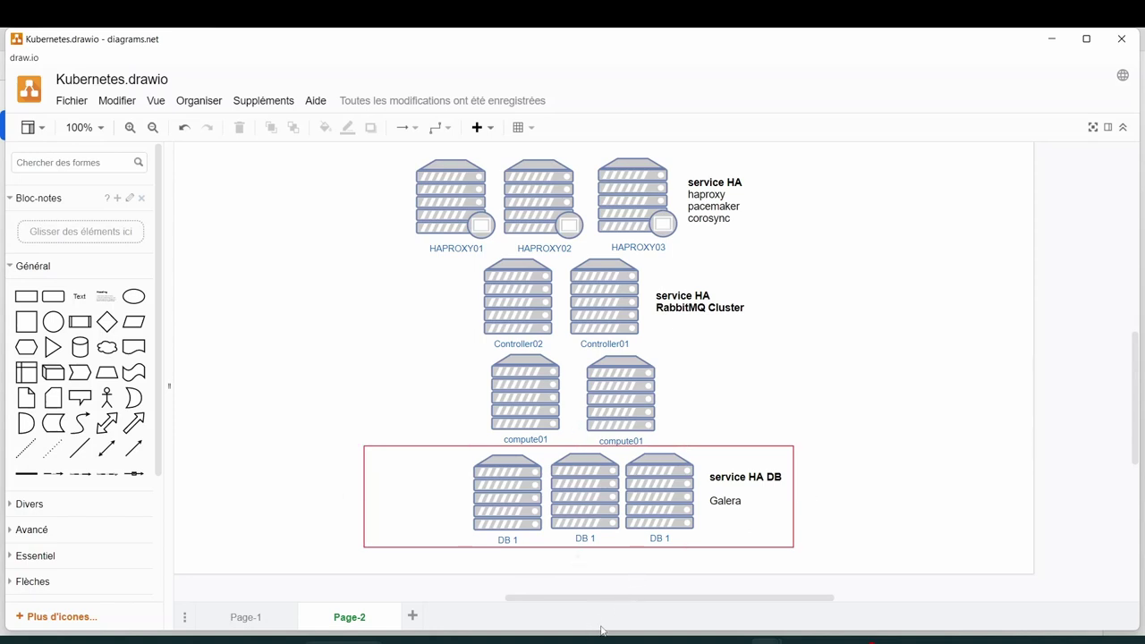
{"action": "left_click", "coordinate": [570, 641]}
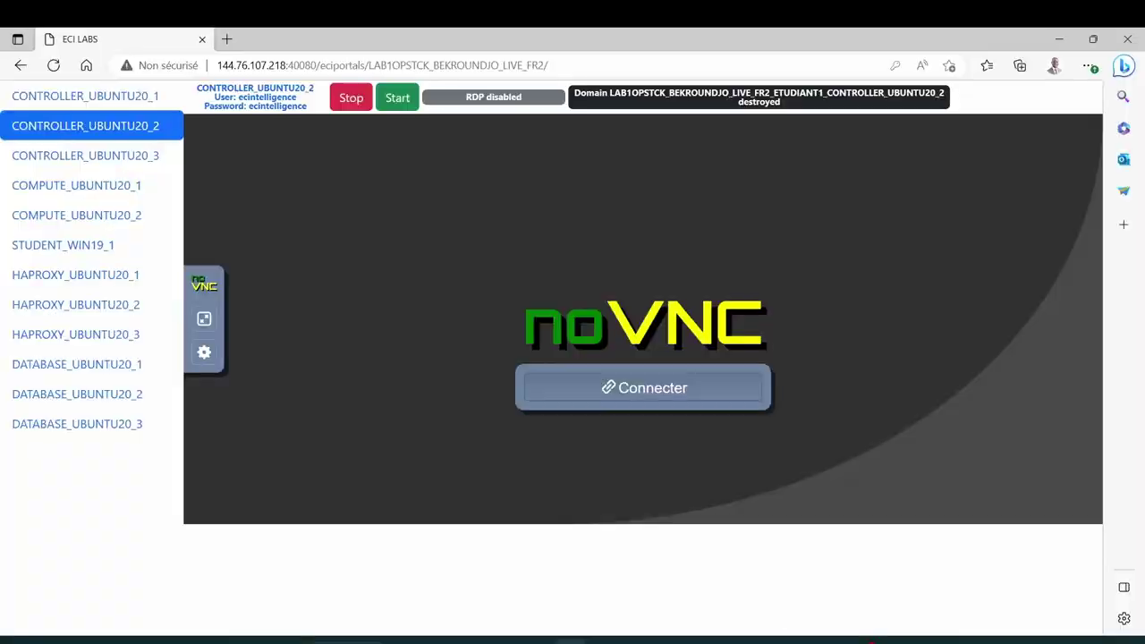
Open ecintelligence.ma in a new tab, view the labs offered in its Boutique, and return to the ECI LABS portal.
{"action": "left_click", "coordinate": [227, 38]}
{"action": "type", "text": "ec"}
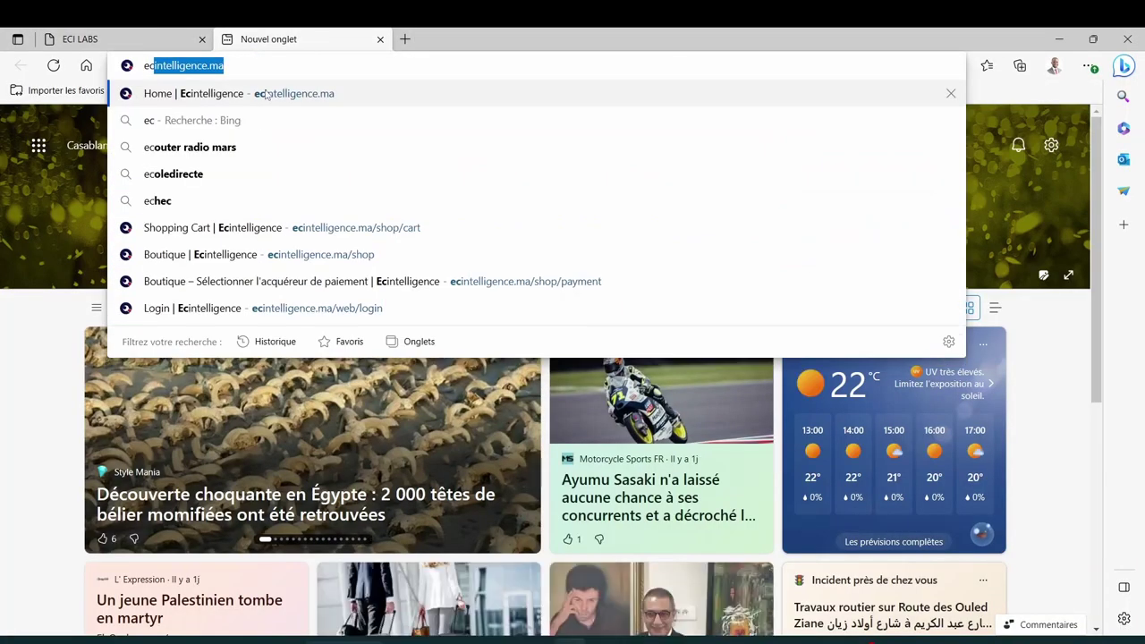
{"action": "left_click", "coordinate": [267, 95]}
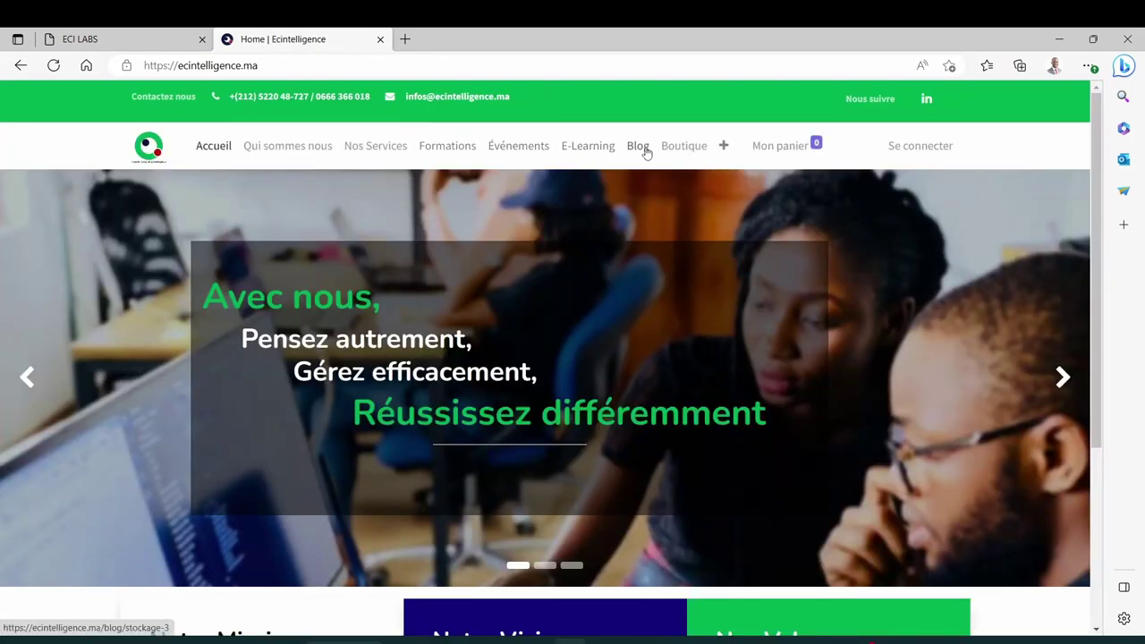
{"action": "left_click", "coordinate": [685, 151]}
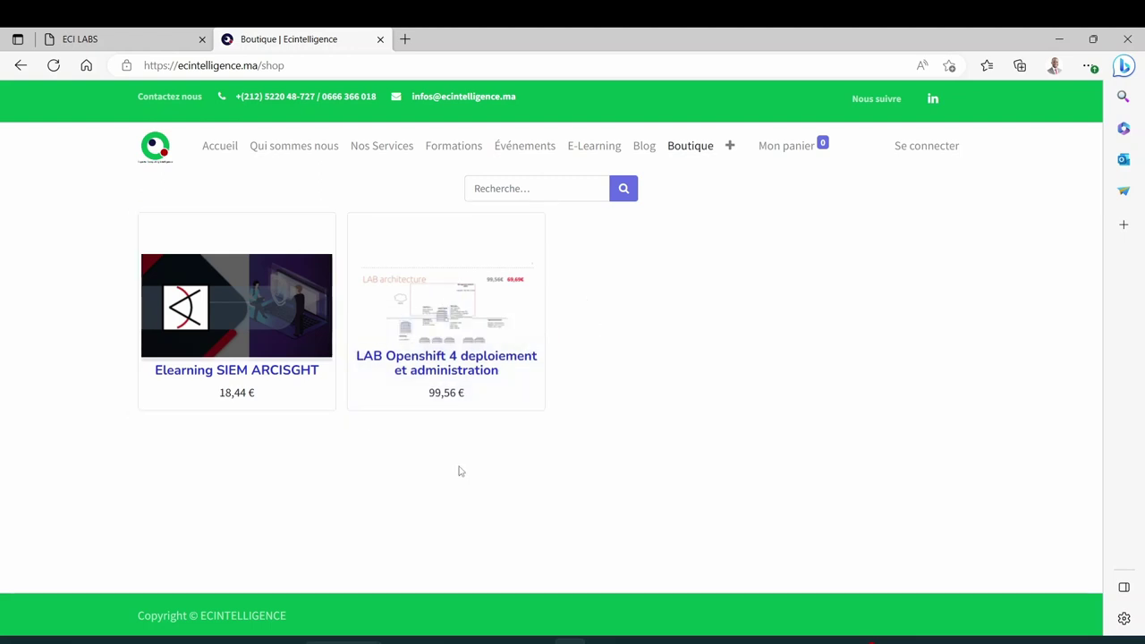
{"action": "left_click", "coordinate": [90, 38]}
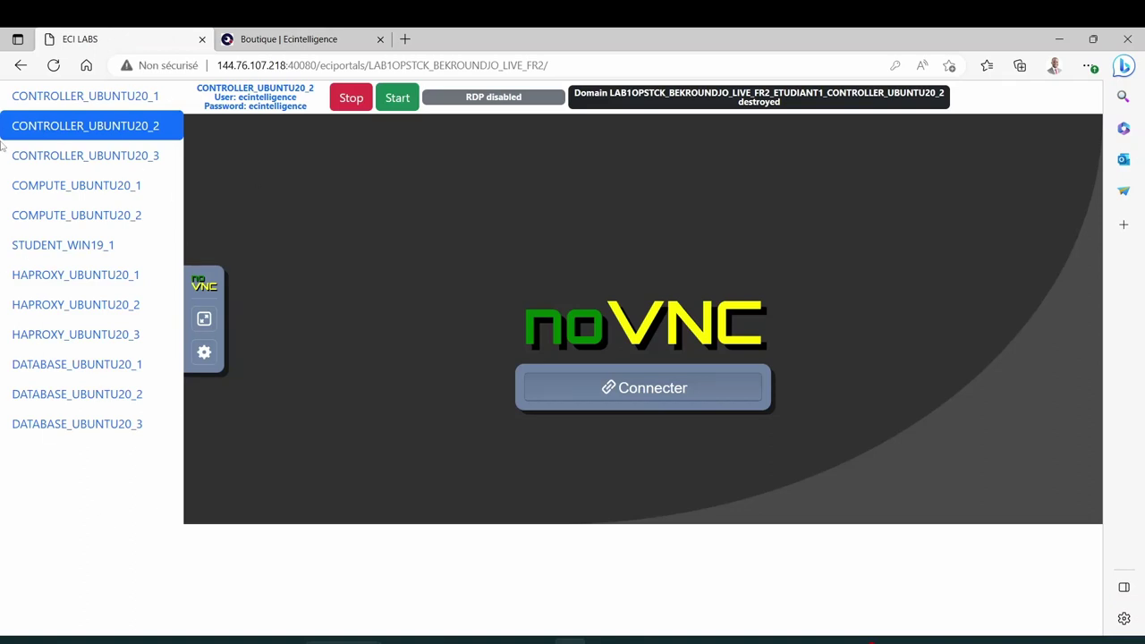